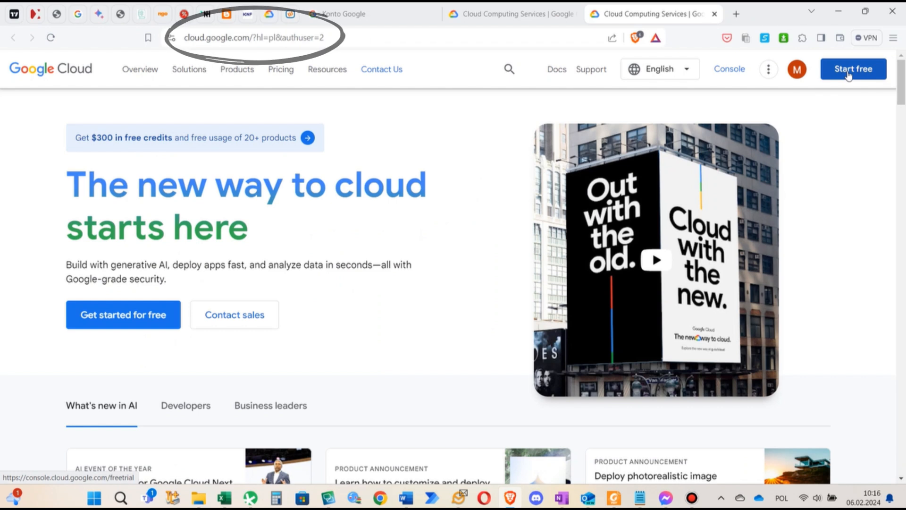
Start the free trial sign-up and agree to the terms with Polska as the country
click(848, 72)
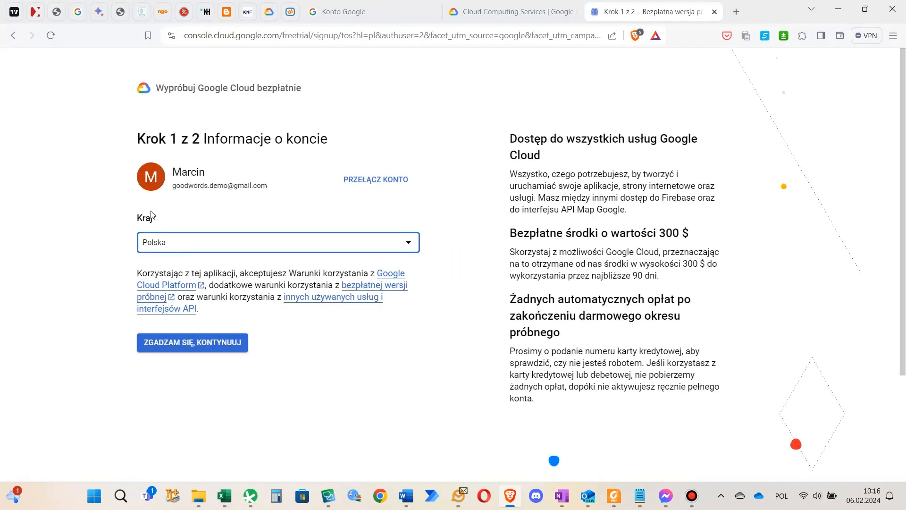
click(211, 348)
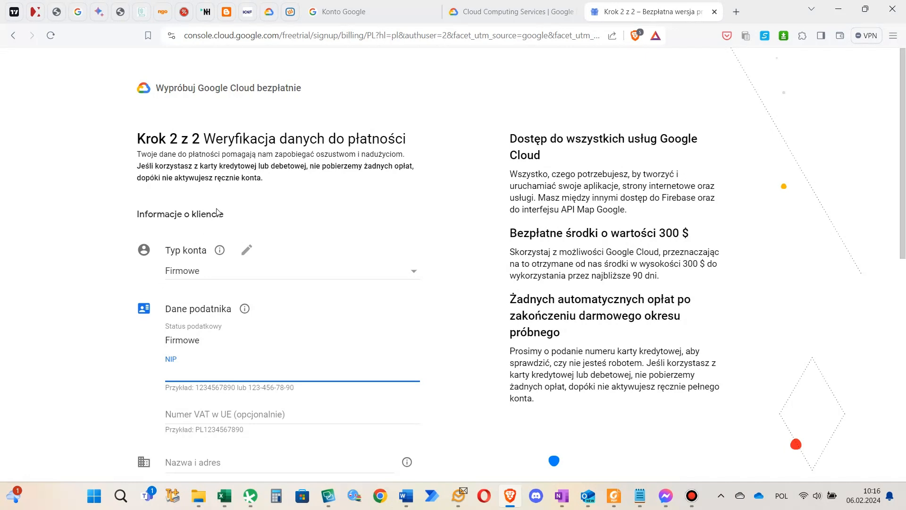
Set the account type in the customer information to Osobiste
scroll(216, 216, down, 1)
click(207, 218)
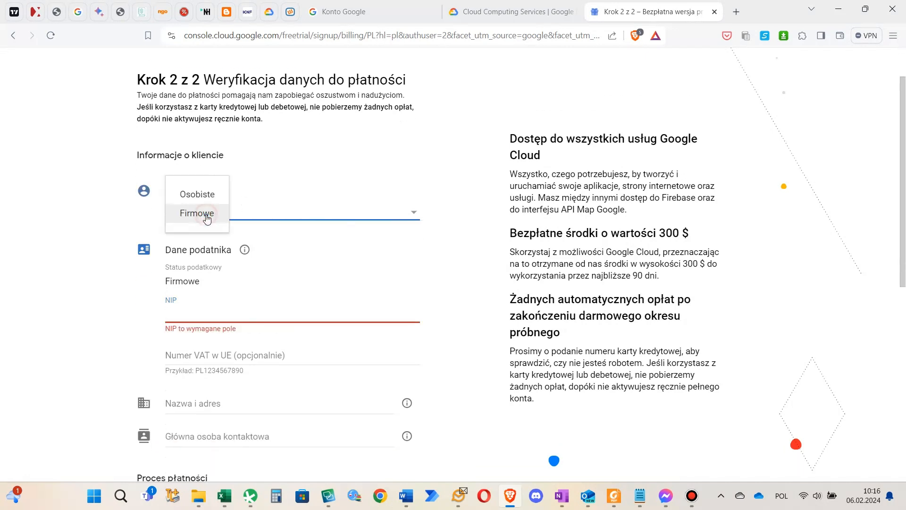
click(209, 198)
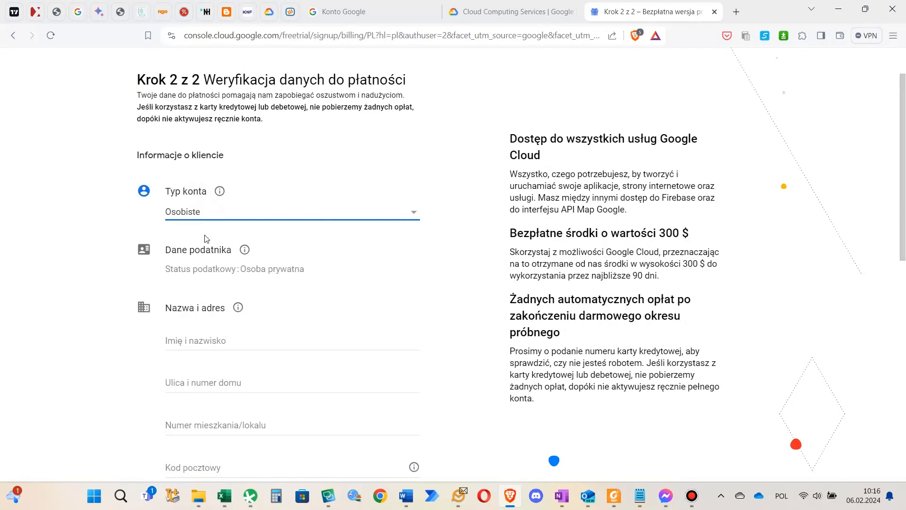
Enter the customer's full name in the name and address section of the payment verification form
click(212, 342)
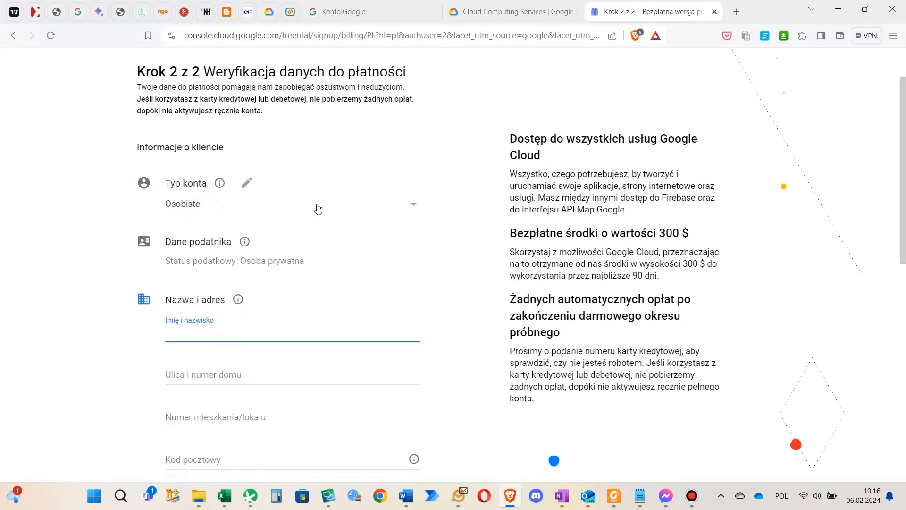
scroll(315, 206, down, 2)
scroll(318, 207, down, 4)
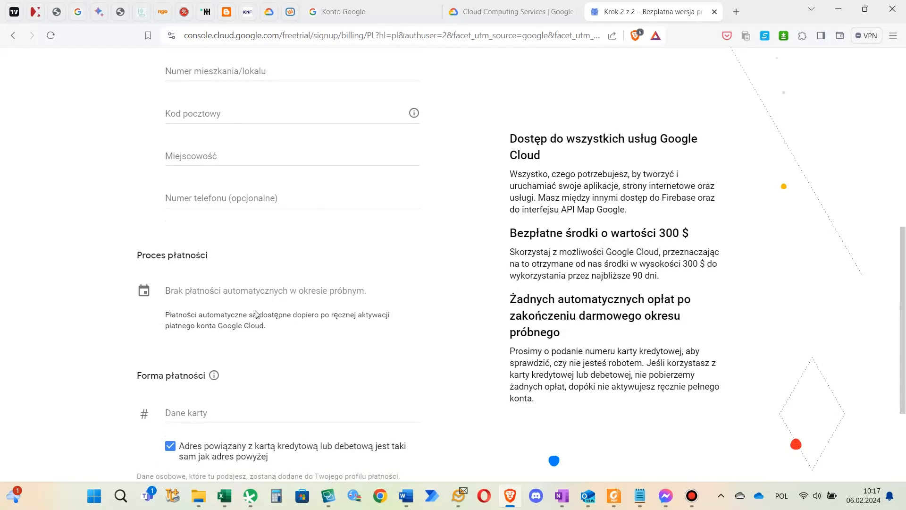
scroll(193, 294, down, 2)
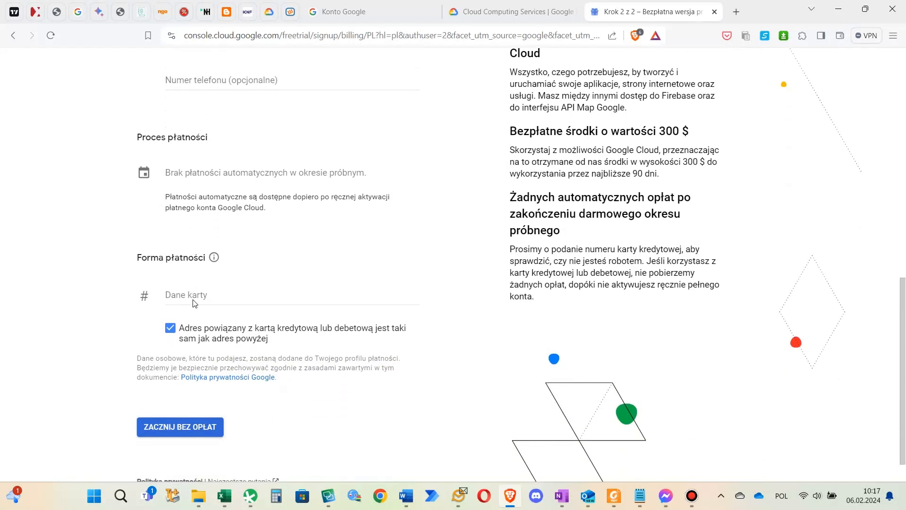
scroll(222, 297, up, 5)
scroll(225, 289, up, 1)
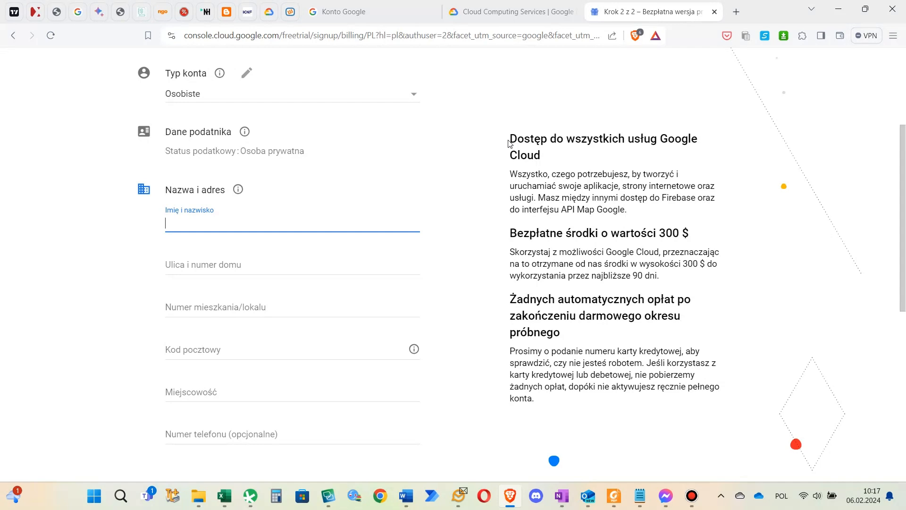
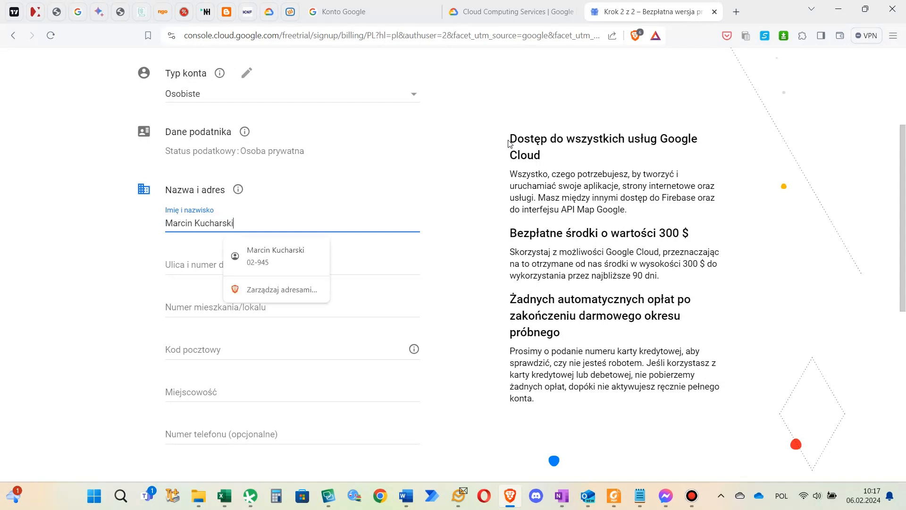
key(Tab)
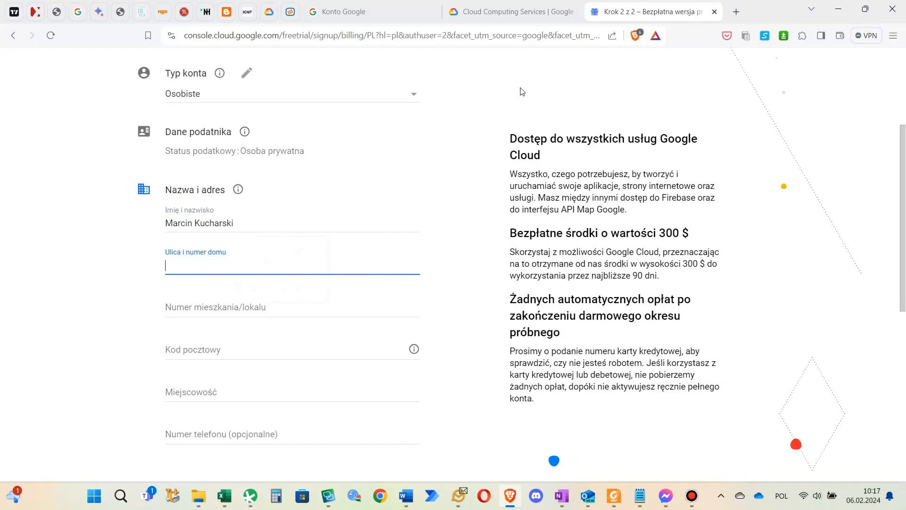
Open the card details for entry in the payment method section
scroll(437, 233, down, 4)
scroll(427, 234, down, 1)
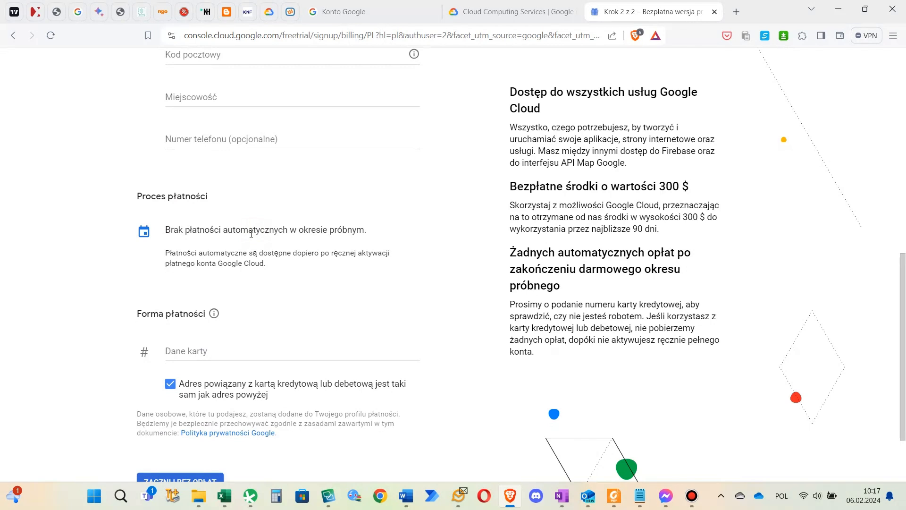
click(186, 350)
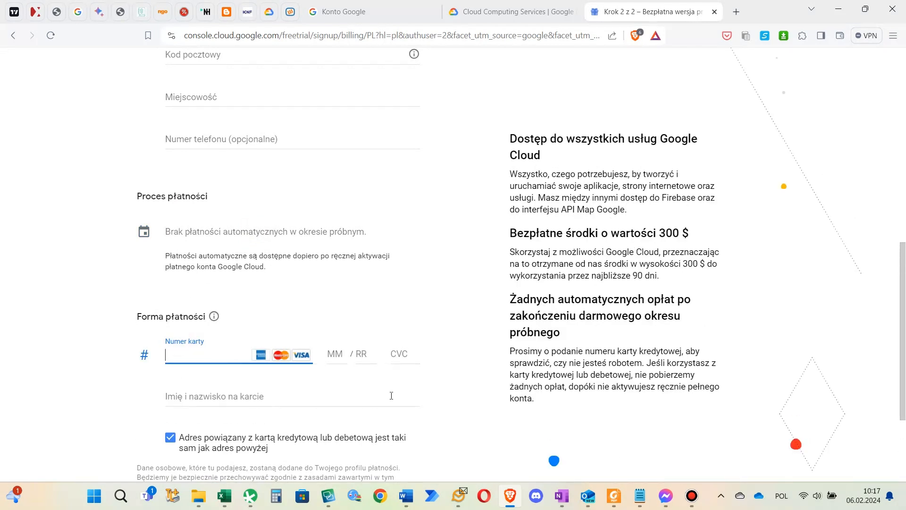
scroll(239, 402, down, 3)
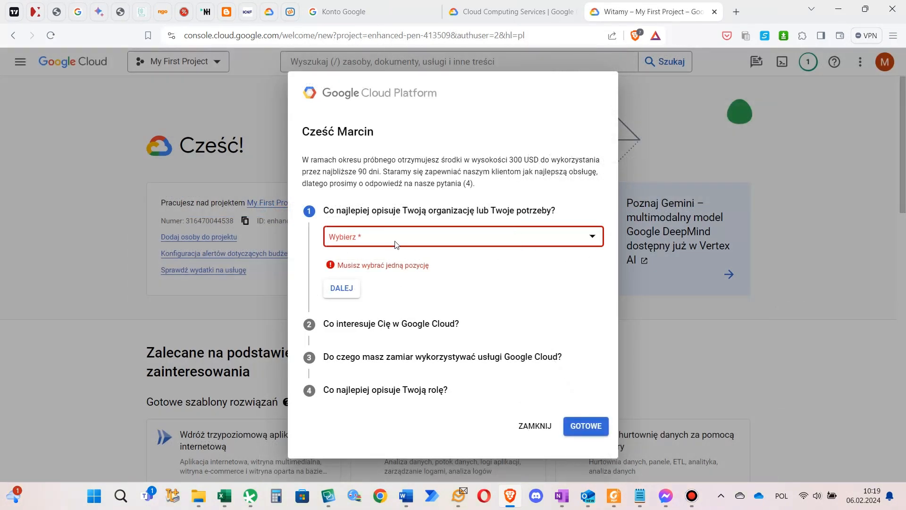
Answer the survey's organization question with Mała firma and continue to the second question
click(460, 236)
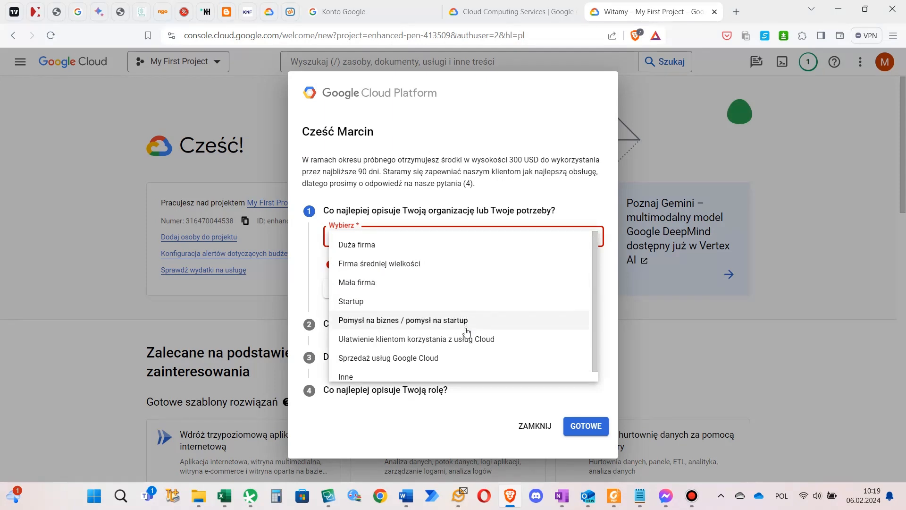
scroll(466, 346, down, 1)
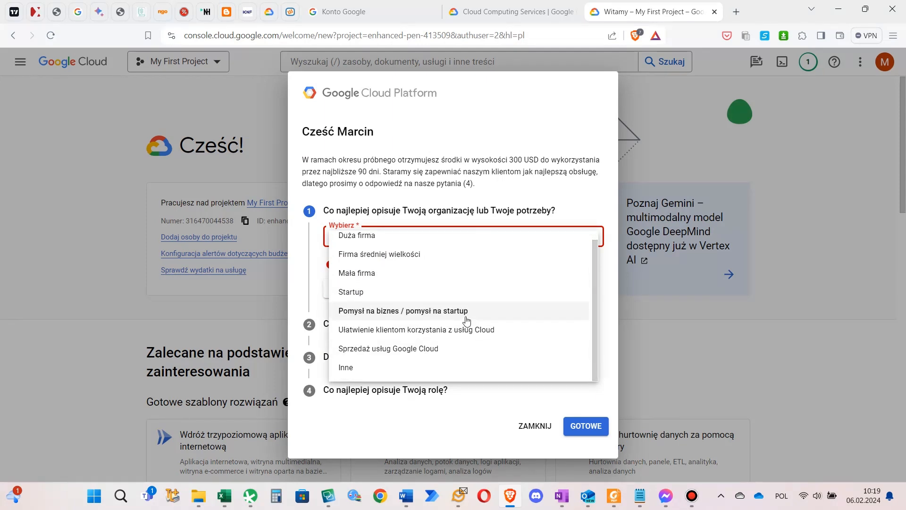
click(449, 279)
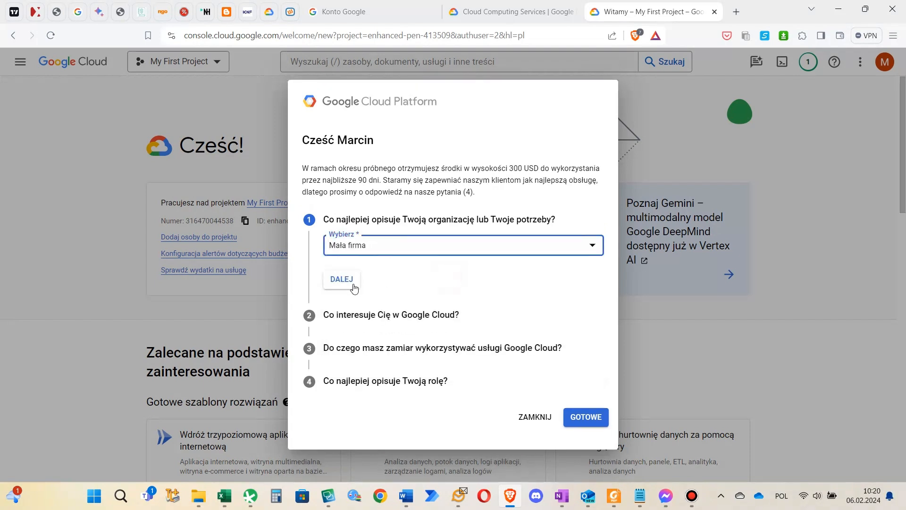
click(355, 288)
Choose "Możliwość wykorzystania konkretnych produktów, usług lub interfejsów API" as the interest in Google Cloud and continue to the third question
click(355, 283)
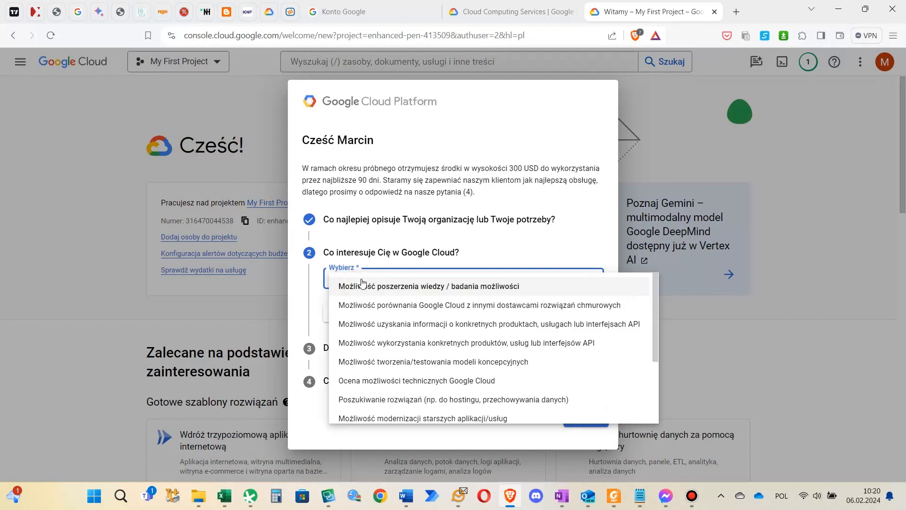
scroll(363, 289, down, 2)
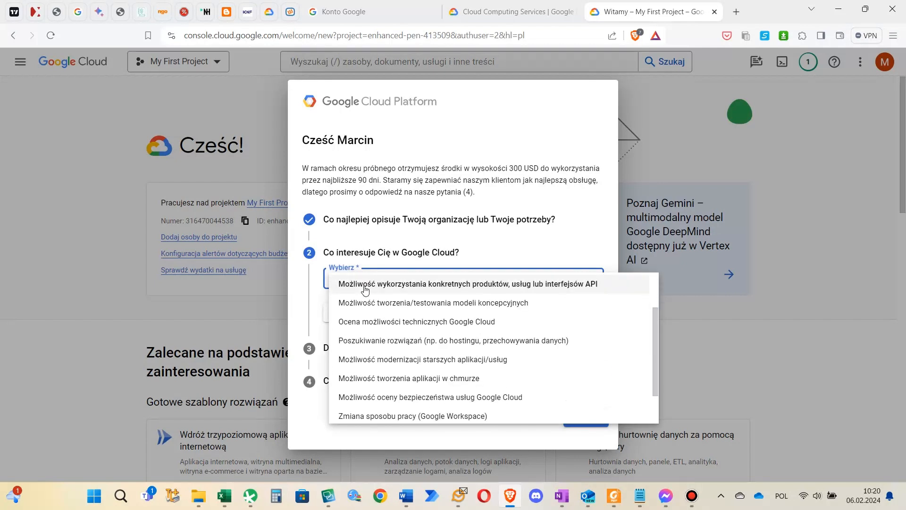
scroll(365, 289, down, 1)
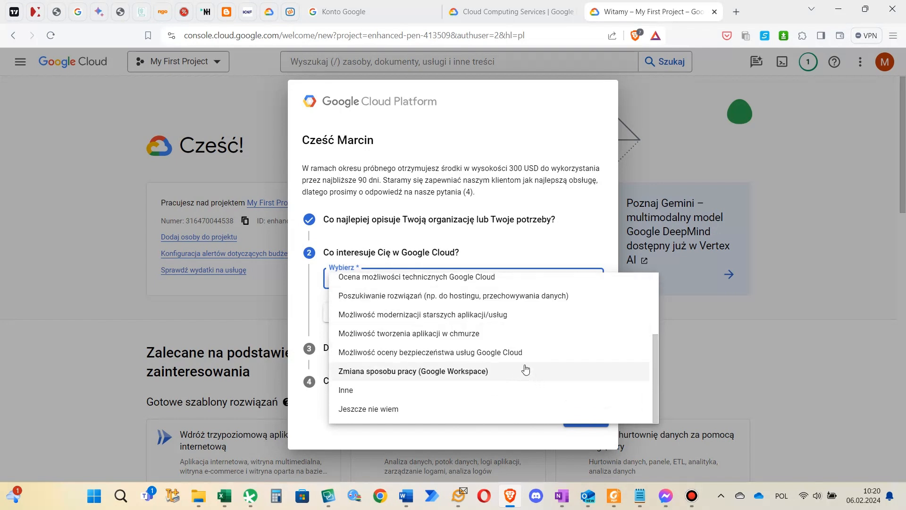
scroll(525, 361, up, 3)
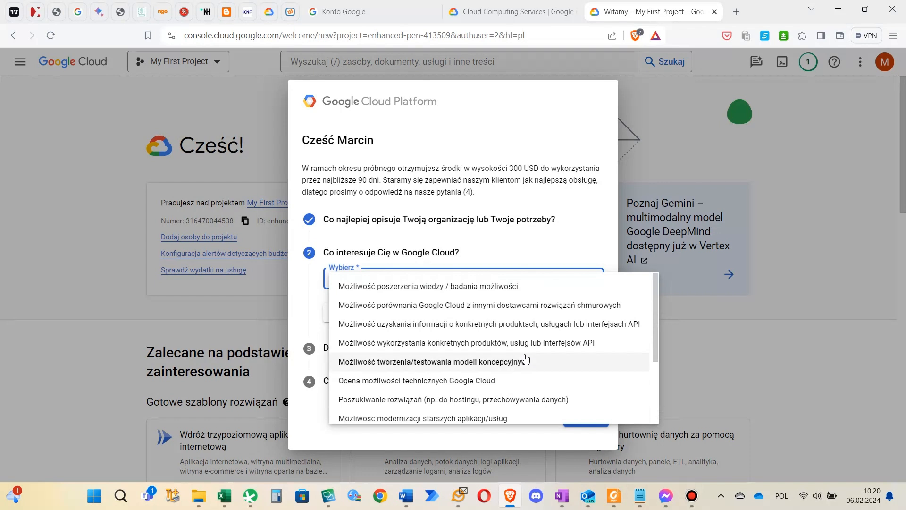
click(526, 343)
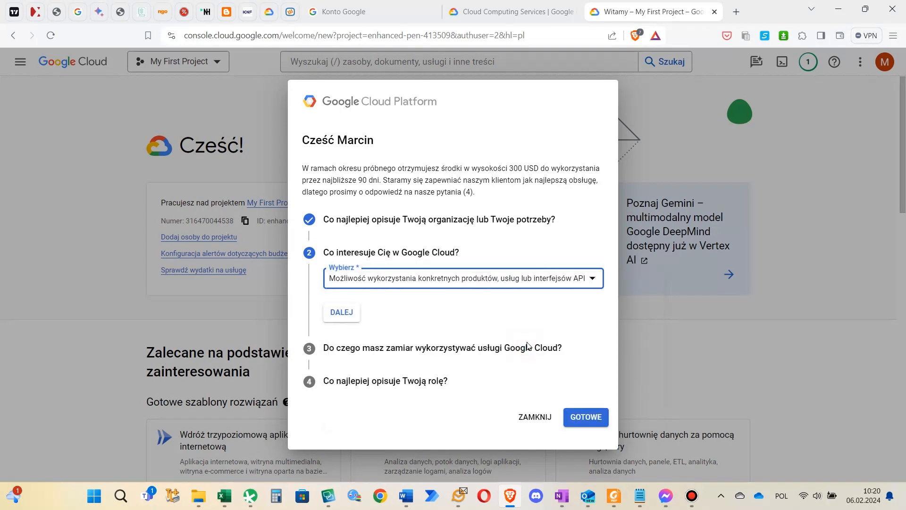
click(350, 315)
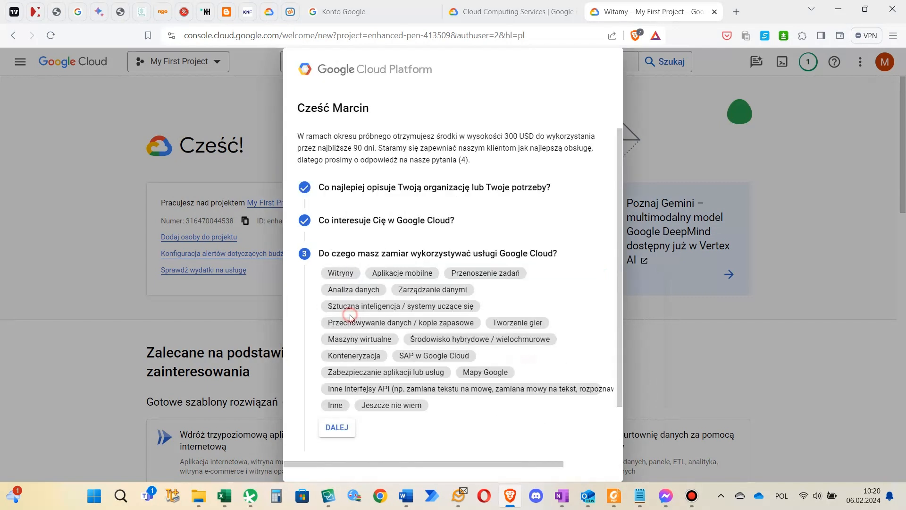
Select "Sztuczna inteligencja / systemy uczące się" and "Inne interfejsy API" as the intended uses and continue to the role question
click(470, 310)
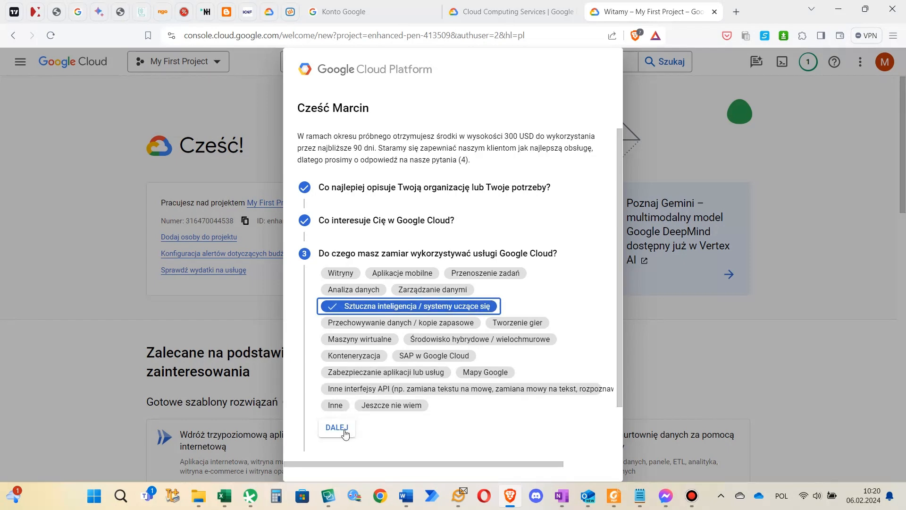
click(342, 391)
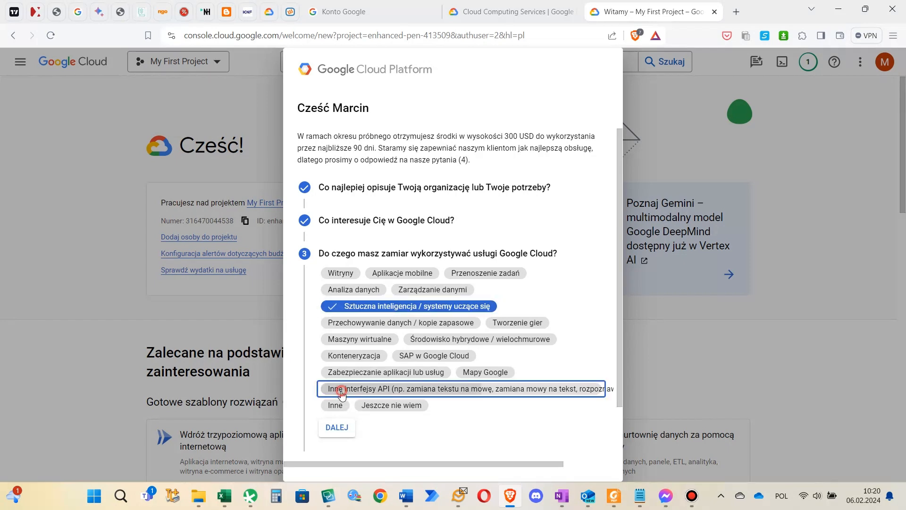
click(337, 427)
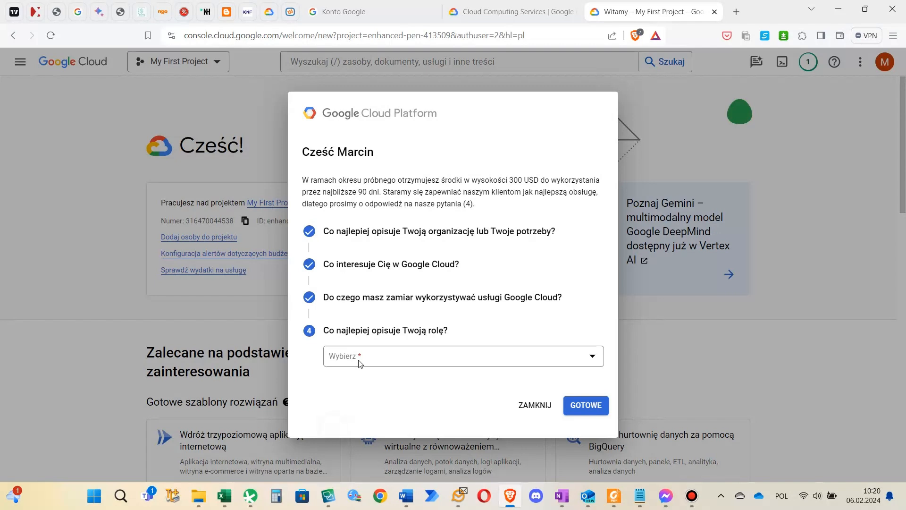
Set the role to Inżynier/programista and submit the welcome survey
click(359, 362)
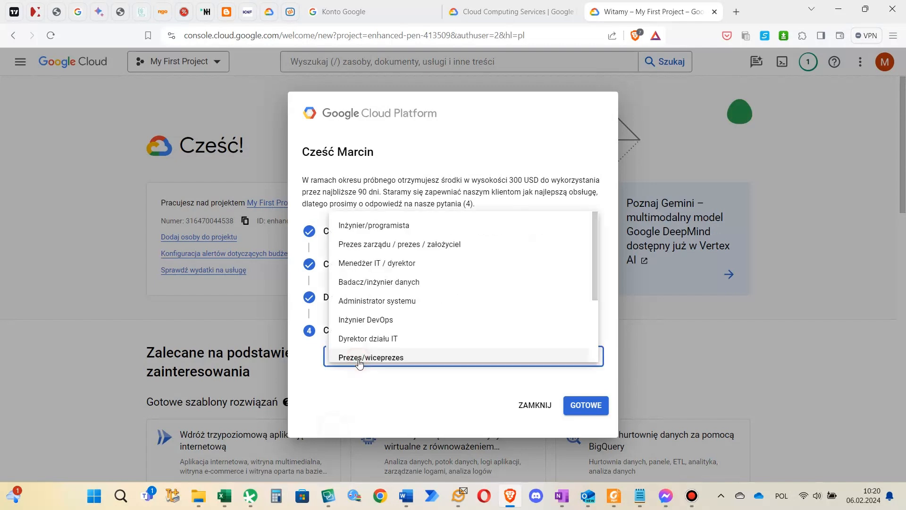
click(408, 230)
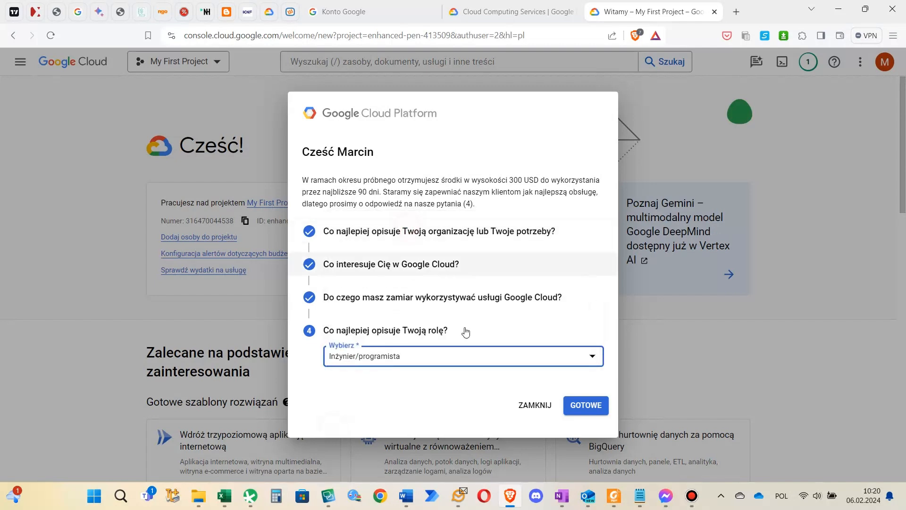
click(594, 411)
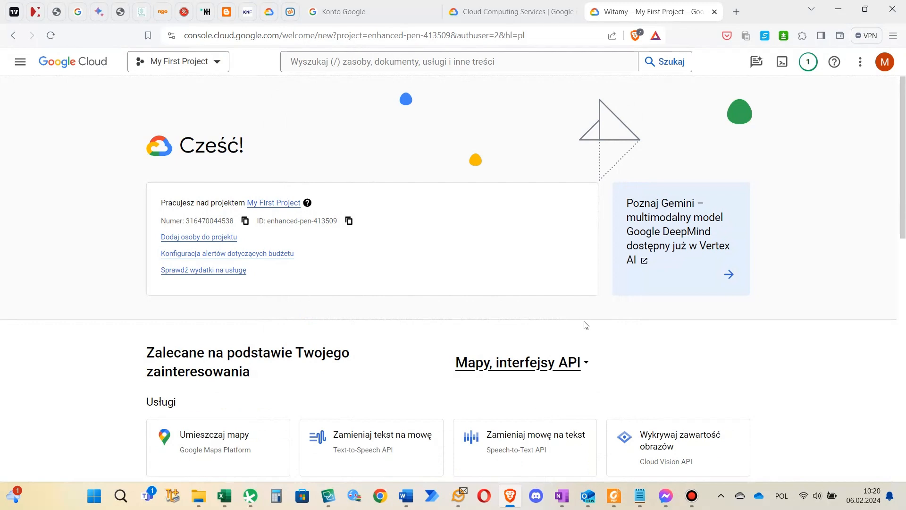
Search the console for "translation", open the Translation service and enable its AutoML API
click(504, 67)
text(translation)
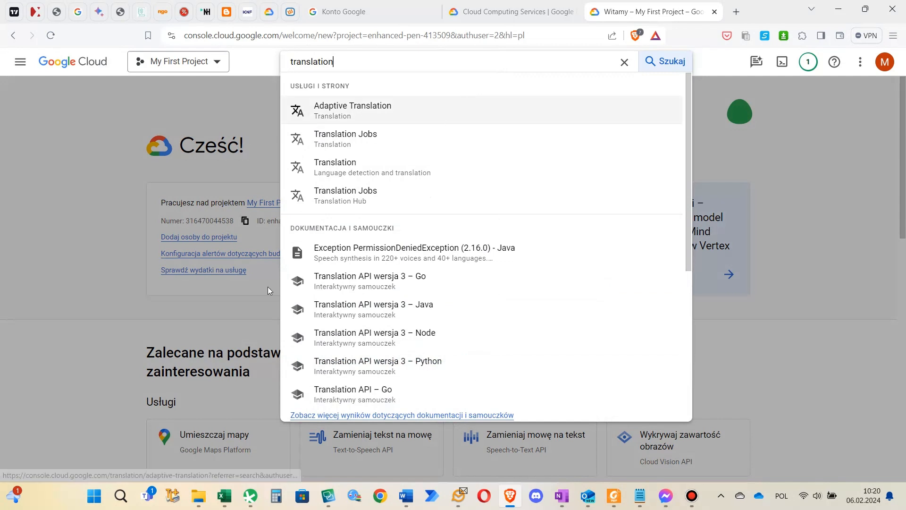
click(342, 174)
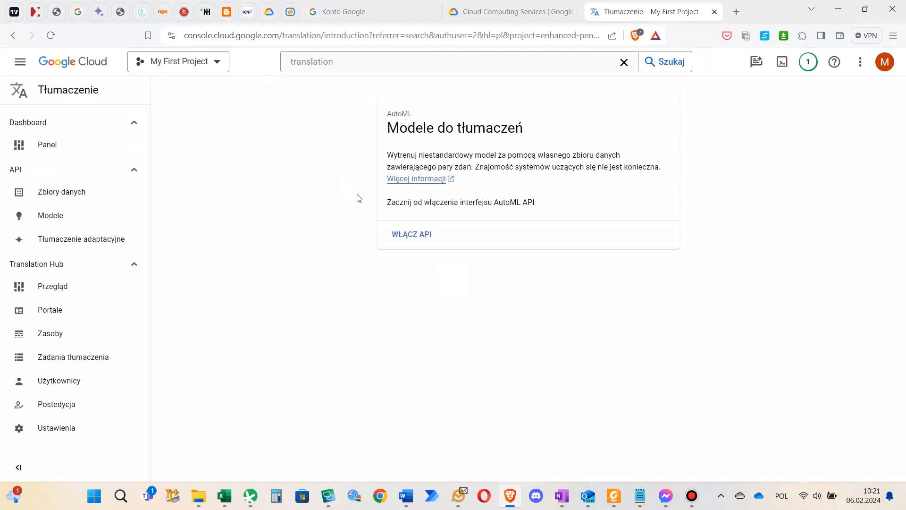
click(405, 235)
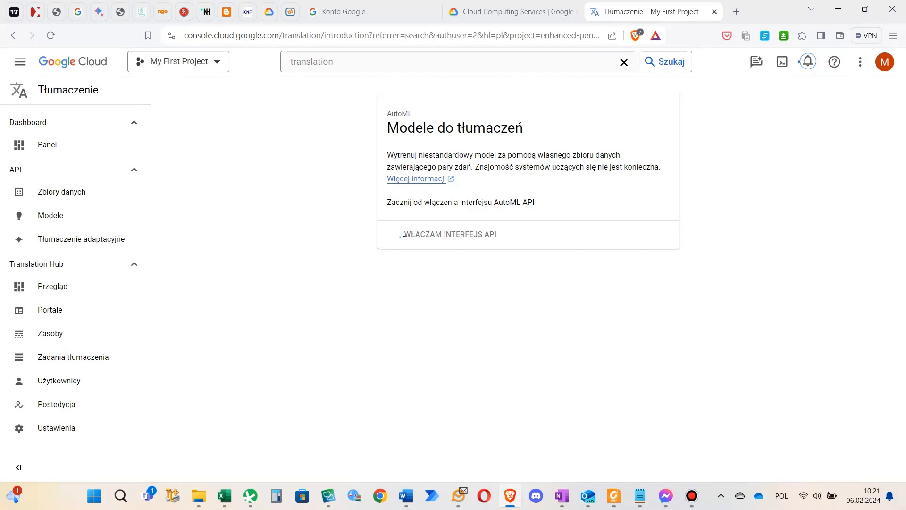
click(405, 234)
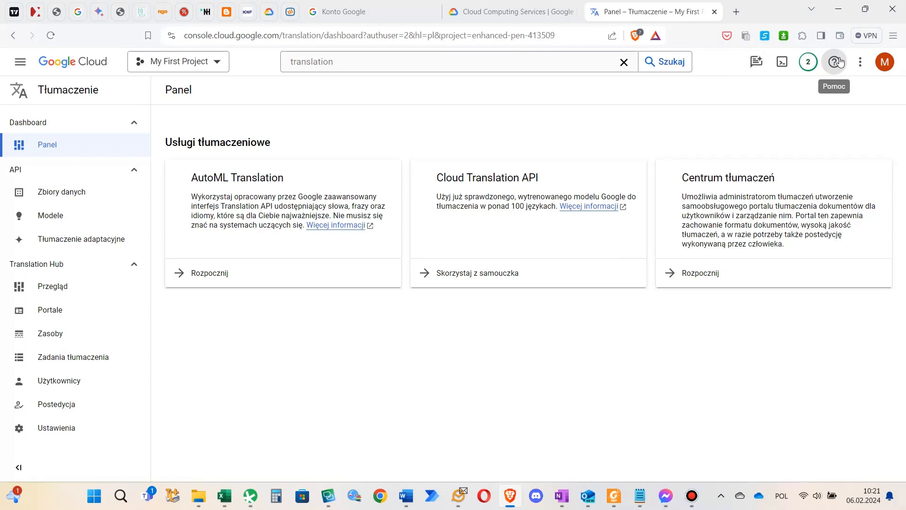
Set the console's language preference to English (United States) and save it
click(859, 65)
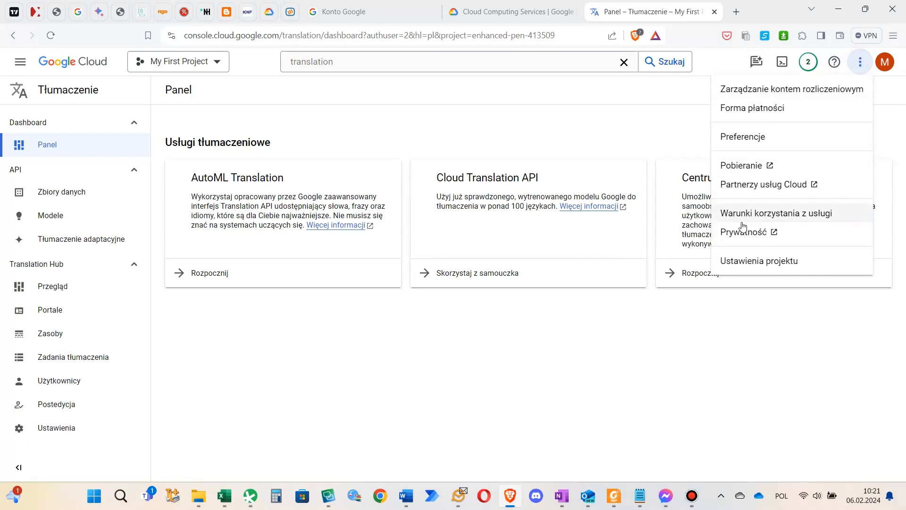
click(767, 140)
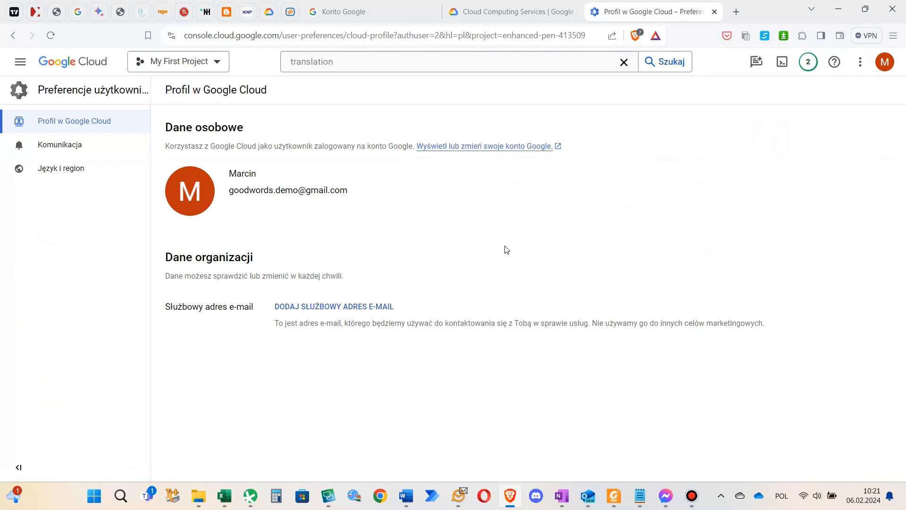
click(74, 170)
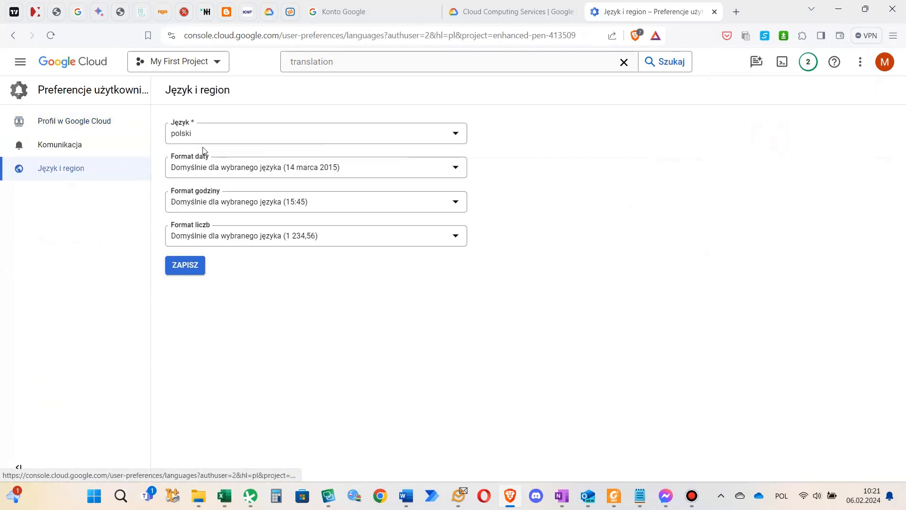
click(209, 137)
key(e)
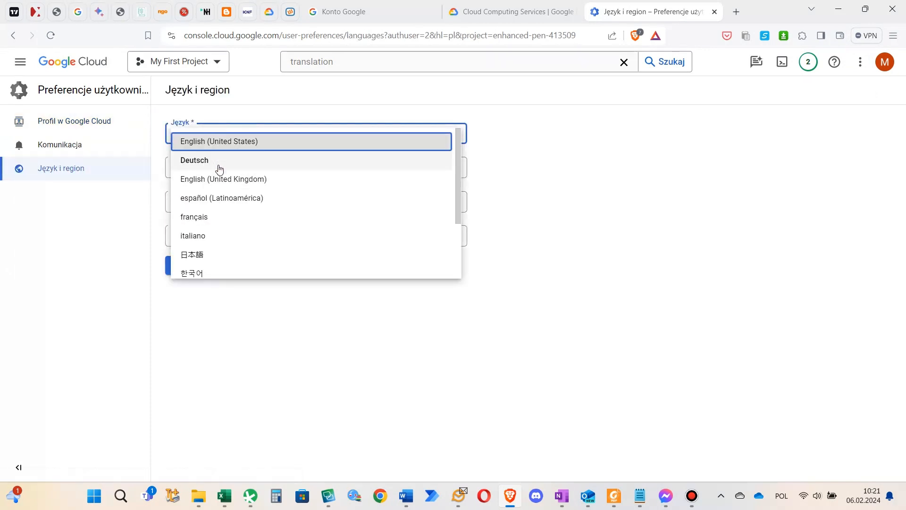
click(221, 143)
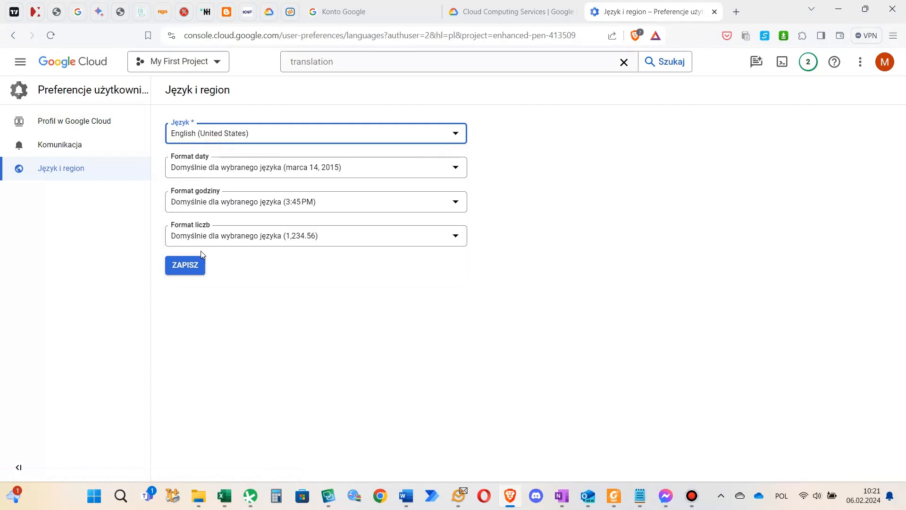
click(193, 264)
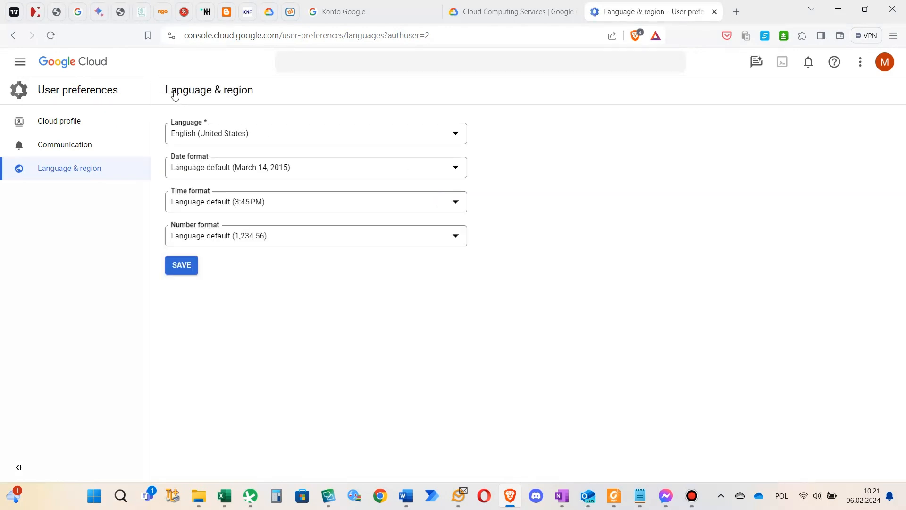
Return to the console's welcome page, search for "translation" and open the Translation service
click(90, 62)
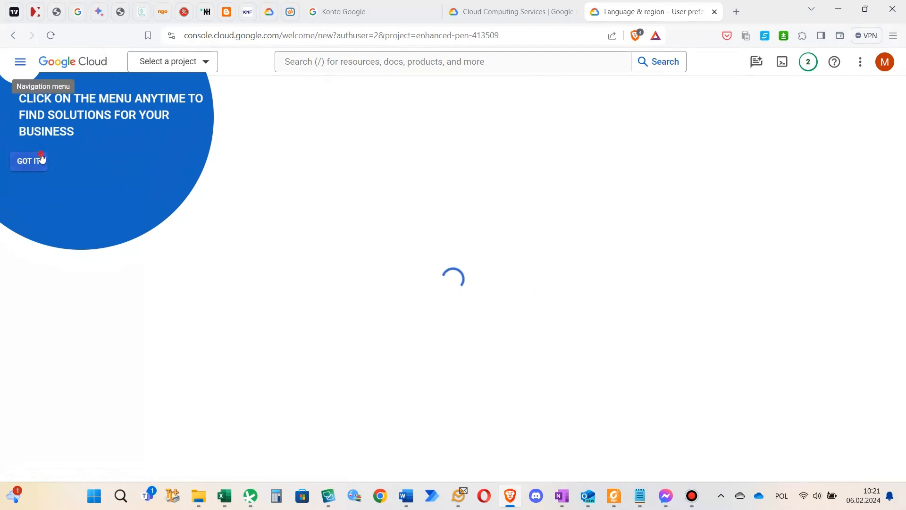
click(42, 159)
click(320, 61)
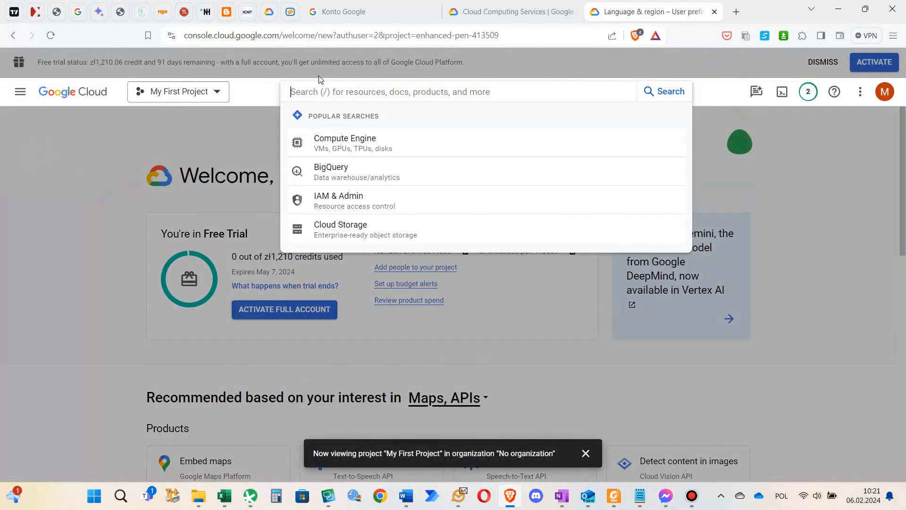
text(tran)
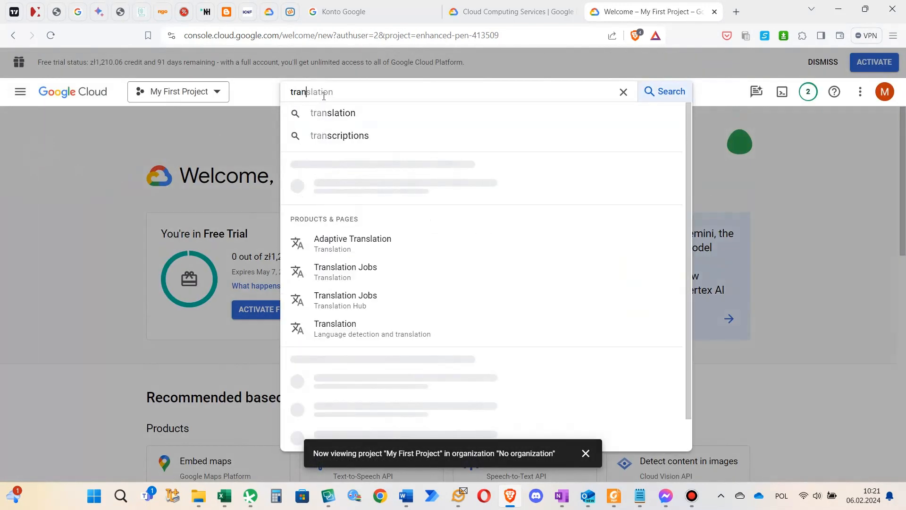
text(slation)
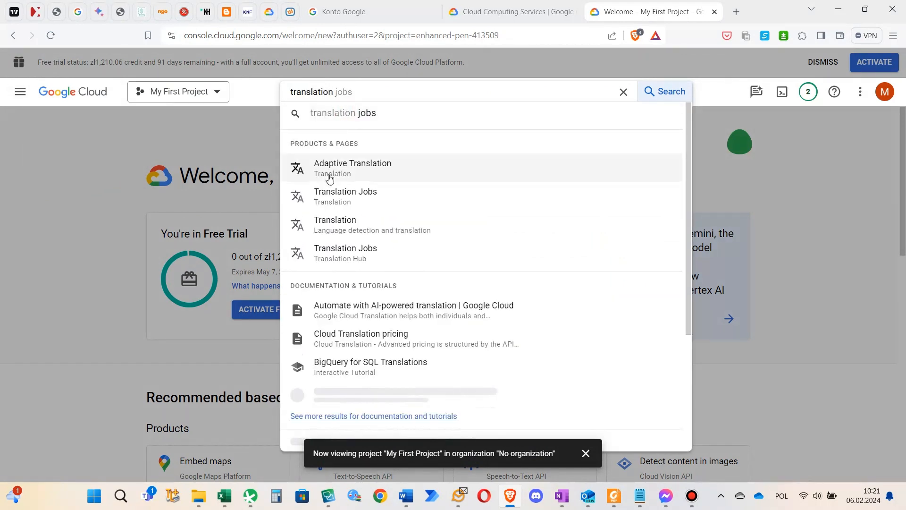
click(332, 225)
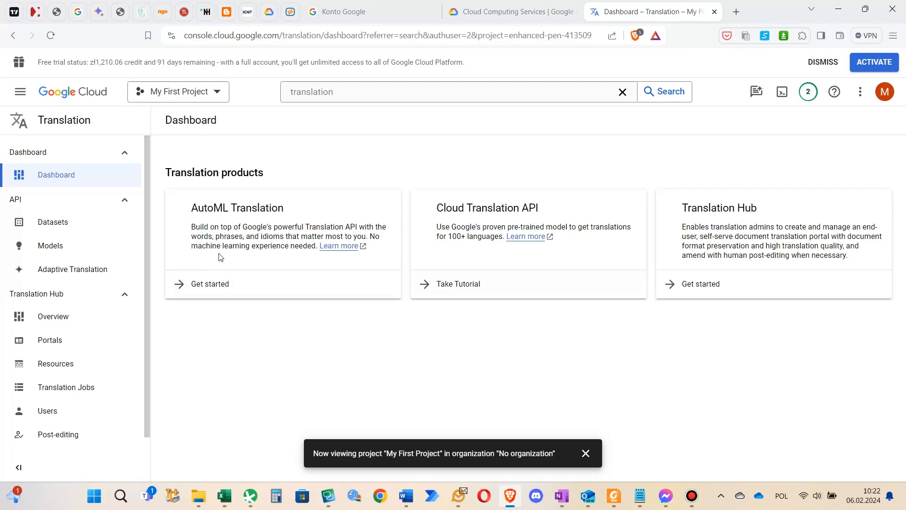
Start a new AutoML Translation dataset with English (EN) as the source language
click(203, 284)
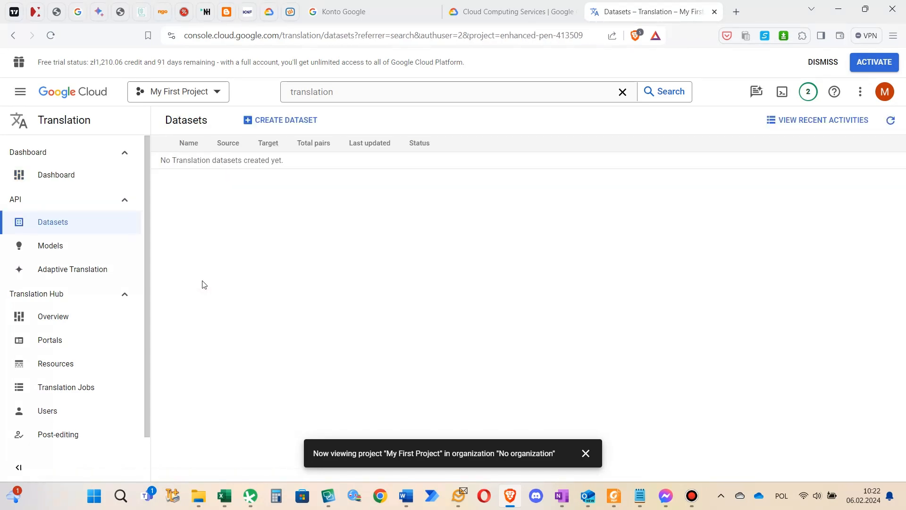
click(277, 125)
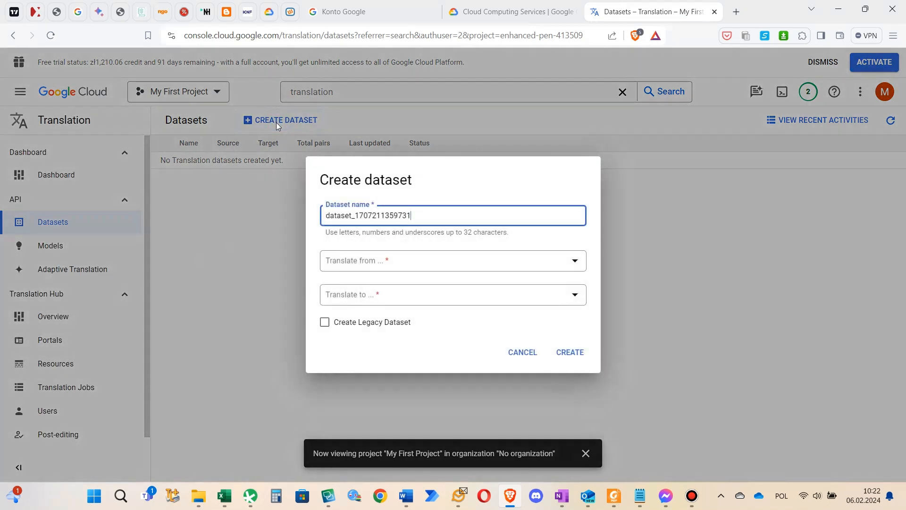
click(357, 259)
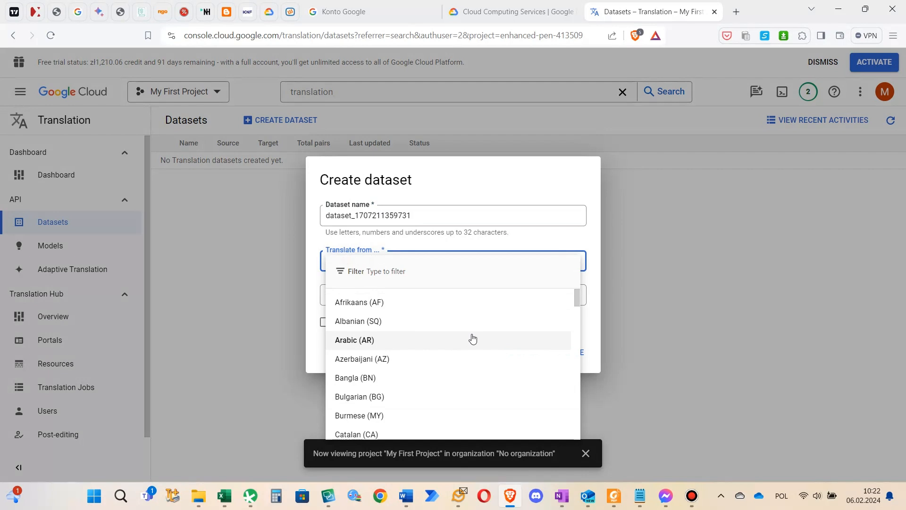
text(engl)
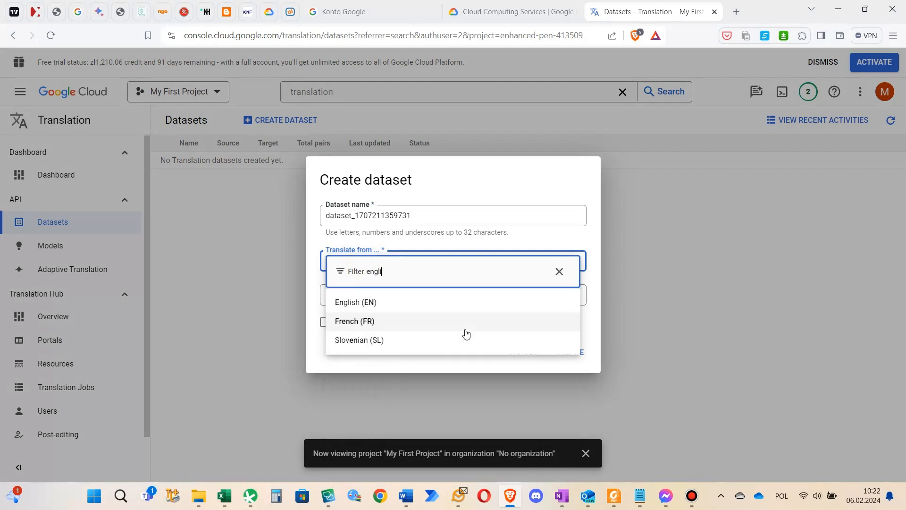
text(i)
click(472, 303)
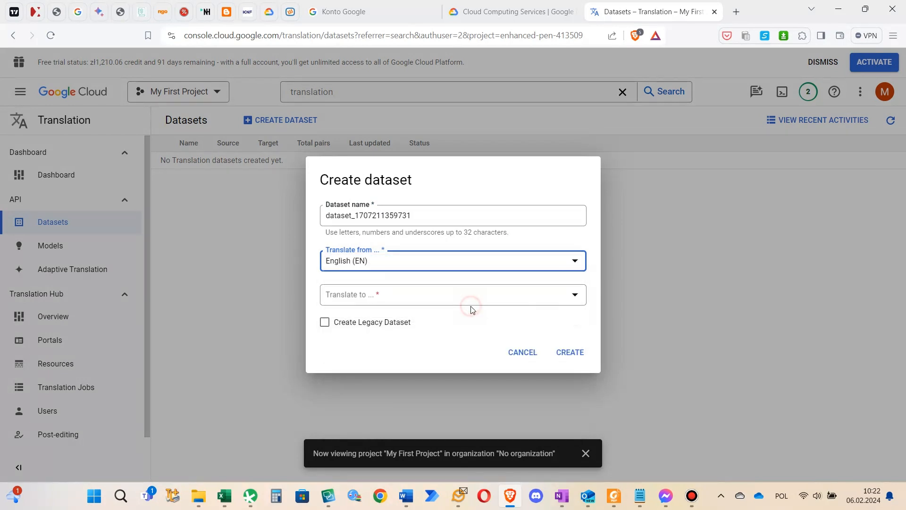
Choose Polish (PL) as the target language and create the dataset
click(473, 295)
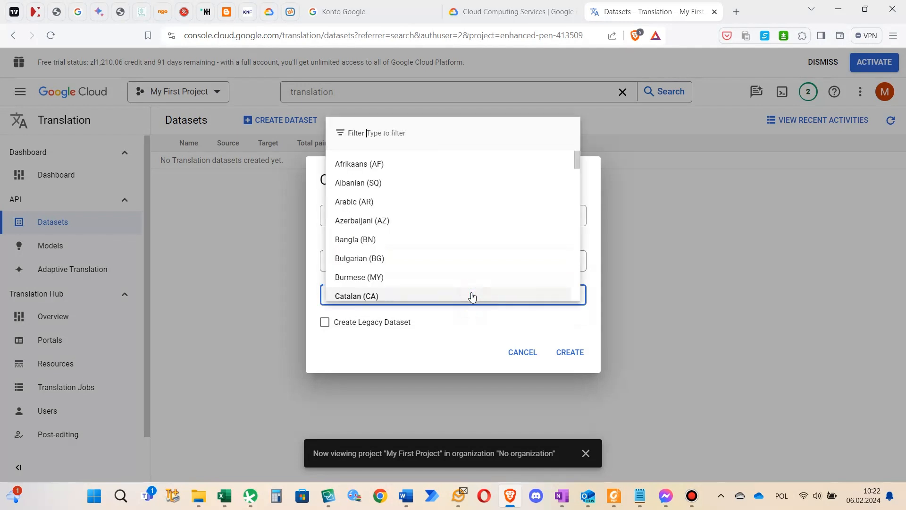
text(pol)
click(472, 295)
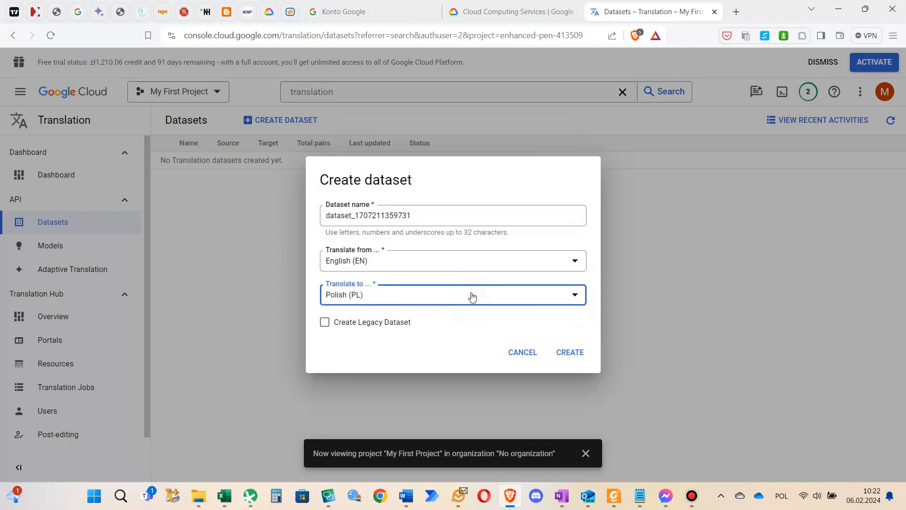
click(563, 352)
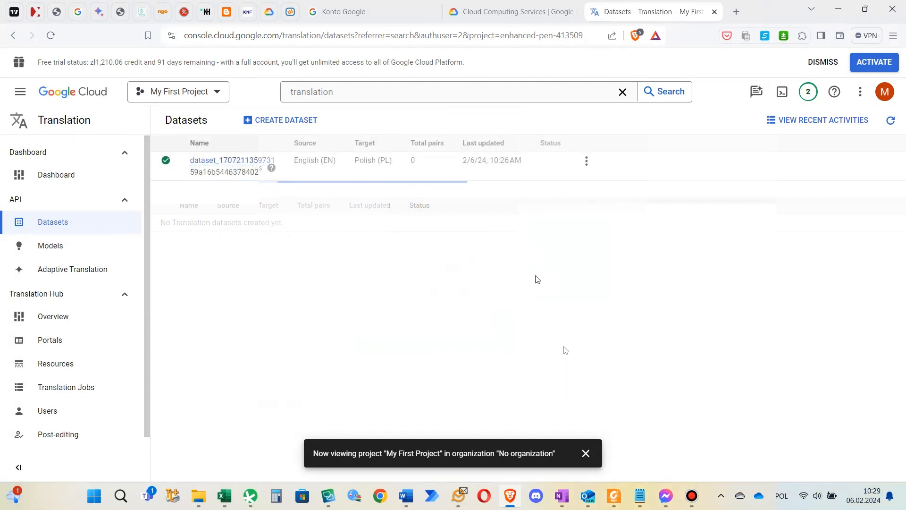
click(540, 272)
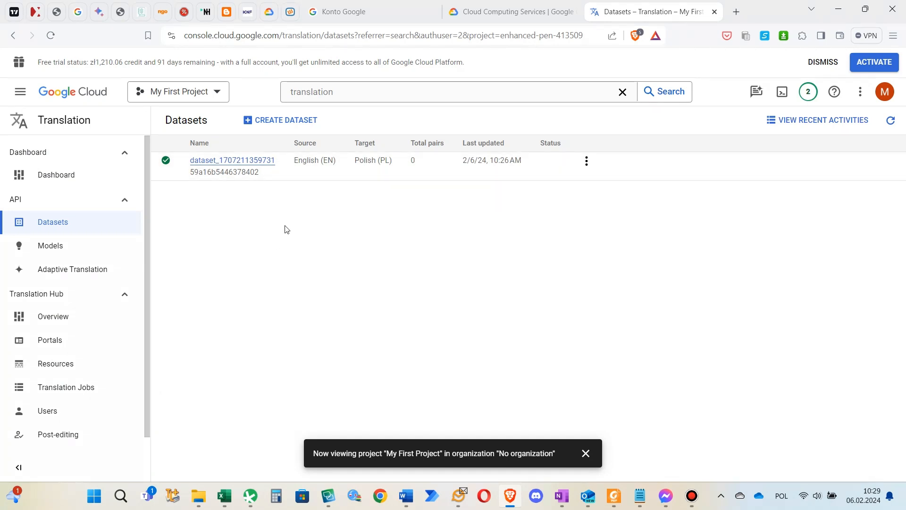
Open the newly created English-to-Polish dataset from the datasets list
click(348, 39)
key(End)
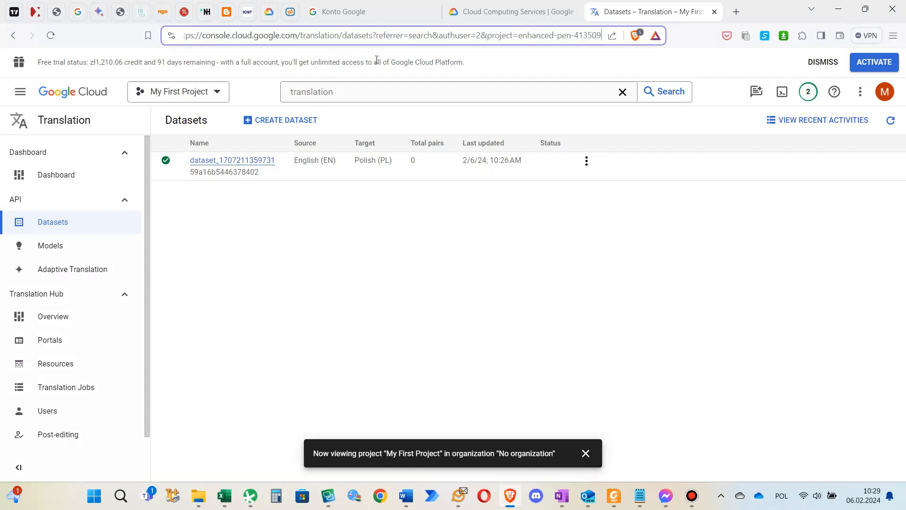
click(278, 205)
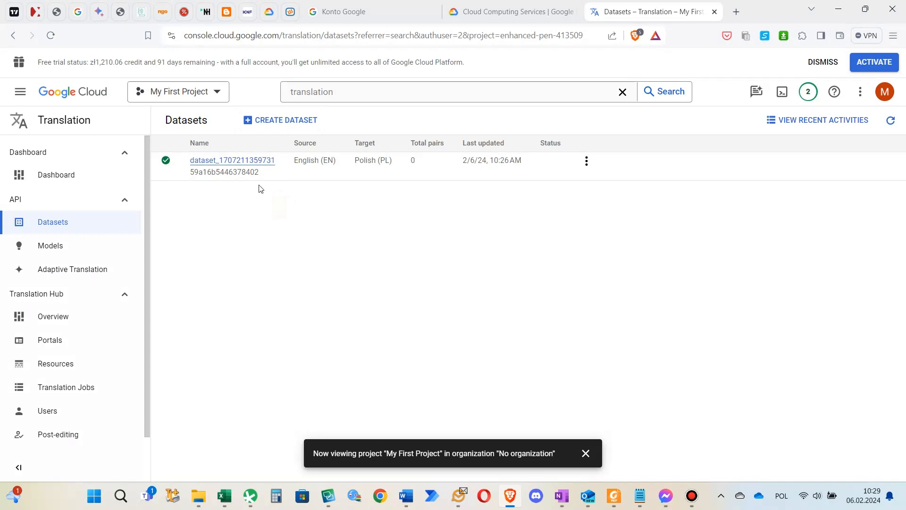
click(260, 161)
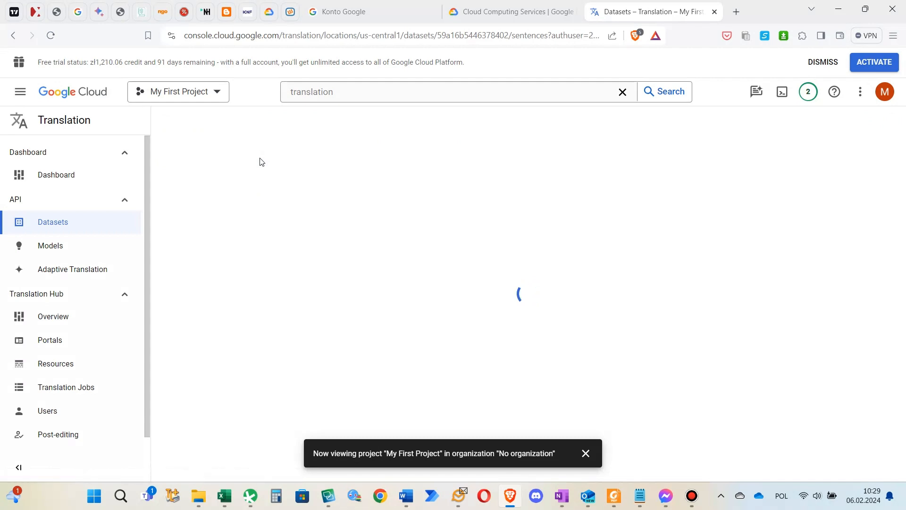
Copy the location us-central1 from the dataset's web address into the Location line of the JSON note in Notepad and return to the browser
click(361, 37)
click(362, 37)
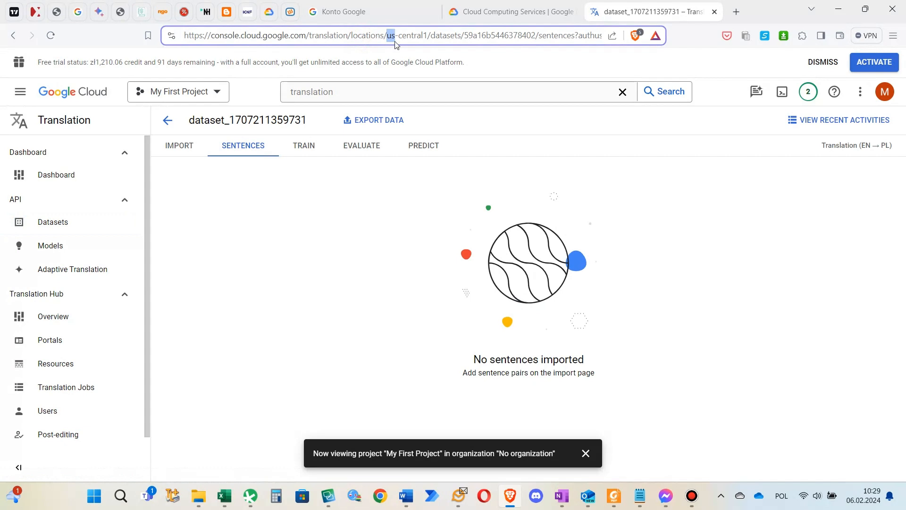
drag(387, 37, 429, 37)
key(ctrl+c)
click(642, 503)
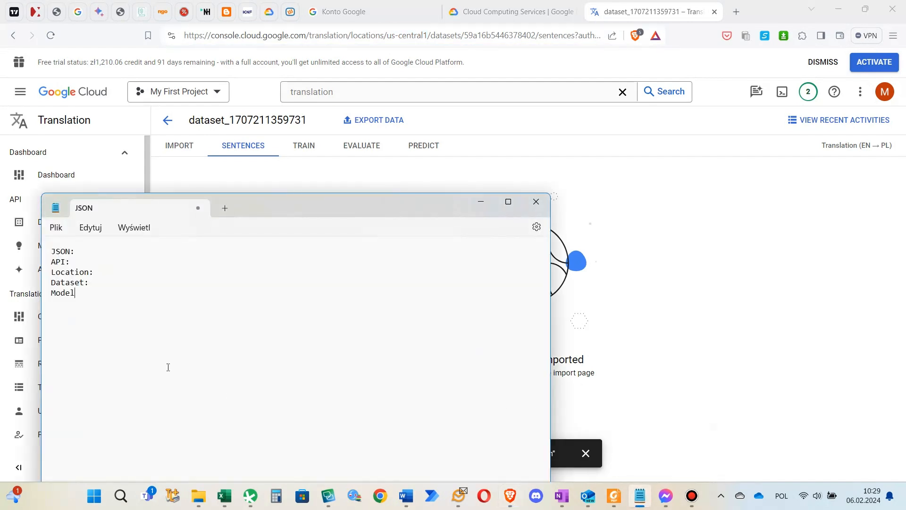
click(112, 268)
key(ctrl+v)
click(633, 13)
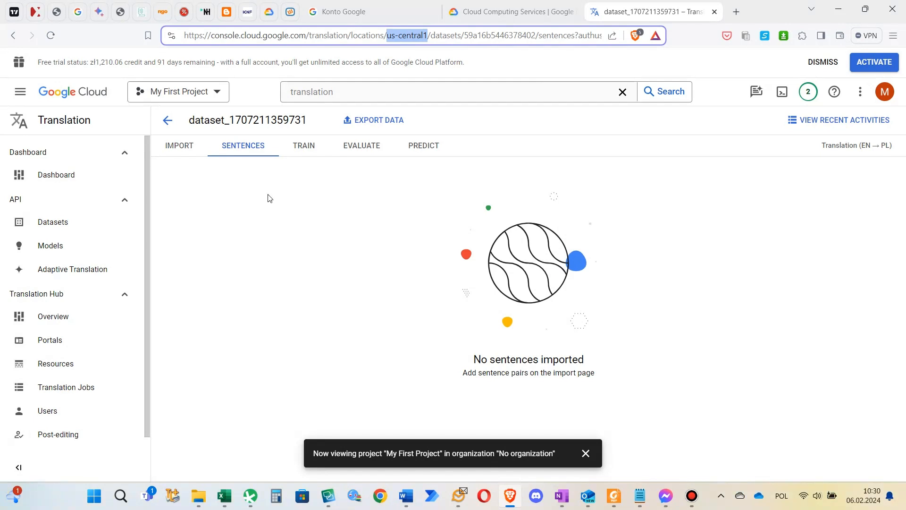
Dismiss the project notification, open the dataset's import page and check which file formats are supported
click(586, 453)
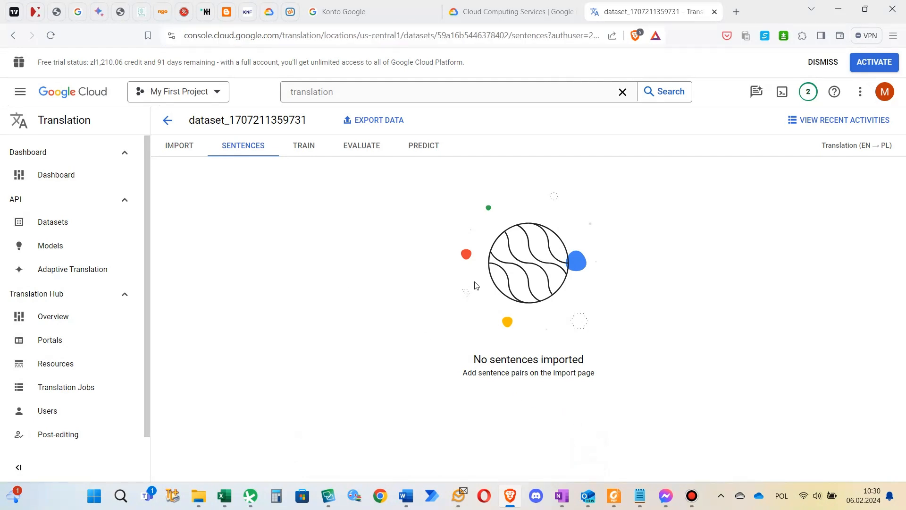
click(184, 154)
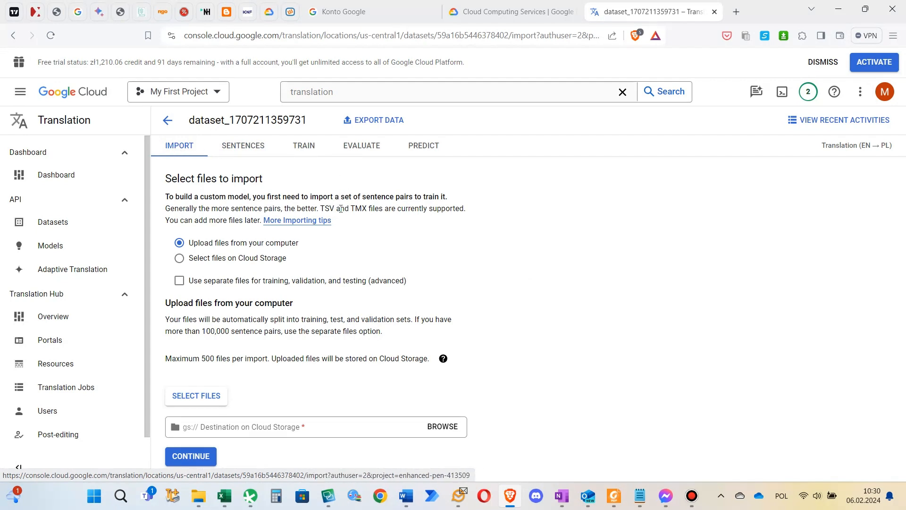
drag(347, 208, 369, 209)
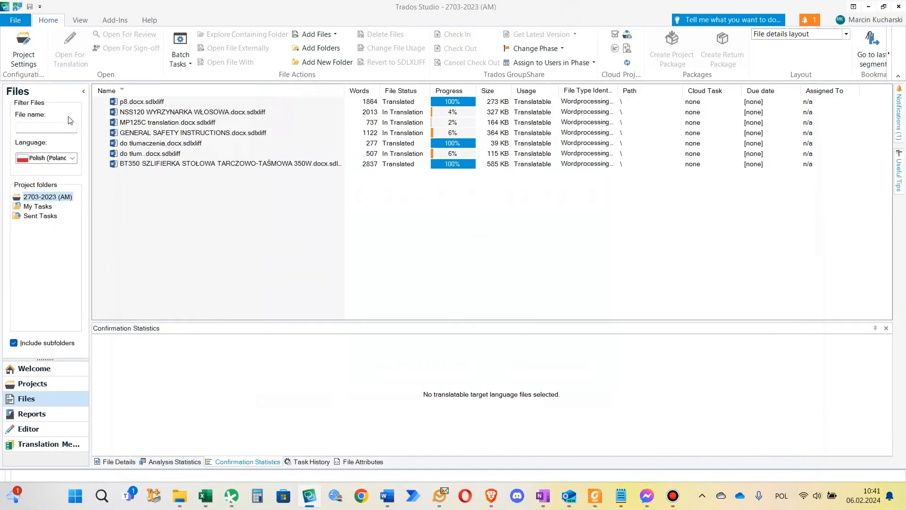
Switch to Trados Studio and set the EN-PL.sdltm memory to export as the TMX file "my tm" in the folder "Tworzenie własnych pamięci automl"
click(26, 61)
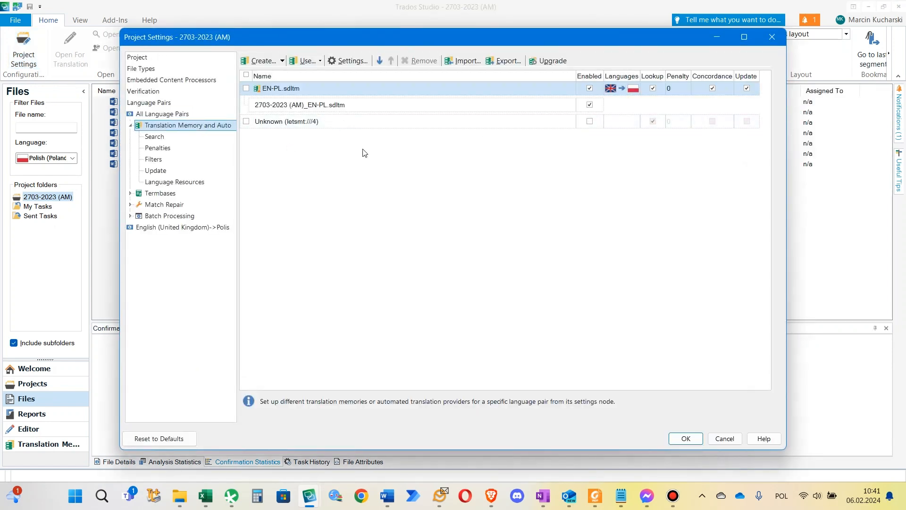
click(501, 61)
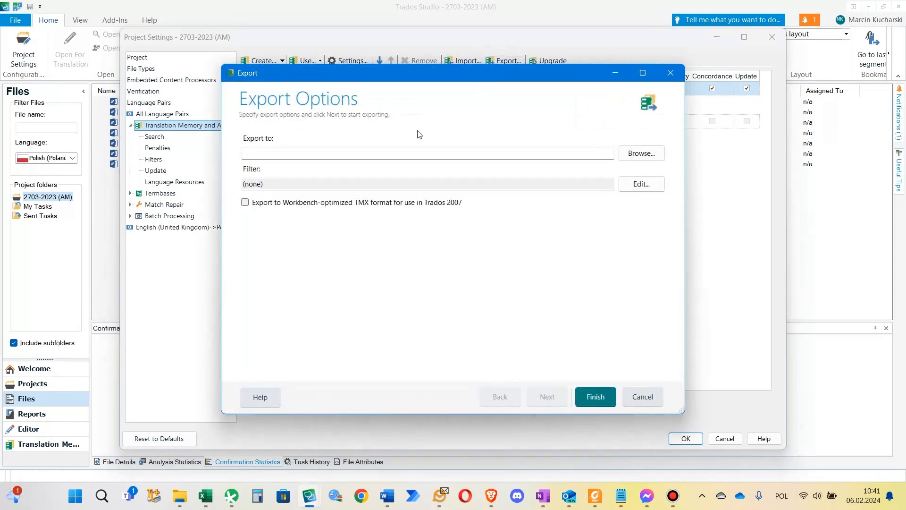
click(640, 153)
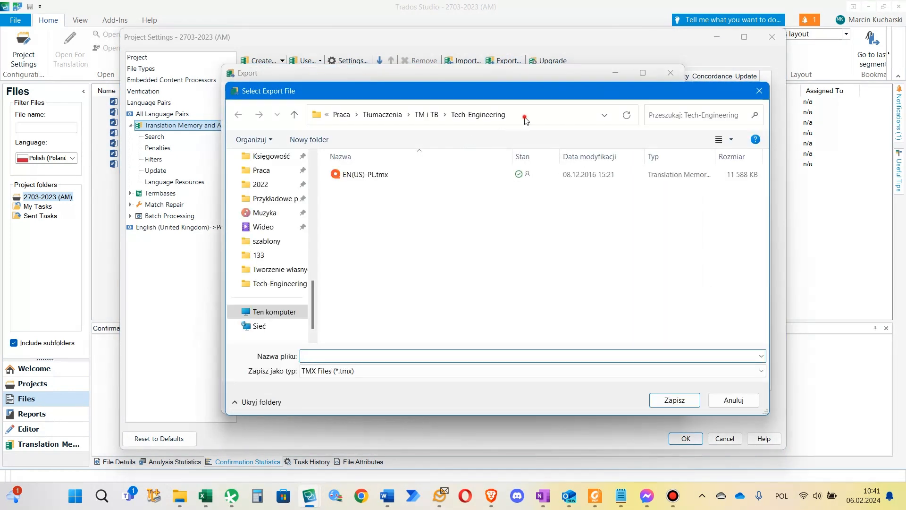
click(525, 119)
click(525, 117)
key(Return)
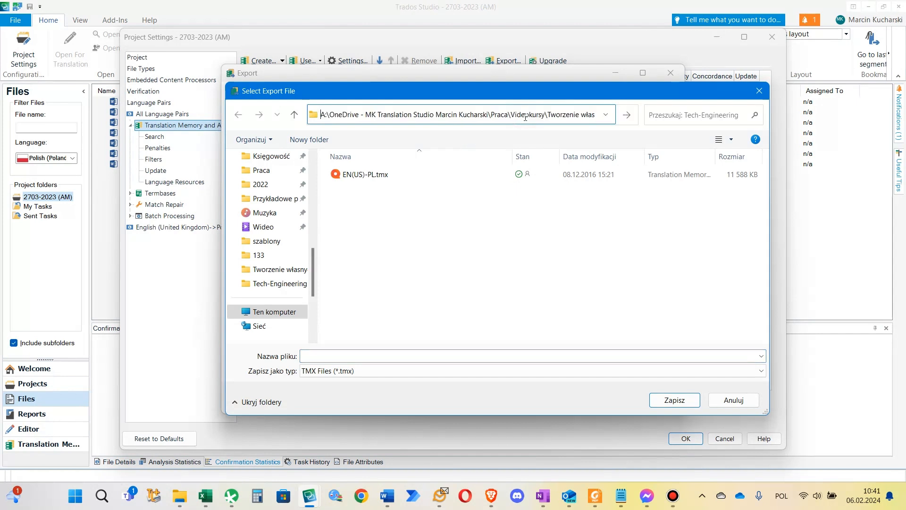
click(416, 355)
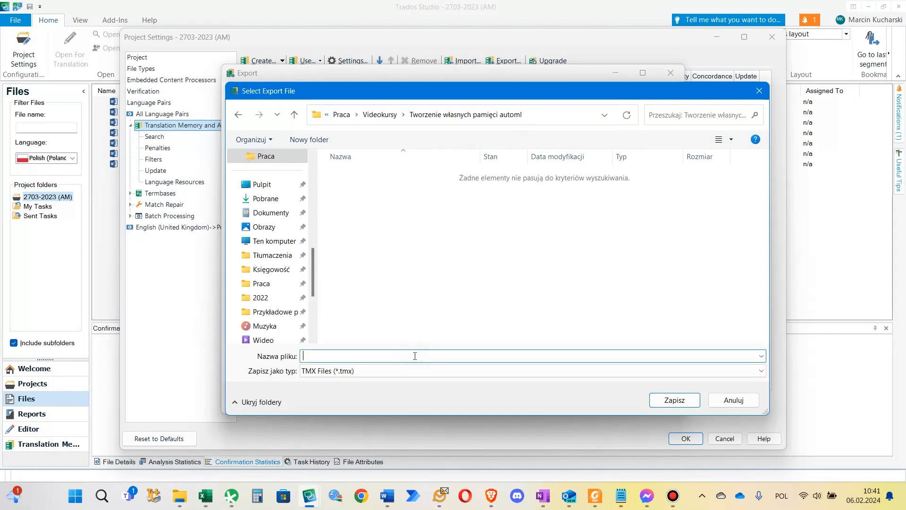
text(my tm)
key(Return)
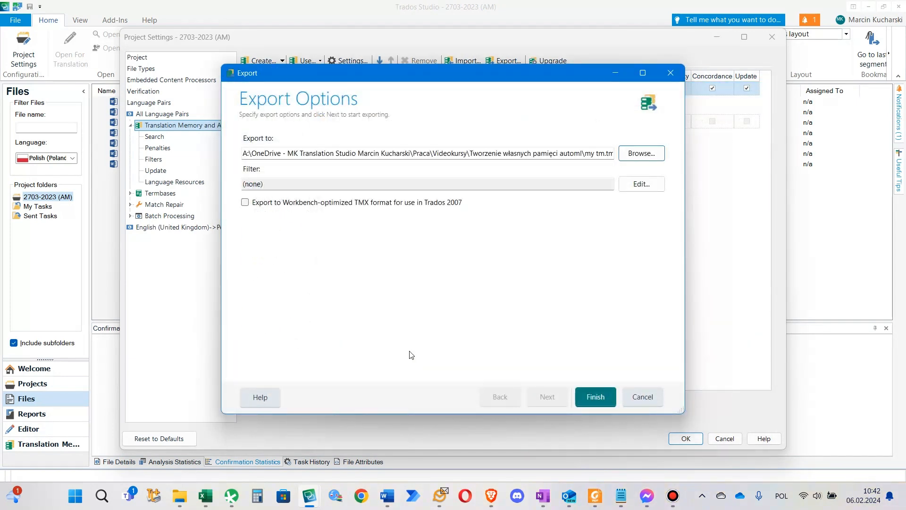
Run the TMX export of the EN-PL memory, close the export wizard and switch back to the Brave browser
click(597, 398)
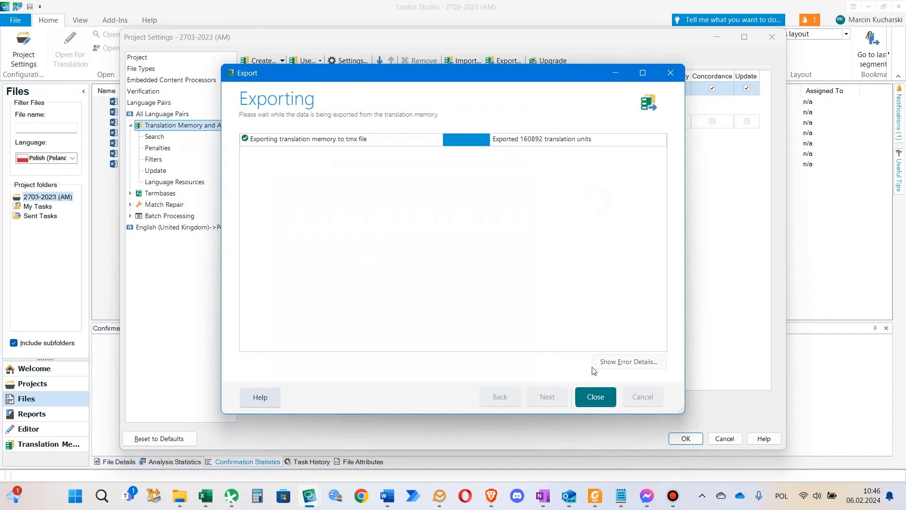
click(590, 397)
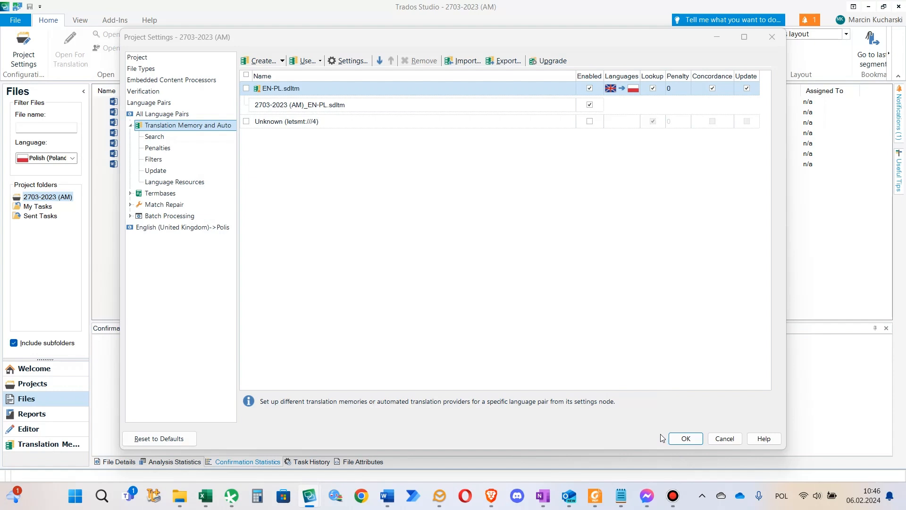
mouse_move(501, 497)
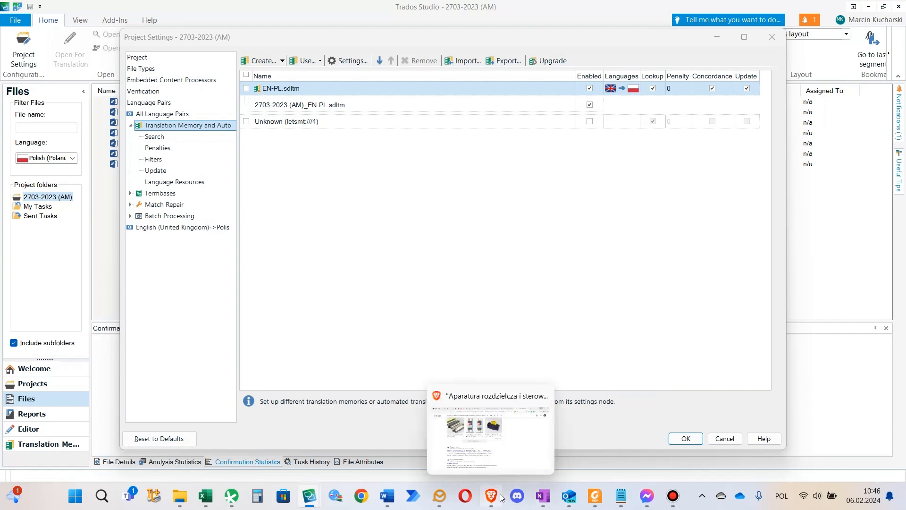
click(593, 262)
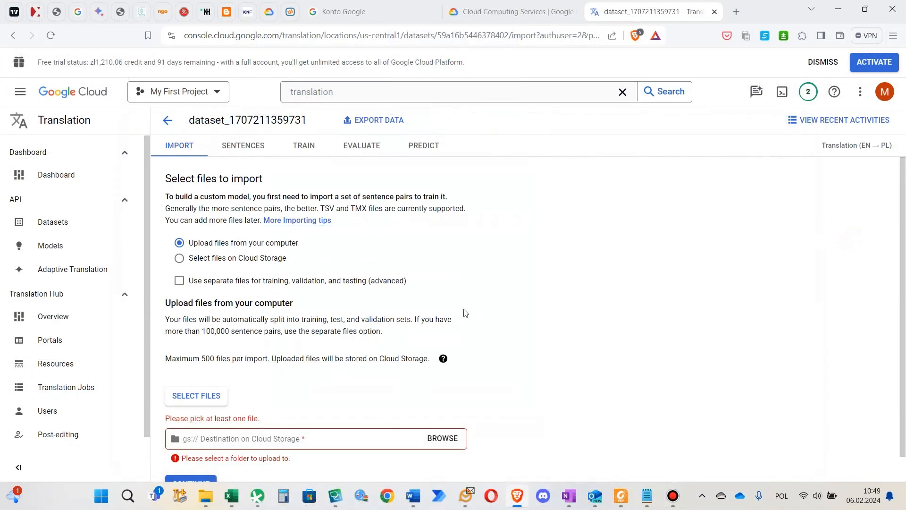
Choose the exported file "my tm.tmx" from the computer as the file to import into the dataset
click(202, 403)
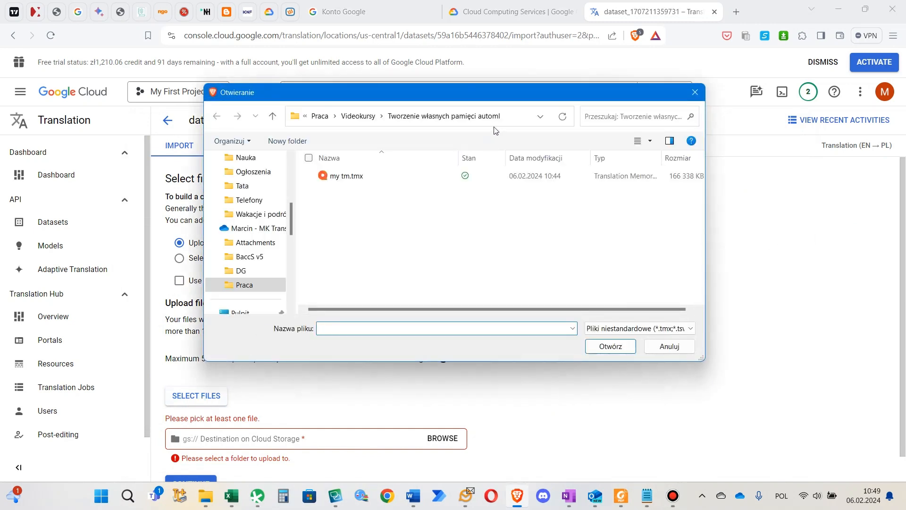
click(342, 176)
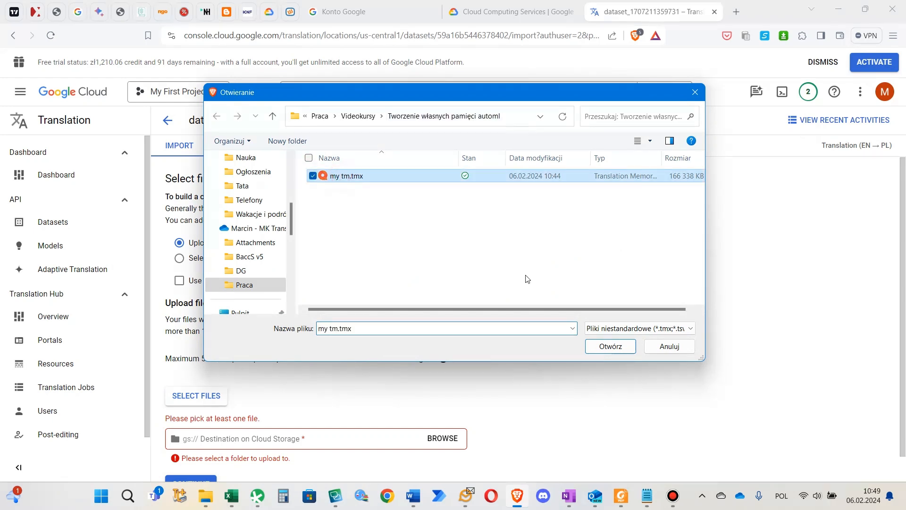
click(592, 347)
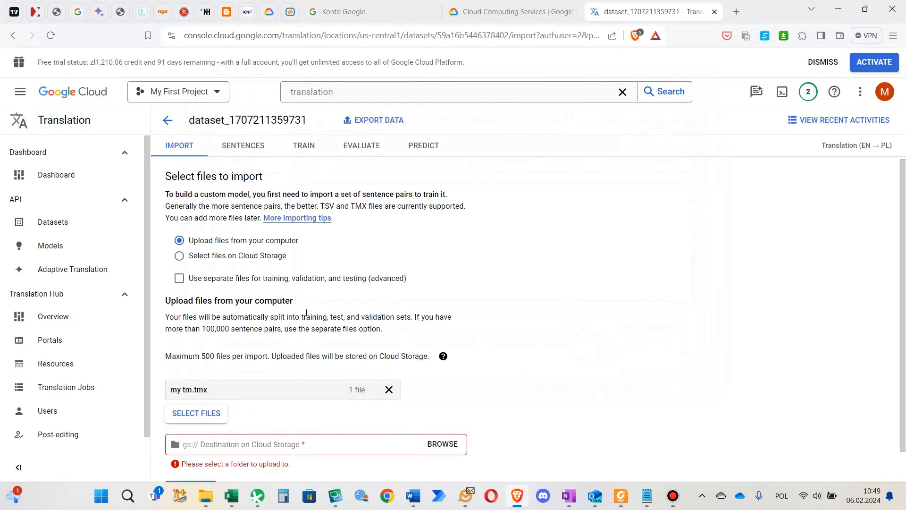
Browse for the Cloud Storage destination of the upload and start creating a new bucket there
scroll(306, 316, down, 1)
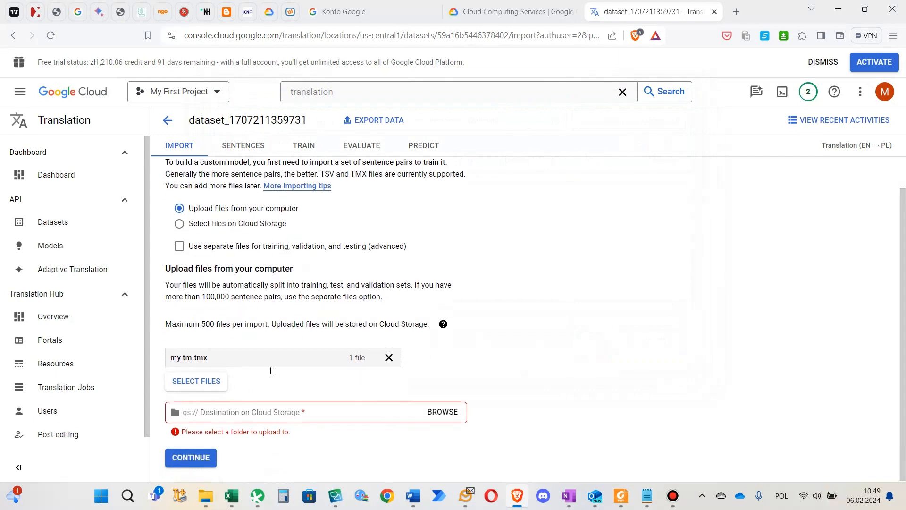
click(436, 413)
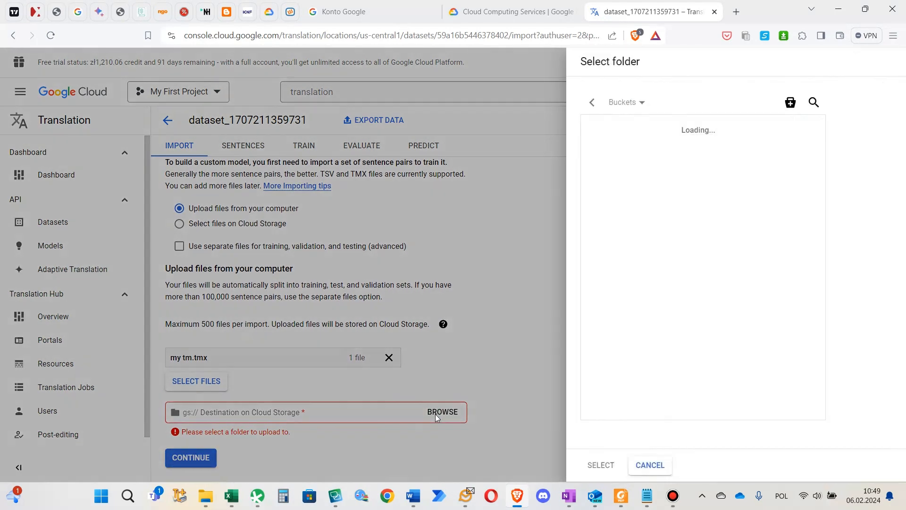
click(791, 102)
click(761, 146)
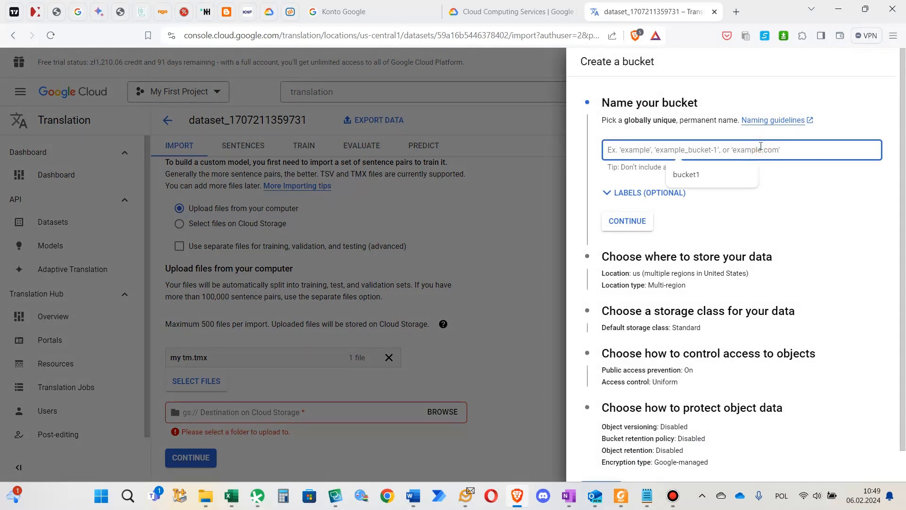
Try the names bucket1, bucket01 and mkbucket1 for the new bucket
text(bucket1)
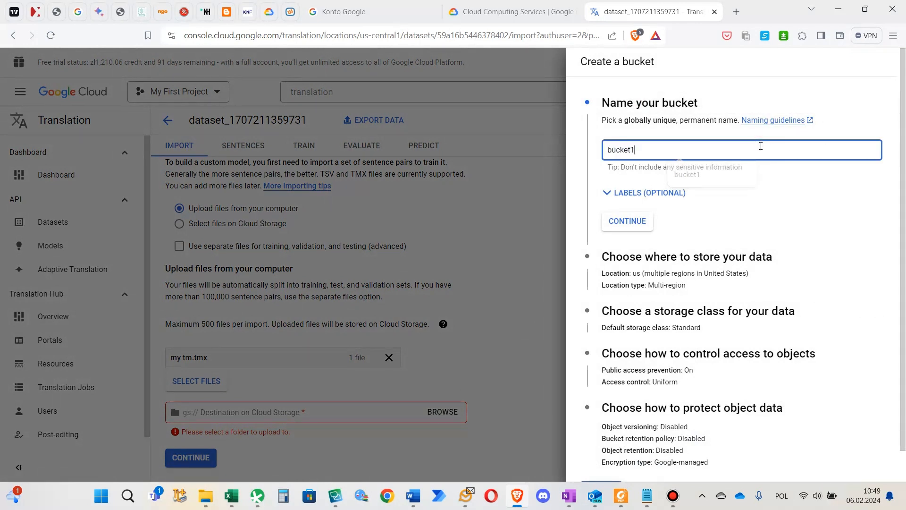
click(624, 230)
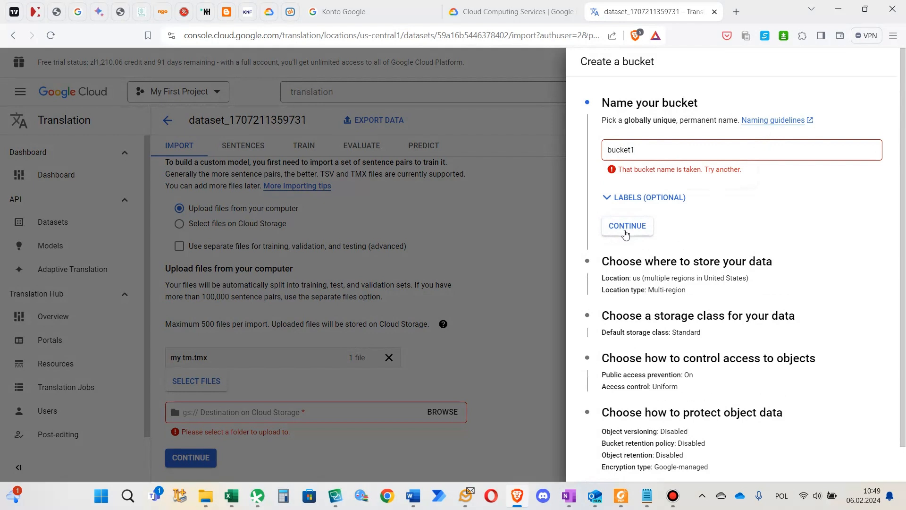
click(662, 151)
key(BackSpace)
text(01)
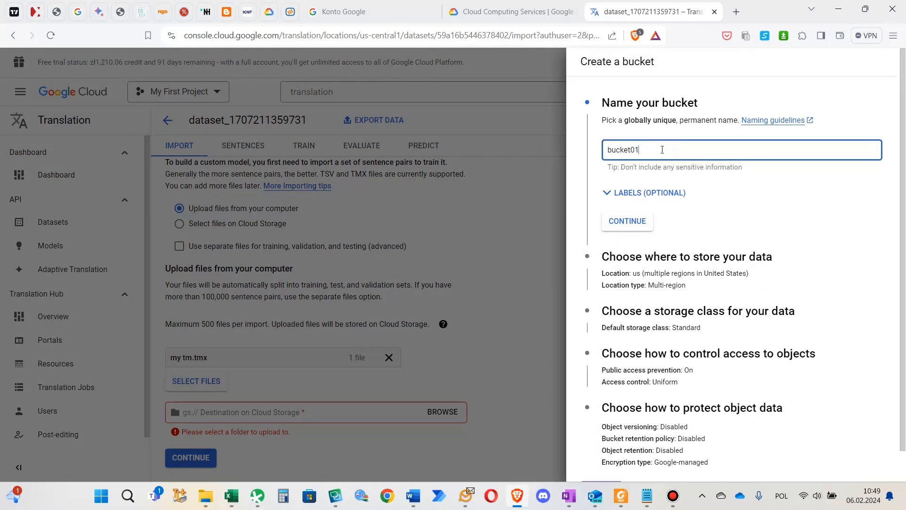
click(634, 221)
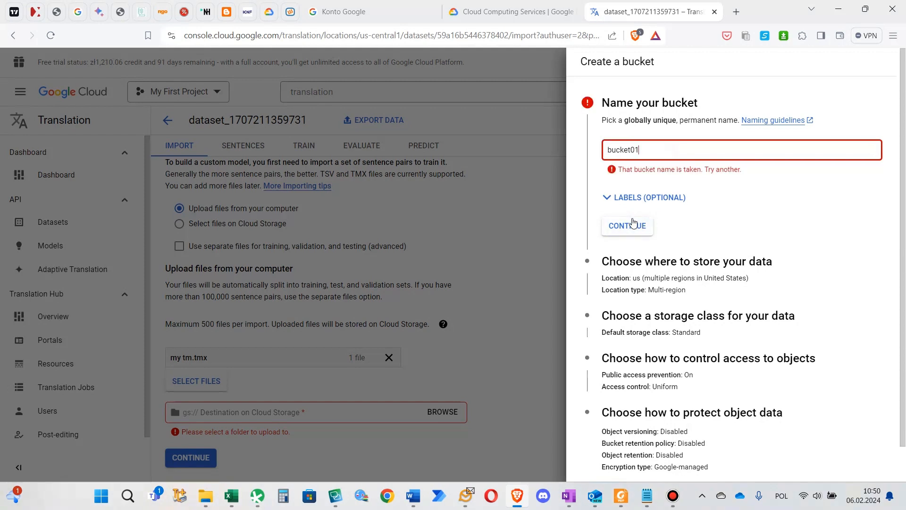
double_click(653, 149)
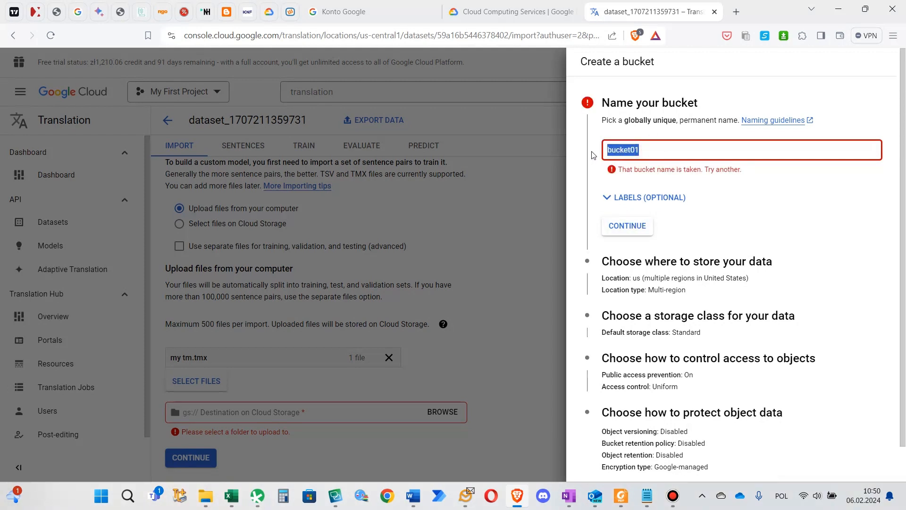
text(mkbucket)
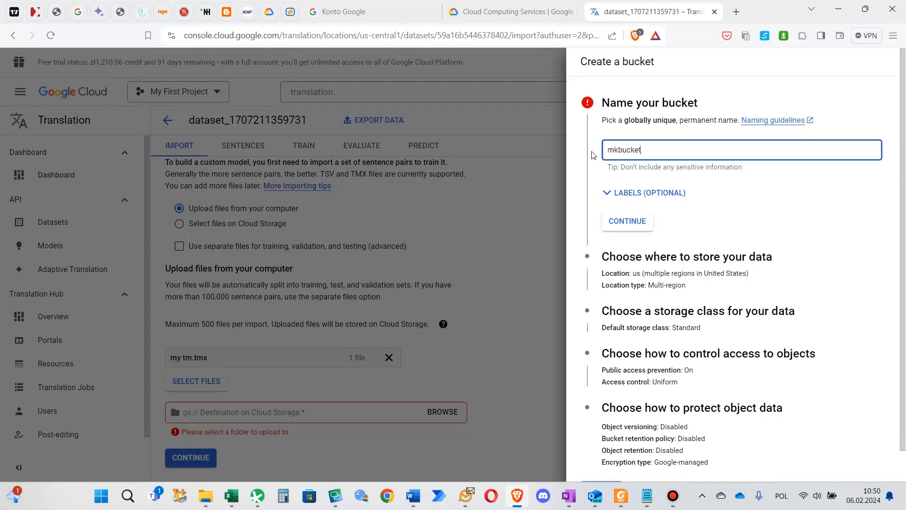
click(632, 220)
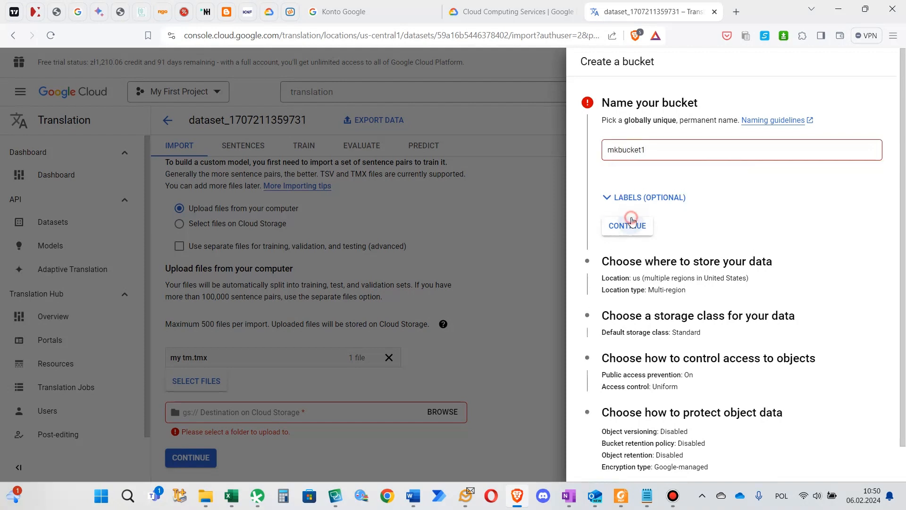
Name the new bucket 59a16b_bucket and continue to its storage location
drag(648, 155, 569, 151)
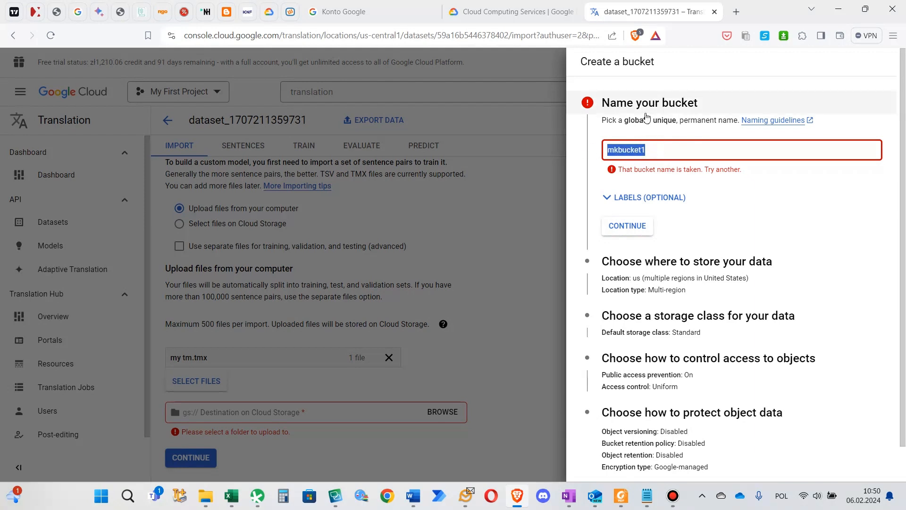
text(5)
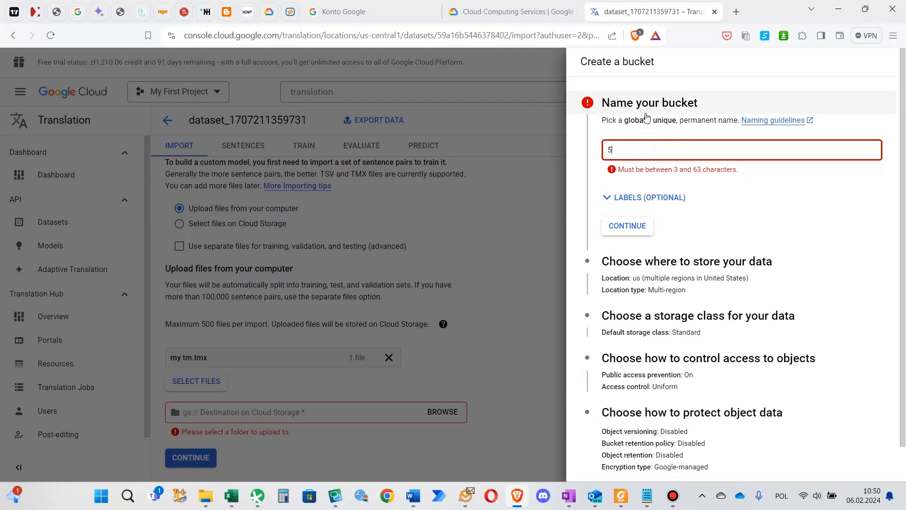
text(9a16)
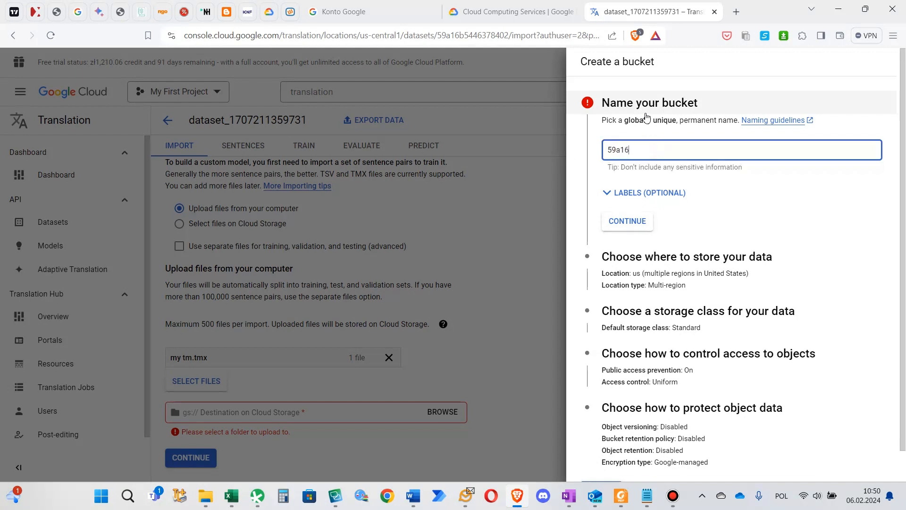
text(b_bucket)
click(629, 222)
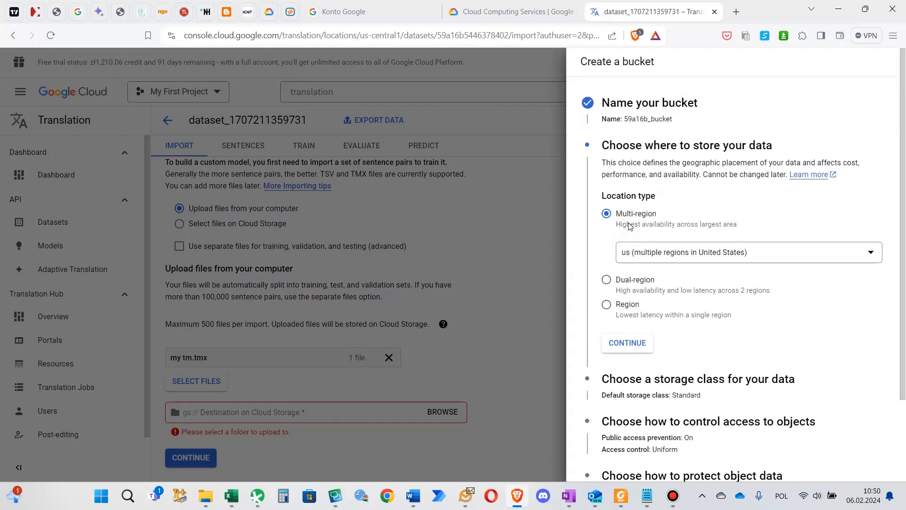
Create the bucket with the us multi-region location and Standard storage class, keeping public access prevention enforced
click(624, 353)
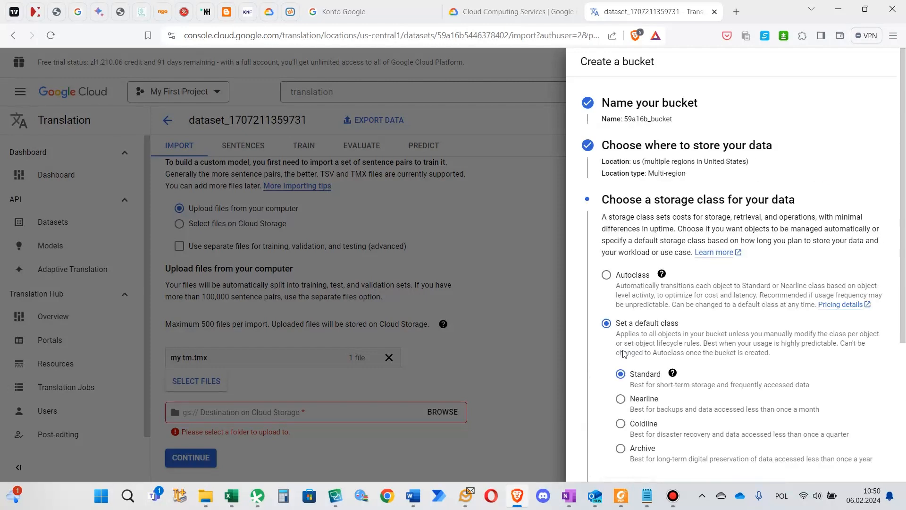
scroll(623, 354, down, 4)
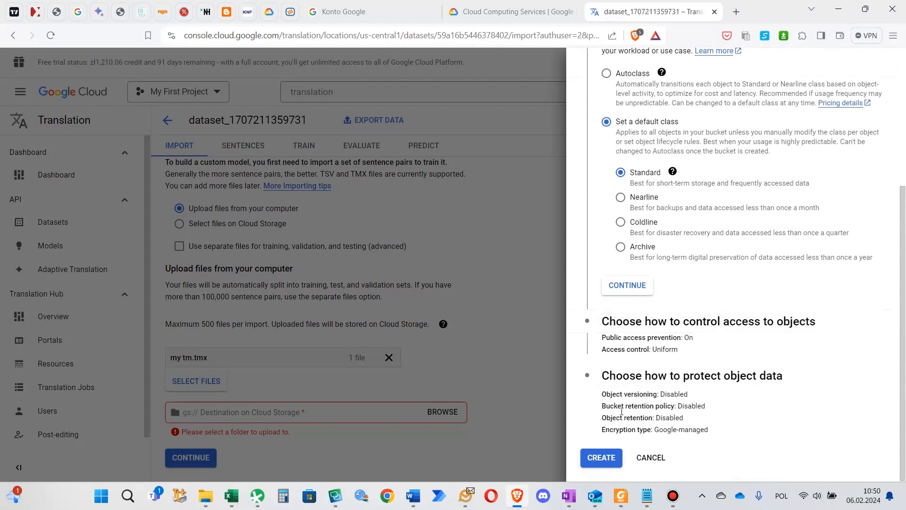
click(612, 452)
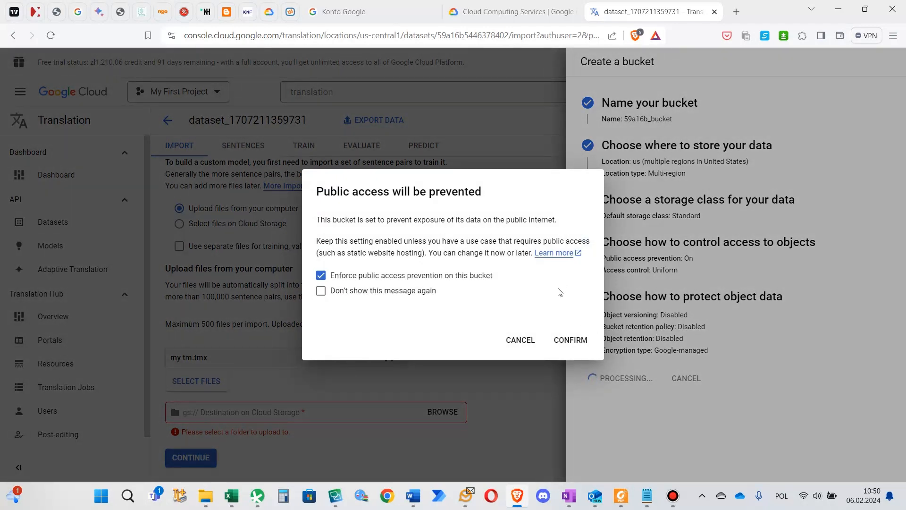
click(591, 339)
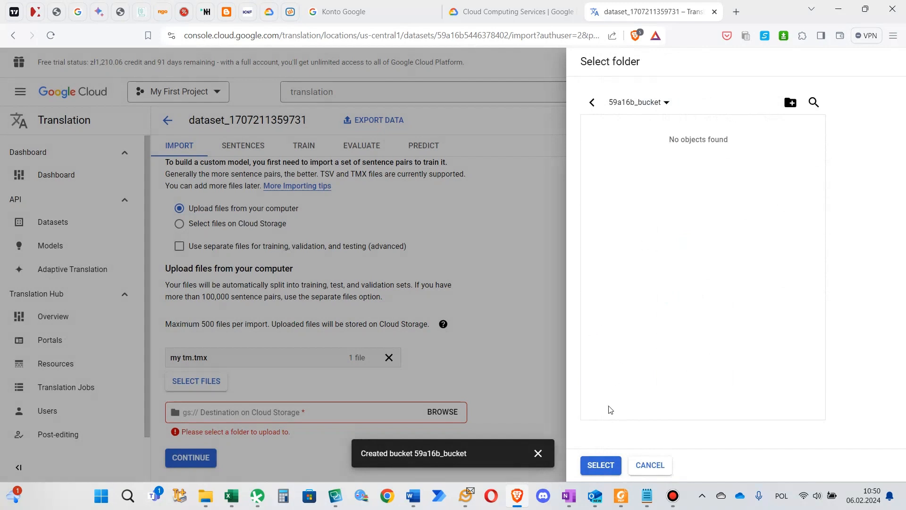
Set 59a16b_bucket as the upload destination, start importing my tm.tmx into the dataset and collapse the upload status
click(606, 462)
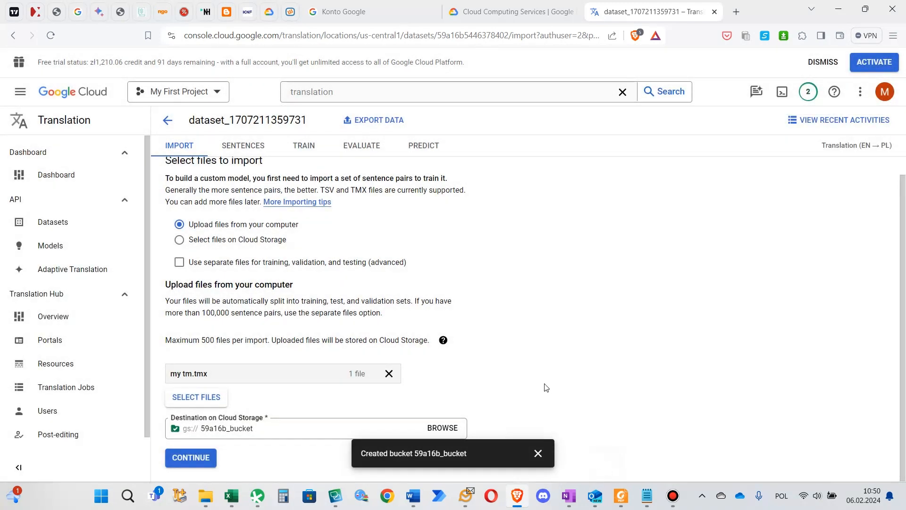
click(538, 452)
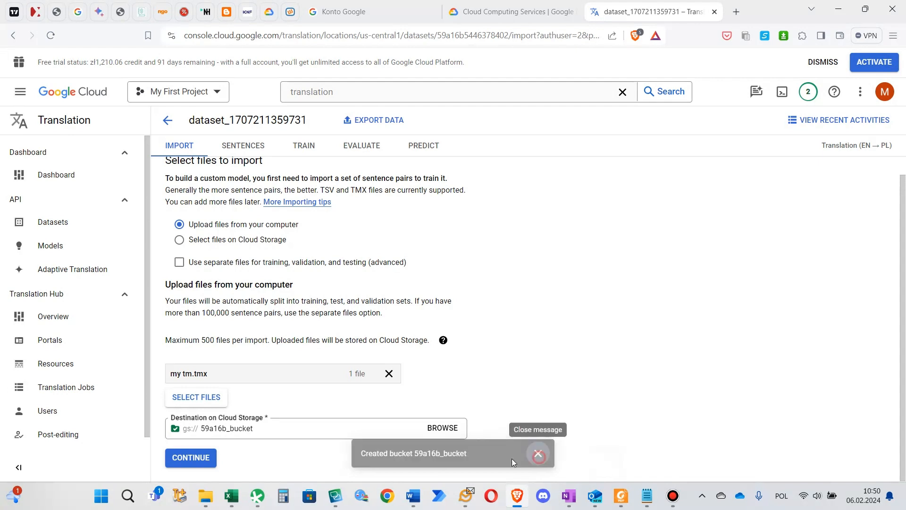
click(208, 467)
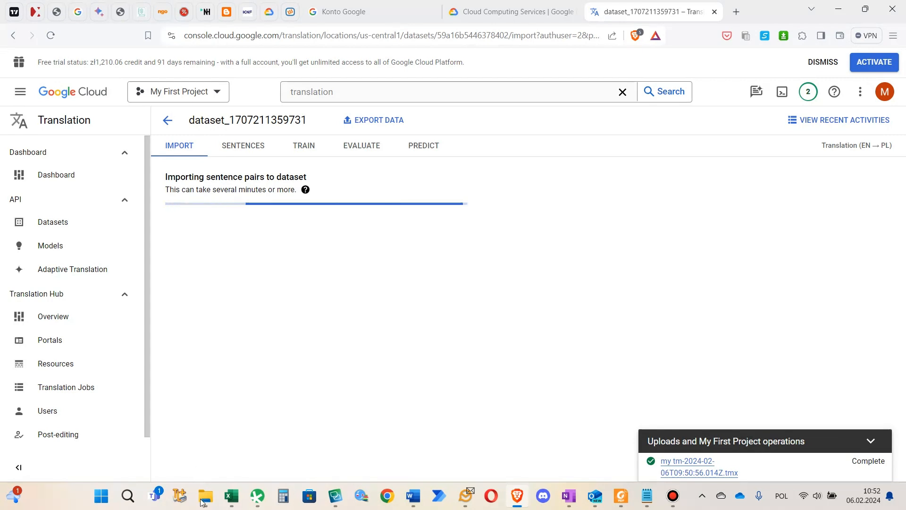
click(871, 441)
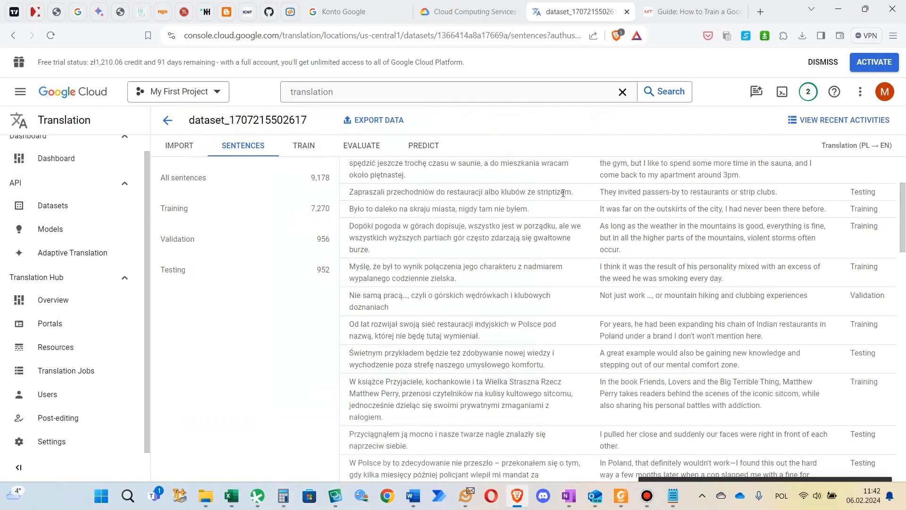
Look through the imported Polish-English sentence pairs and open the training form for a new model on this dataset
scroll(528, 260, down, 3)
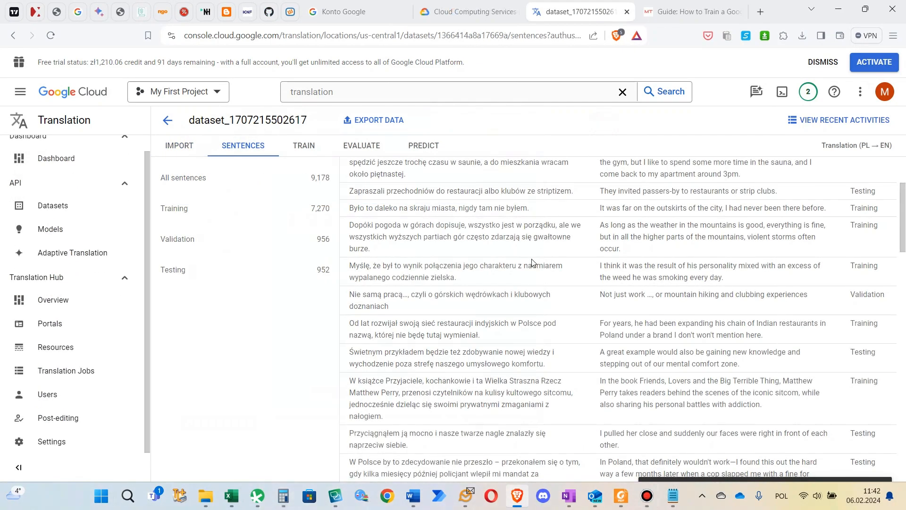
scroll(529, 262, down, 5)
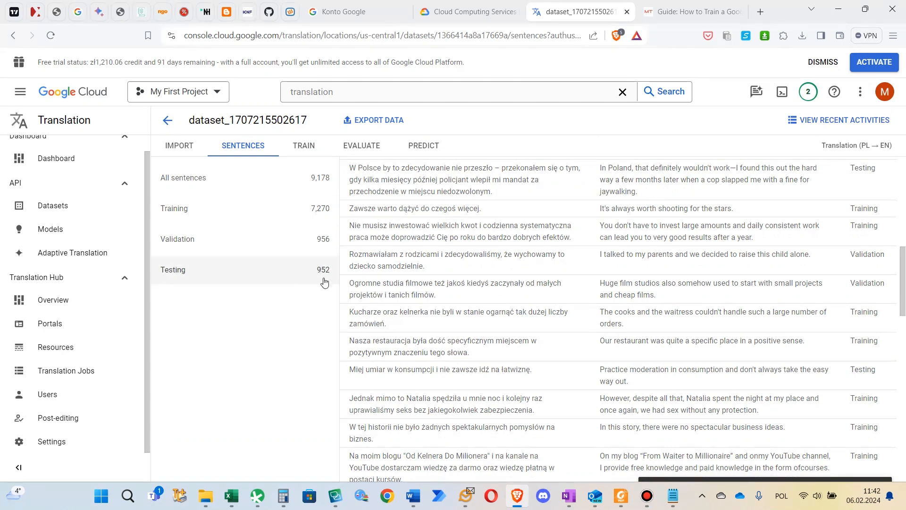
click(311, 150)
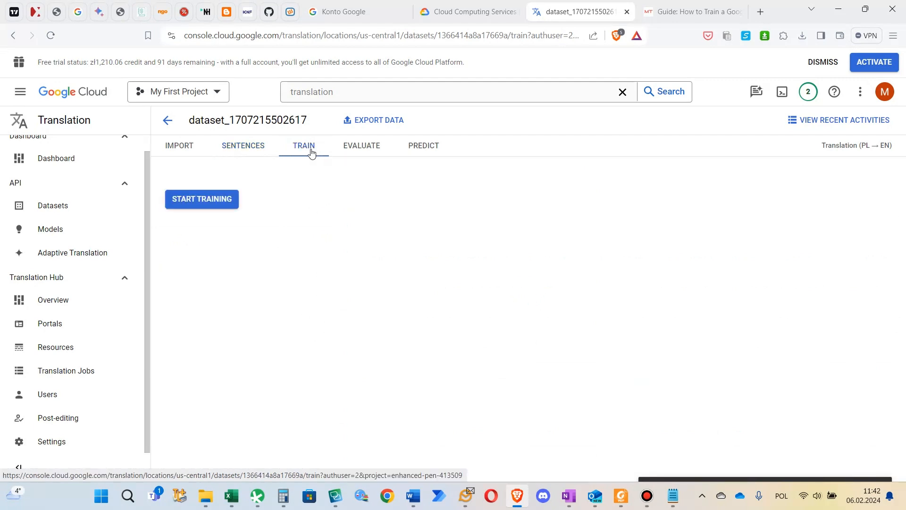
click(221, 200)
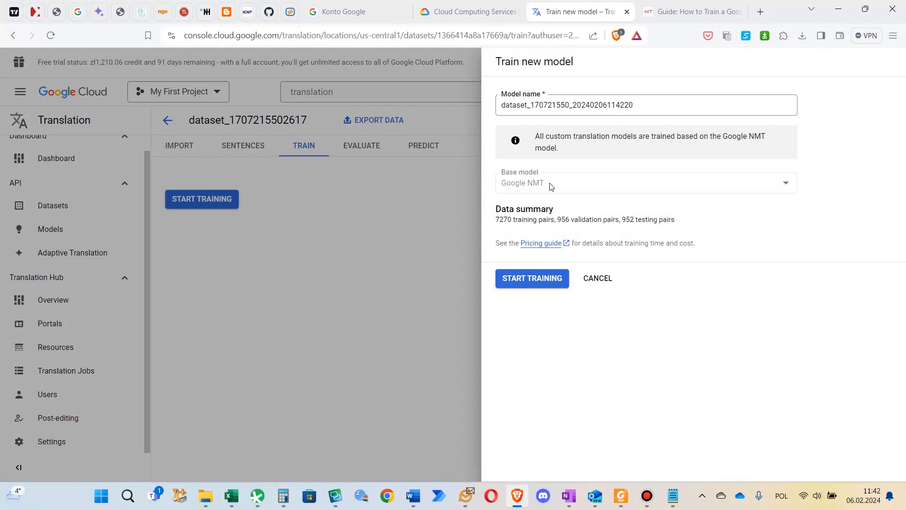
Check the AutoML Translation pricing guide for typical training times, the hourly rate and the maximum cost per training, and close the guide
click(541, 244)
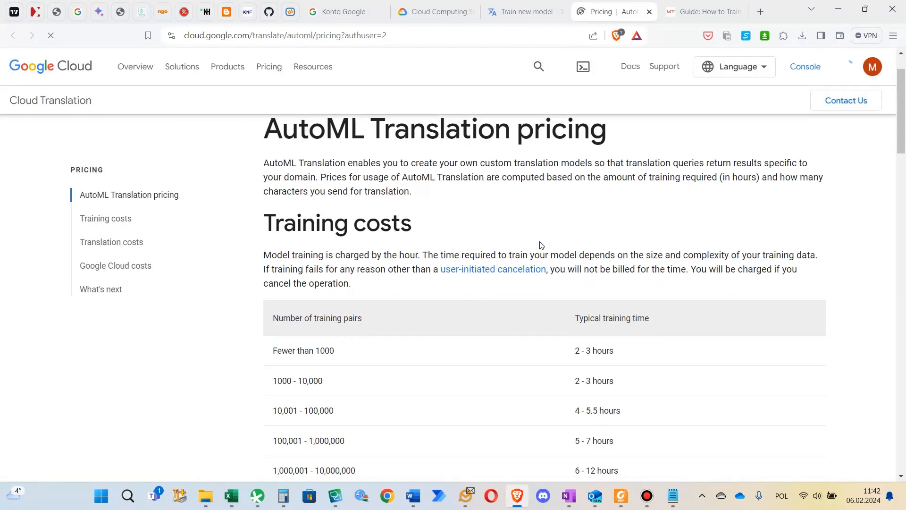
scroll(538, 243, down, 3)
scroll(534, 235, down, 1)
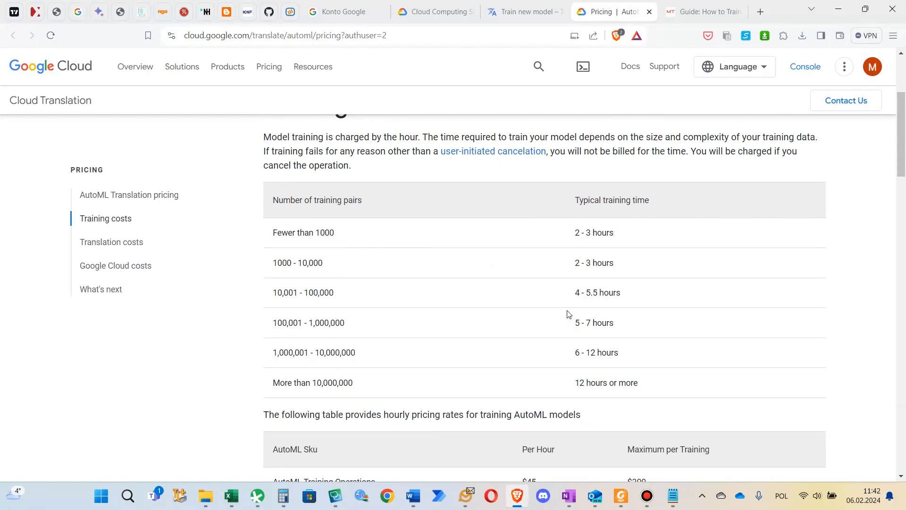
scroll(568, 314, down, 1)
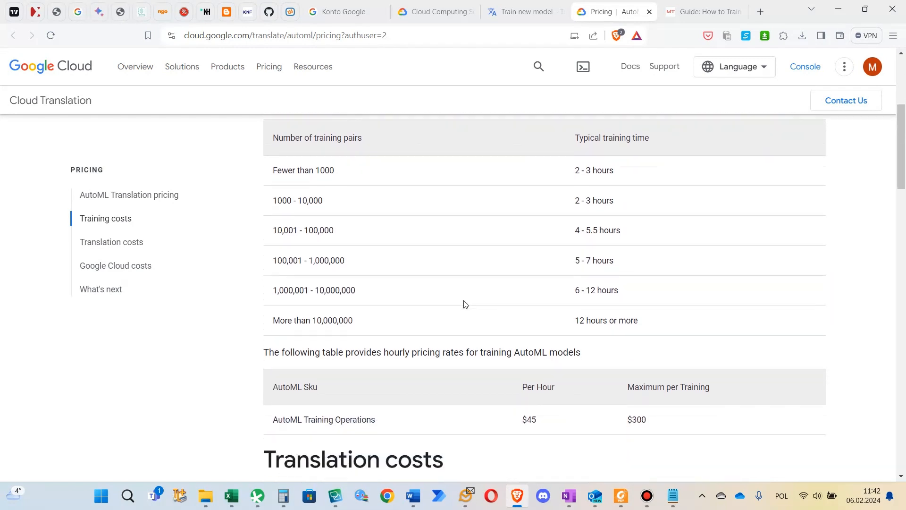
scroll(463, 303, down, 1)
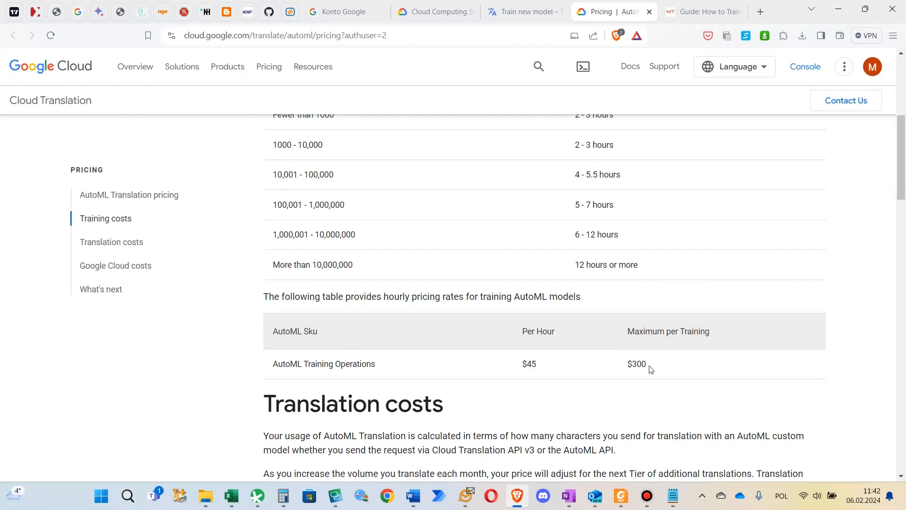
drag(654, 367, 626, 366)
click(717, 325)
click(650, 12)
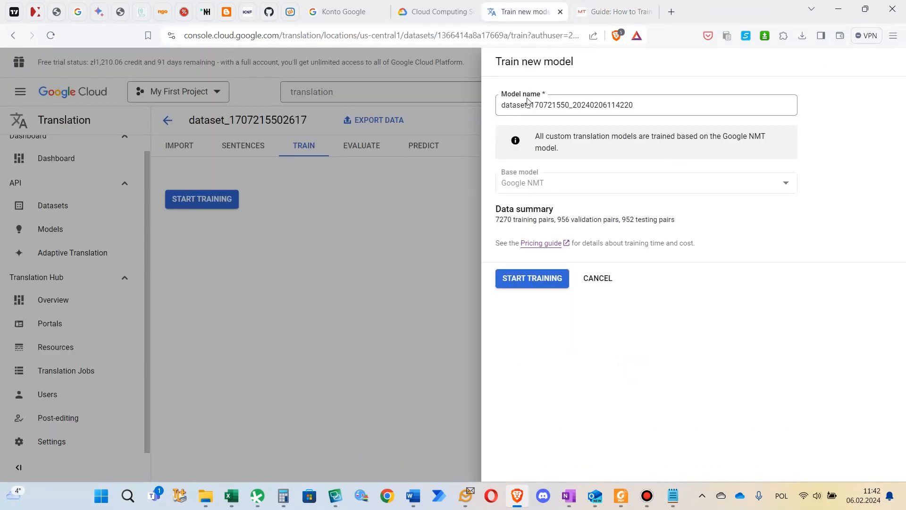
Reopen the training form with a fresh default model name and start training the custom model on the Google NMT base
click(470, 265)
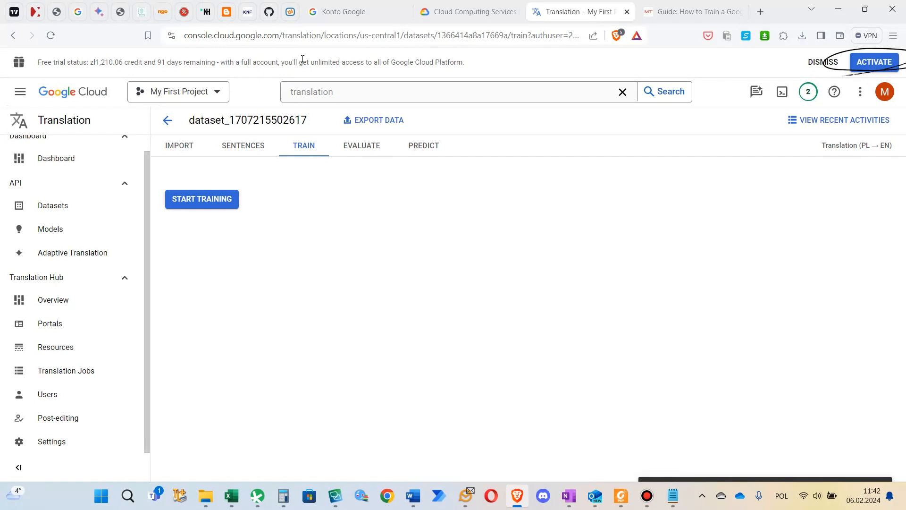
click(232, 200)
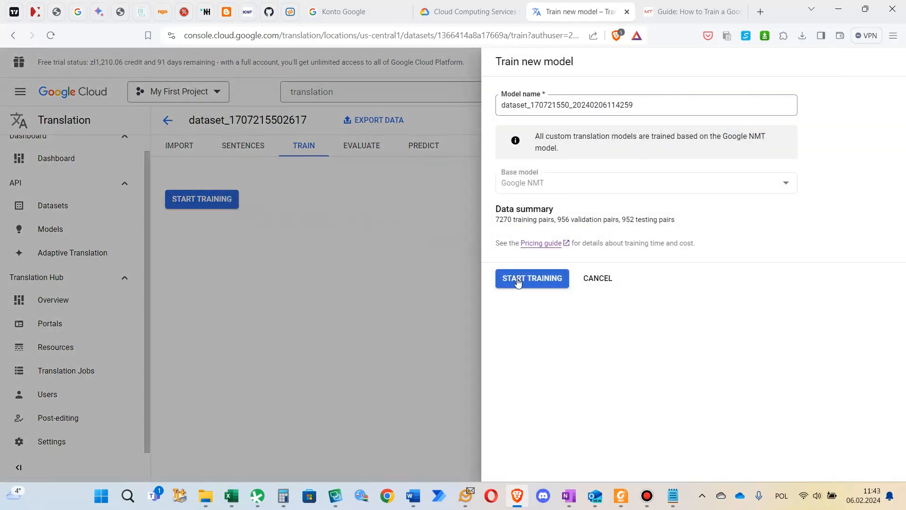
click(518, 282)
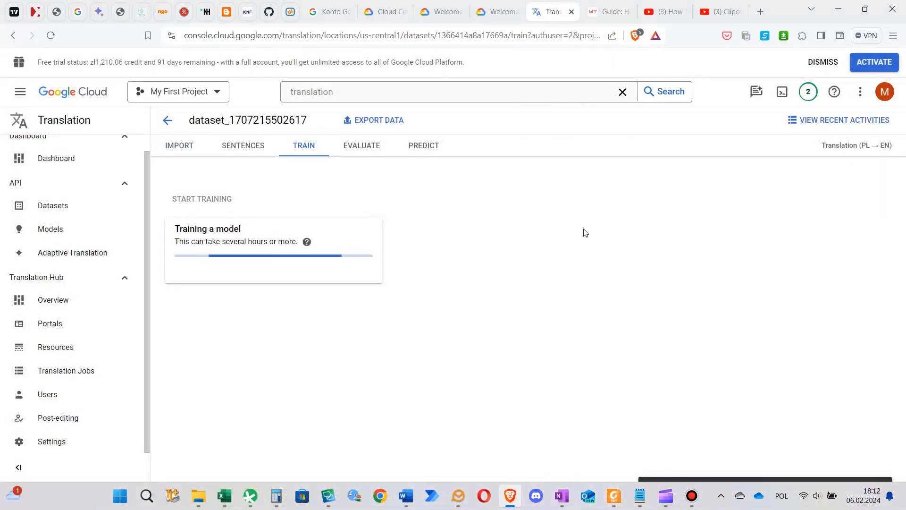
Activate the full Google Cloud account in place of the free trial and dismiss the confirmation
click(871, 66)
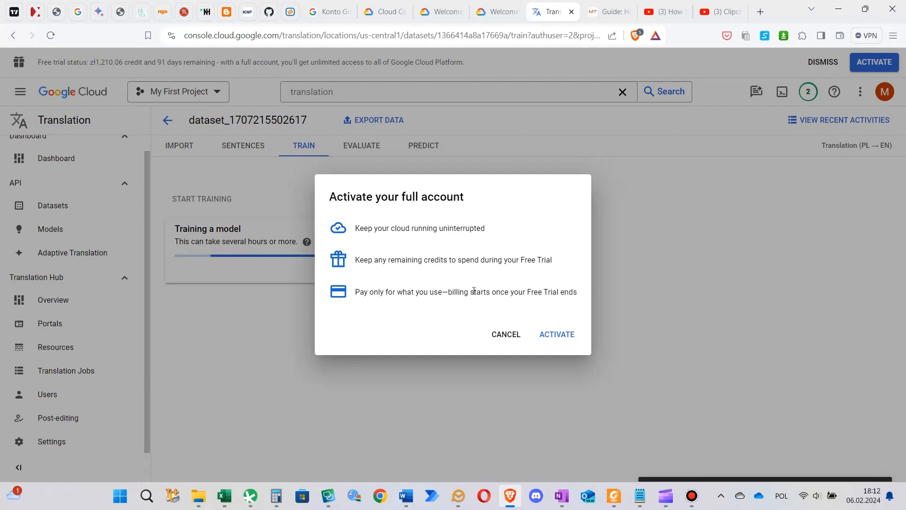
click(559, 334)
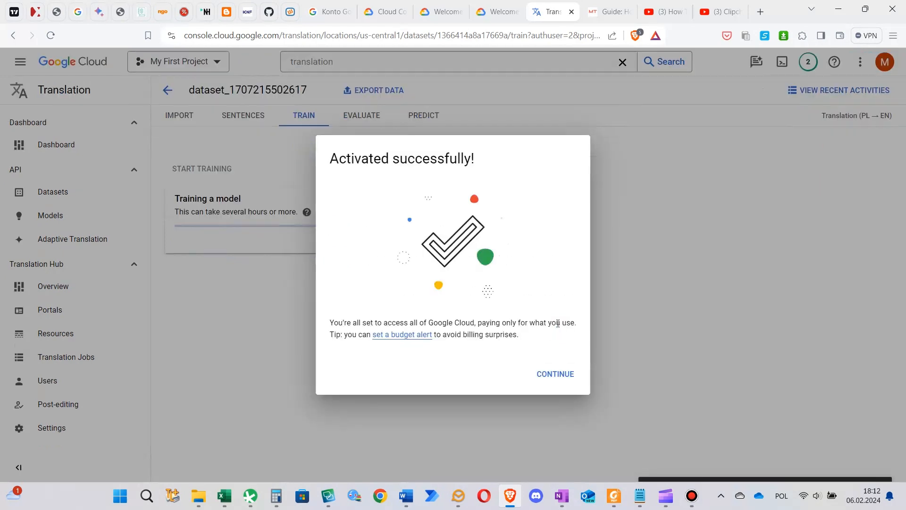
click(542, 378)
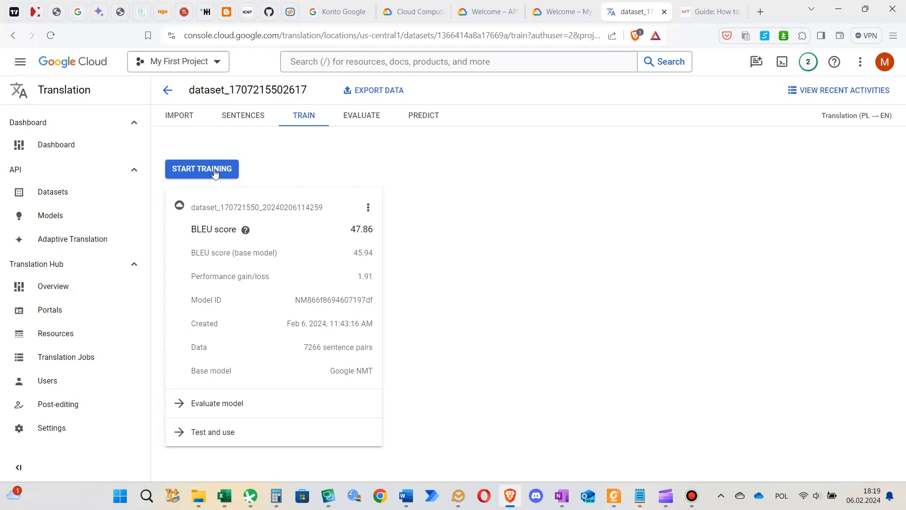
Review the dataset's sentence pairs and the trained model's BLEU score, evaluation results and prediction page
click(260, 118)
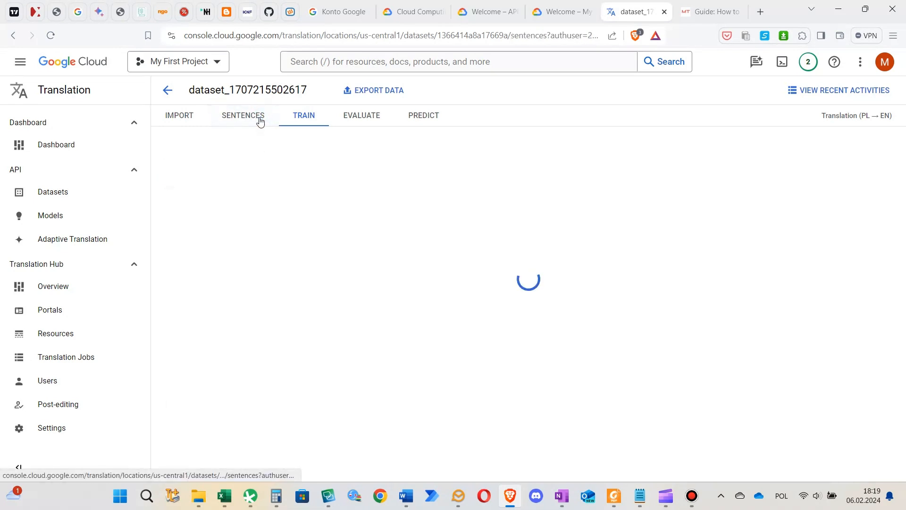
click(293, 118)
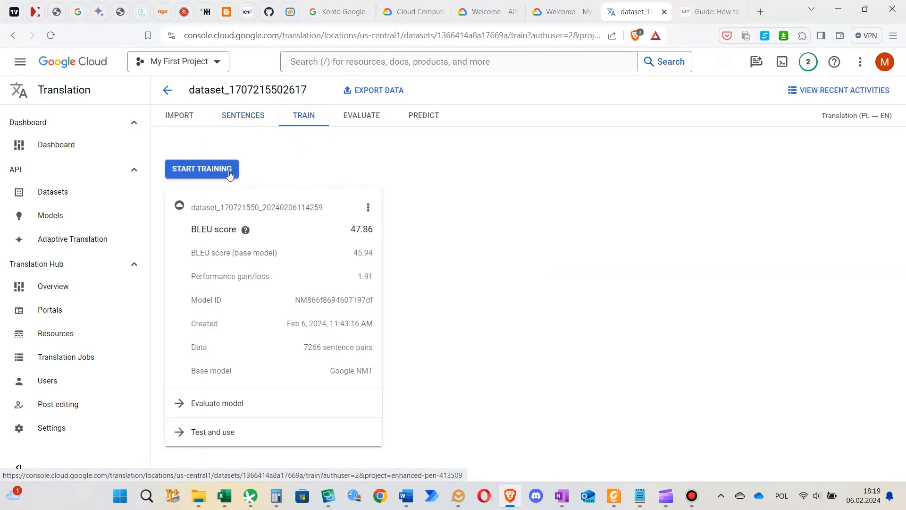
click(212, 411)
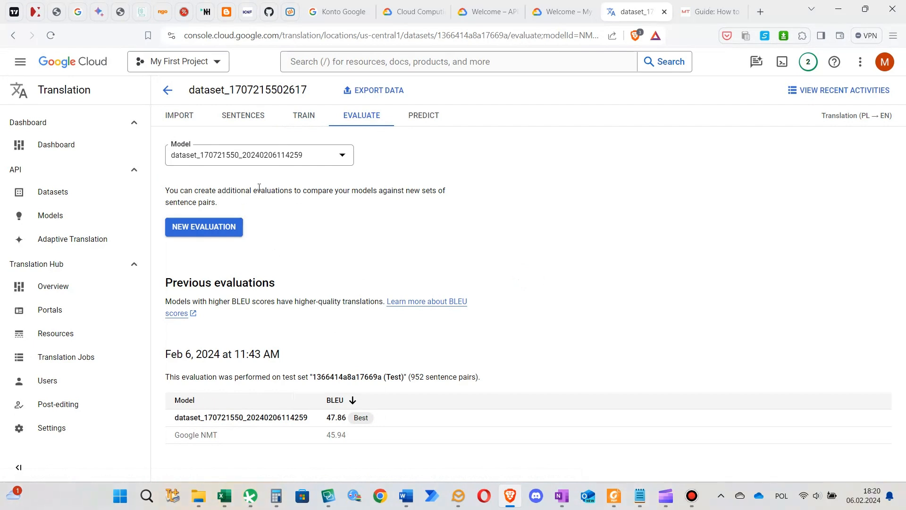
click(415, 124)
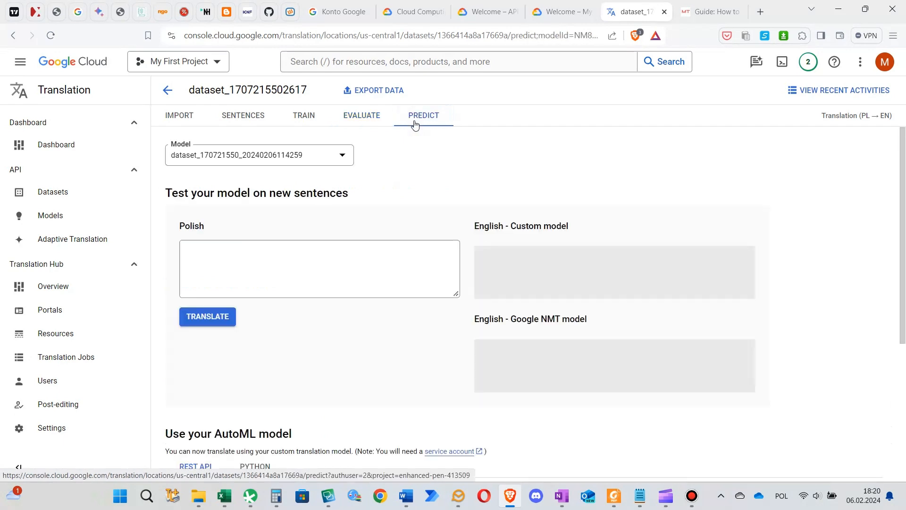
click(361, 117)
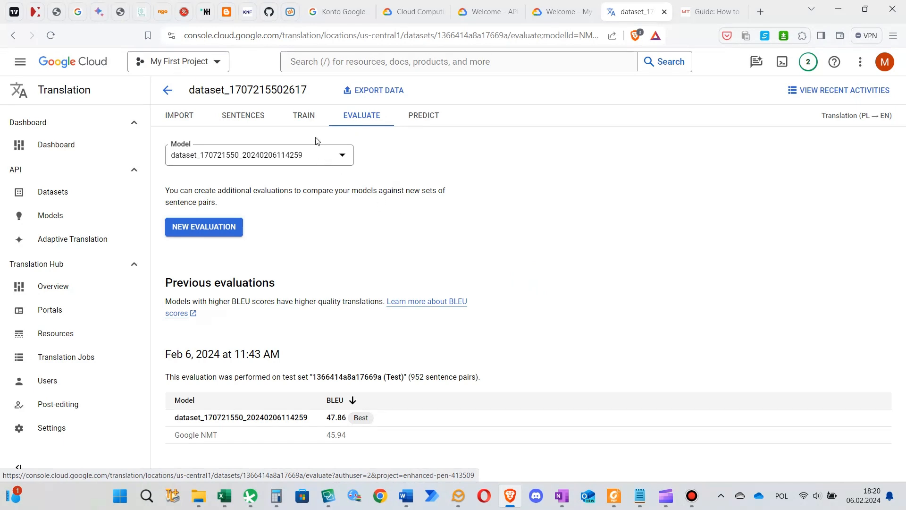
click(272, 121)
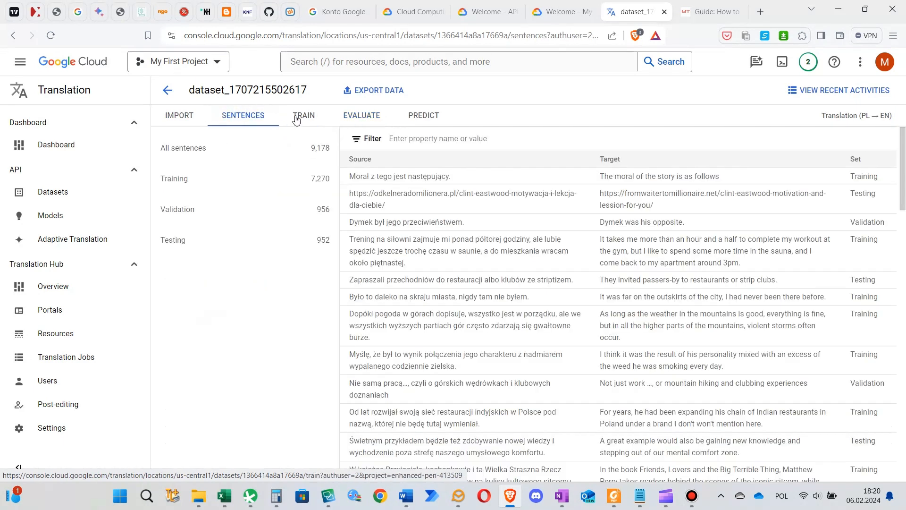
click(297, 119)
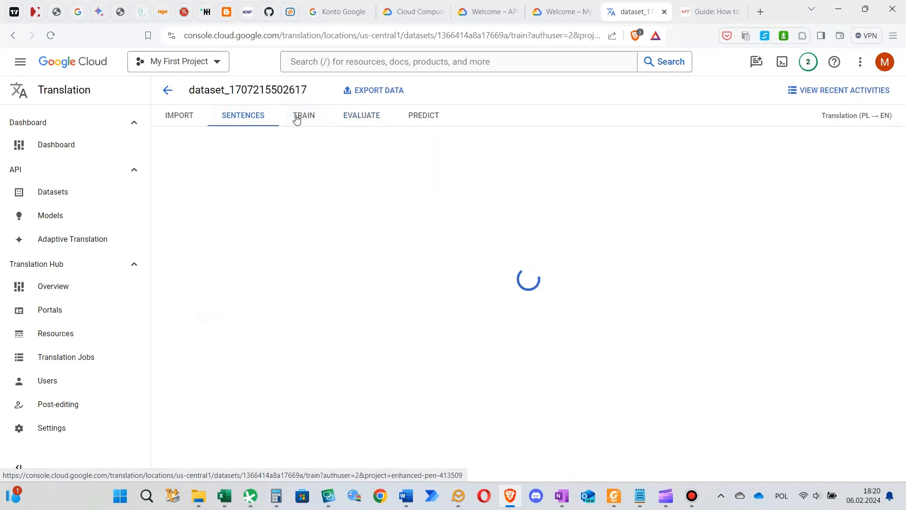
click(105, 224)
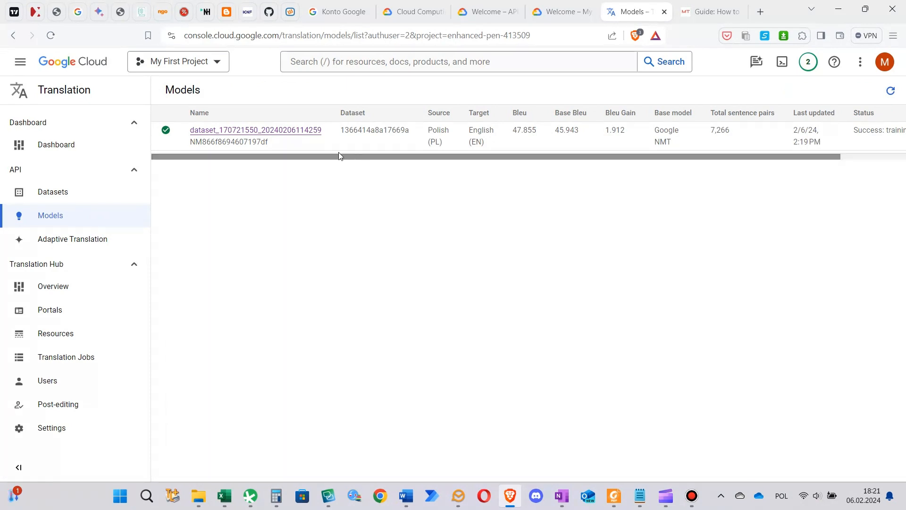
click(271, 143)
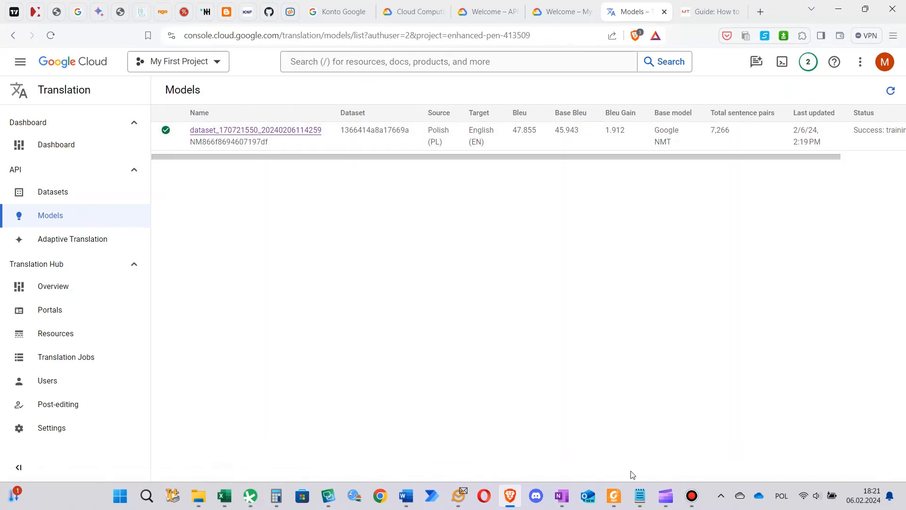
click(640, 496)
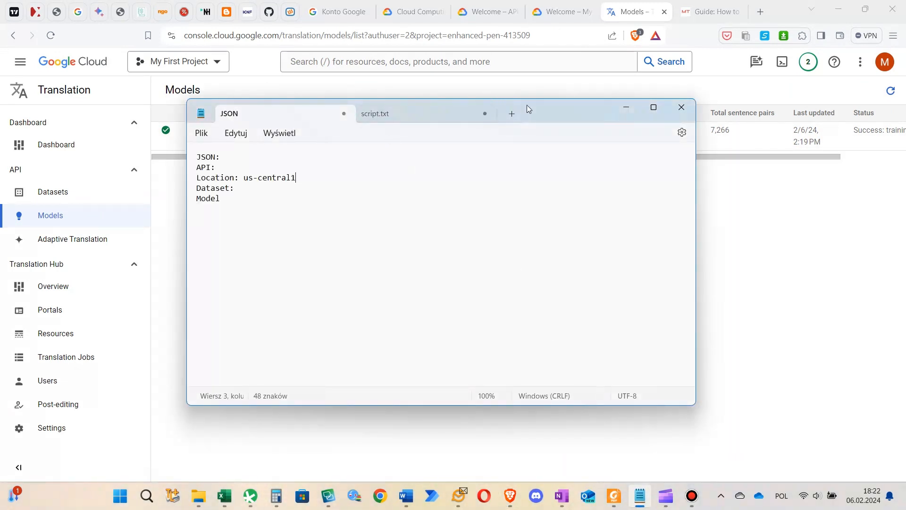
drag(527, 108, 617, 154)
click(350, 243)
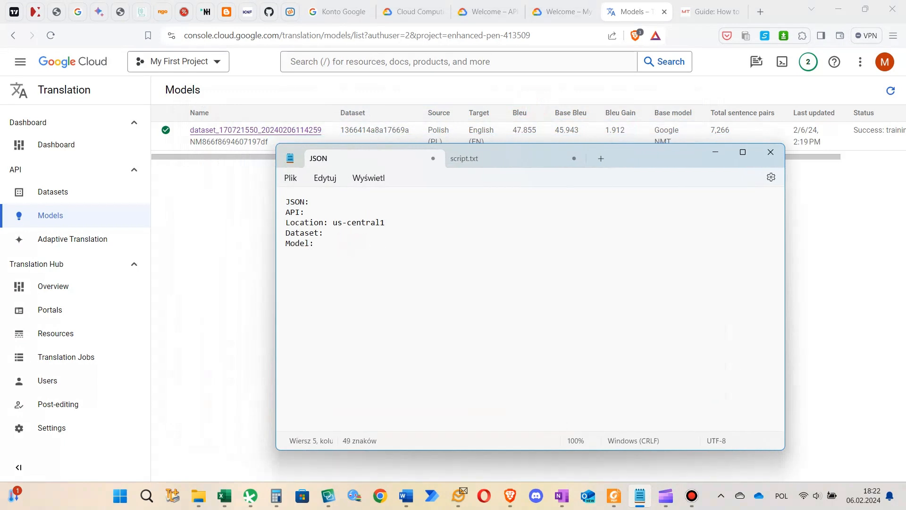
text(NM866f8694607197df)
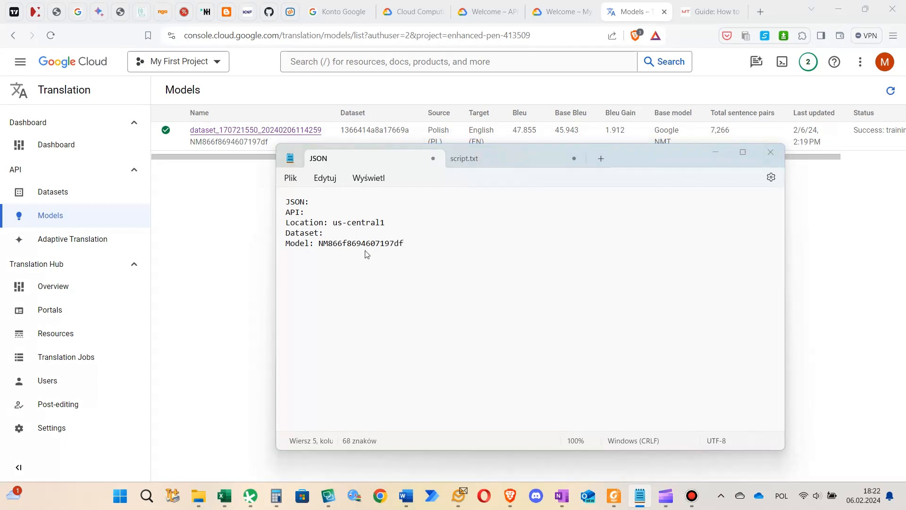
key(alt+Tab)
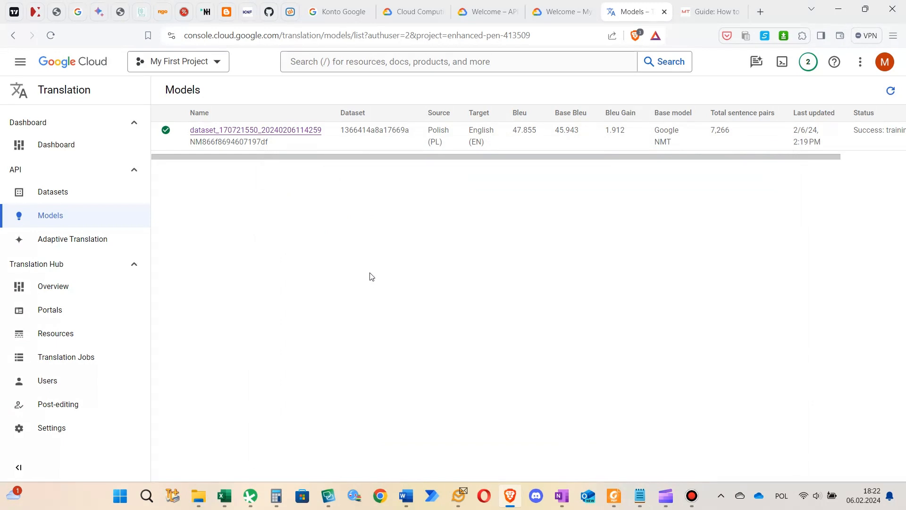
drag(323, 130, 196, 131)
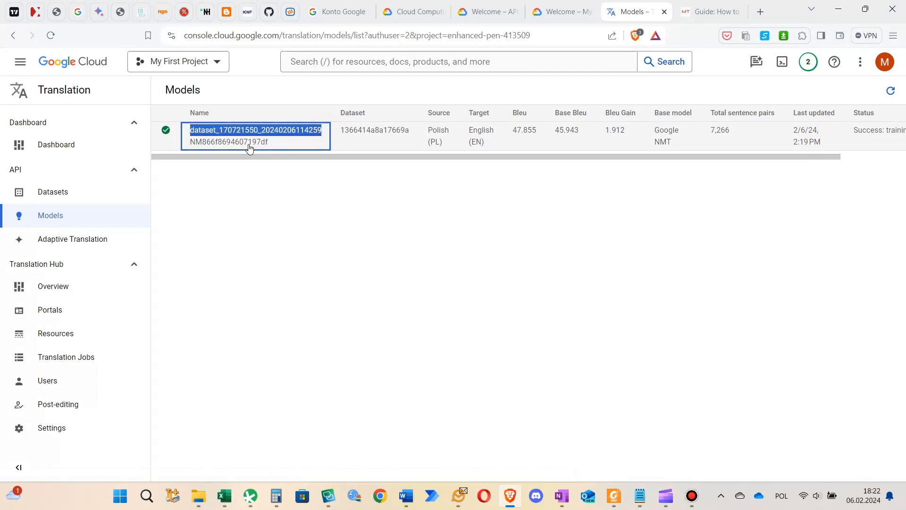
key(alt+Tab)
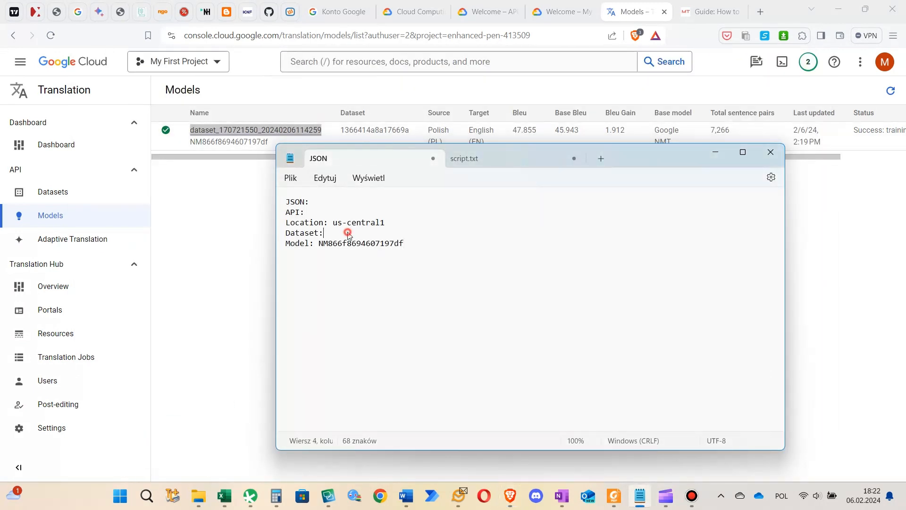
click(347, 232)
key(ctrl+v)
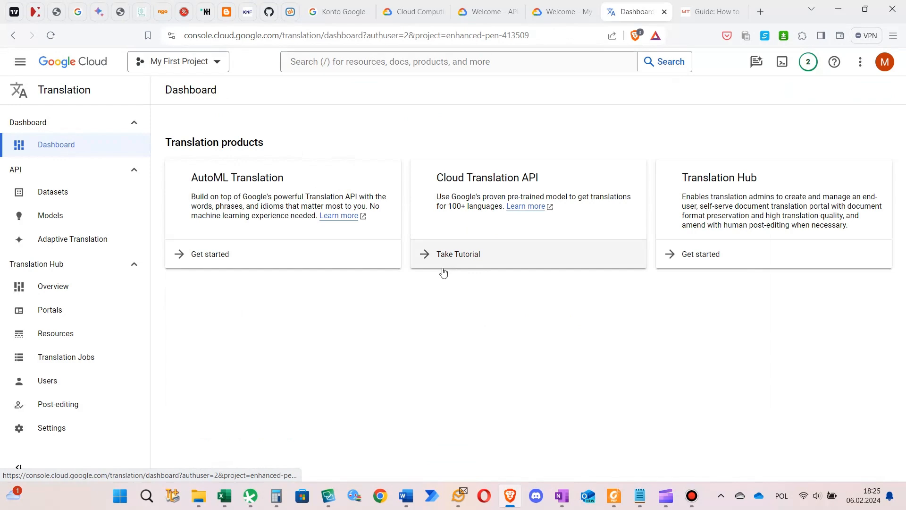
Copy My First Project's ID enhanced-pen-413509 onto the API line of the Notepad note and close the project selector
click(209, 63)
drag(555, 206, 478, 210)
right_click(480, 208)
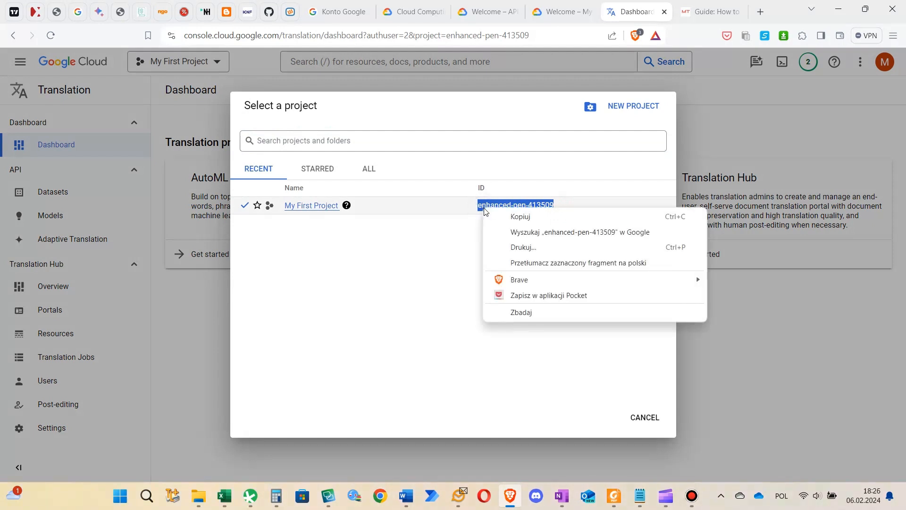
click(493, 214)
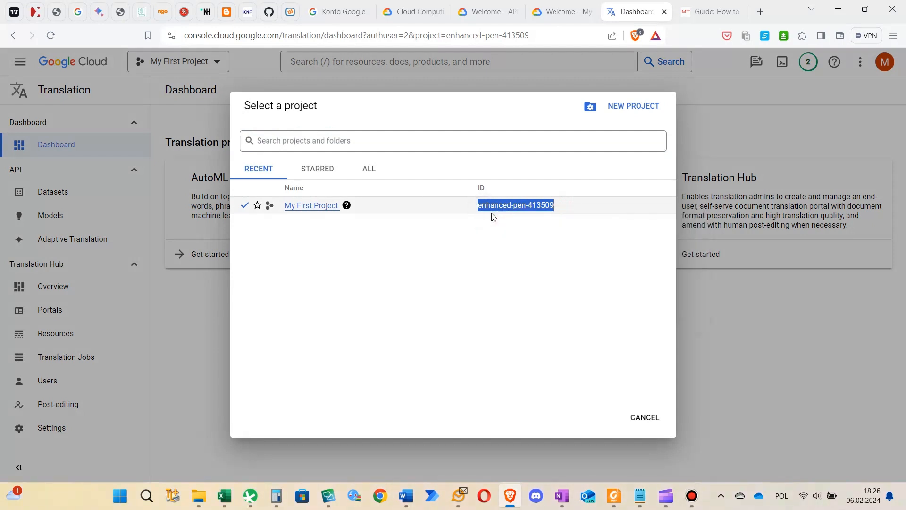
click(637, 504)
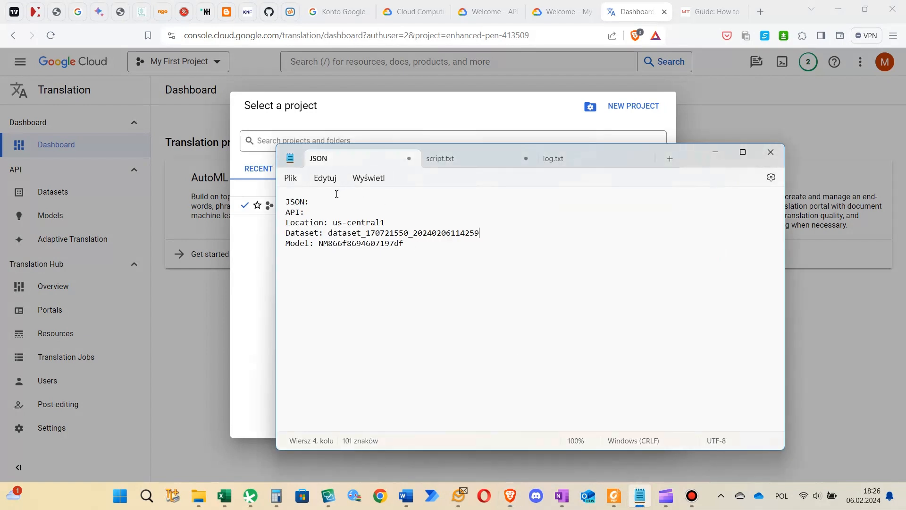
click(336, 211)
key(ctrl+v)
click(265, 336)
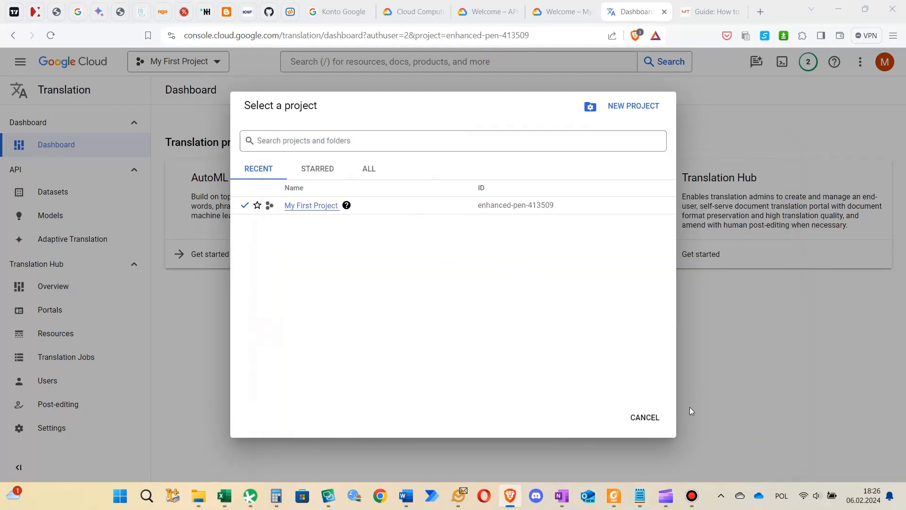
click(645, 420)
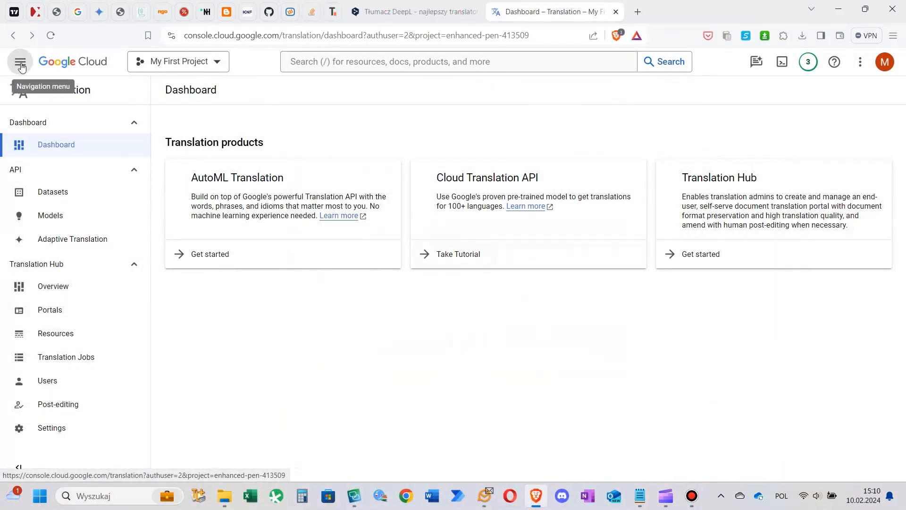
Open the IAM permissions page for My First Project
click(21, 67)
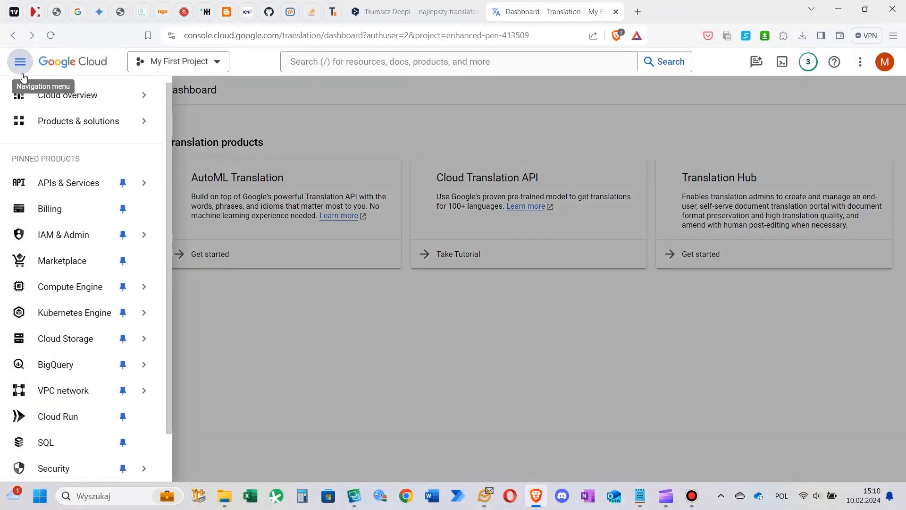
mouse_move(55, 236)
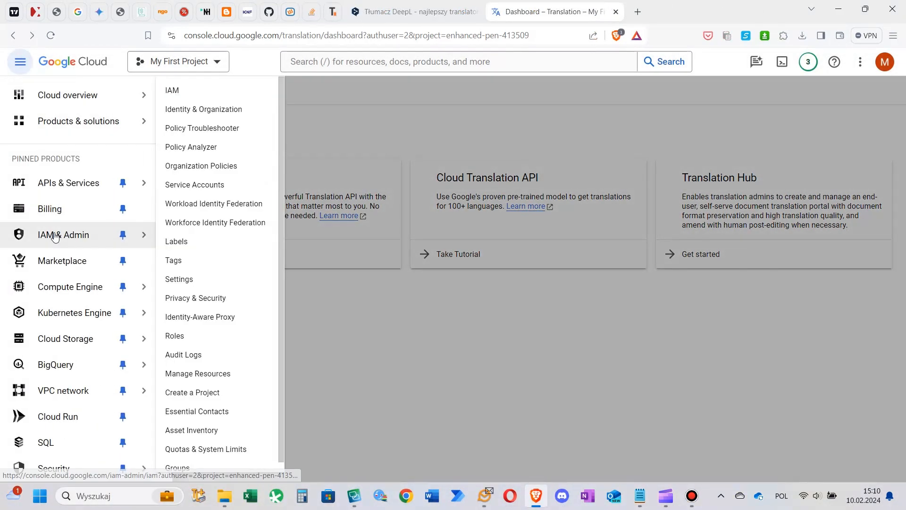
click(191, 91)
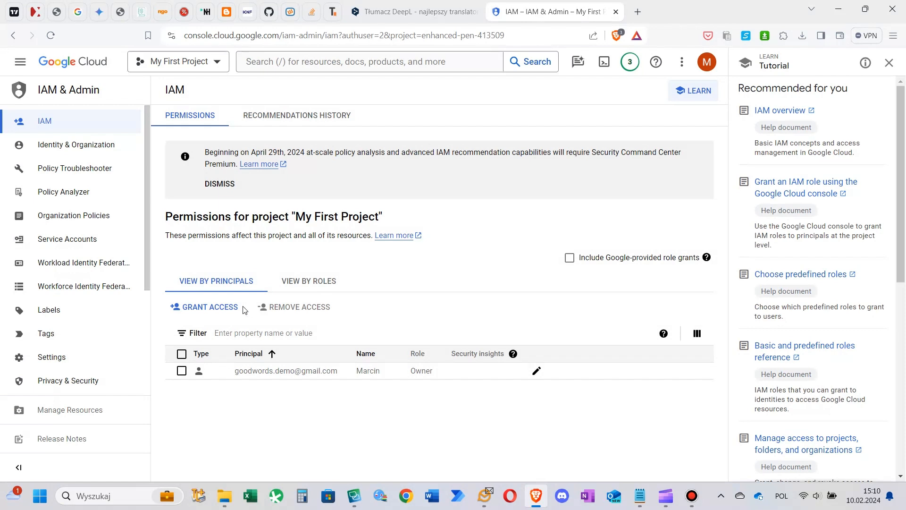
Create a service account named course, with the ID course, in My First Project
click(81, 244)
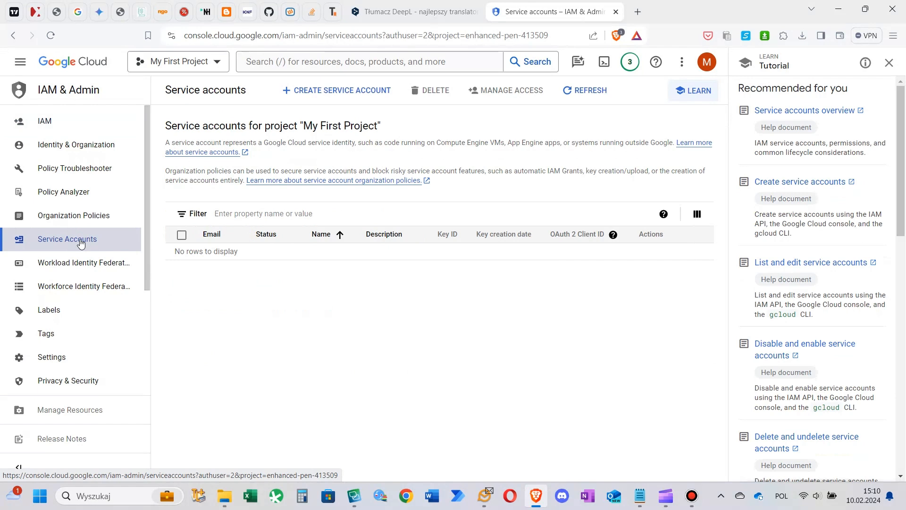
click(353, 96)
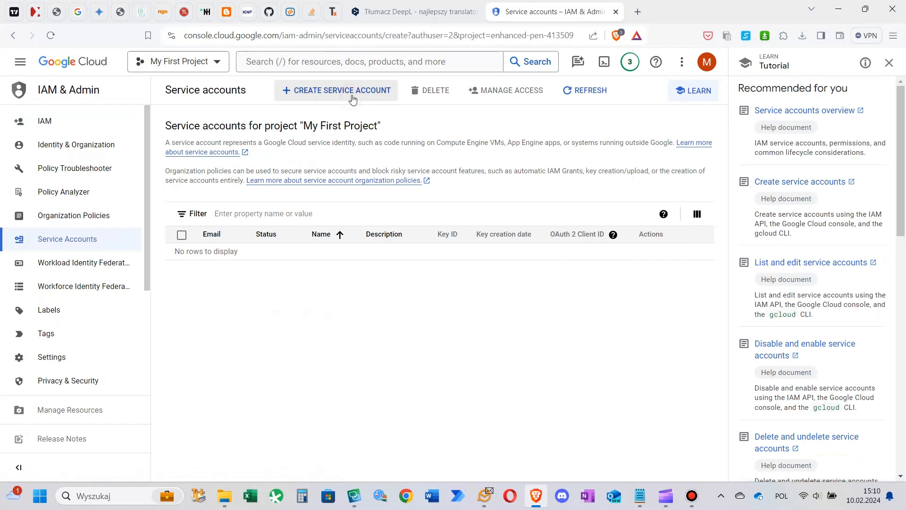
click(321, 153)
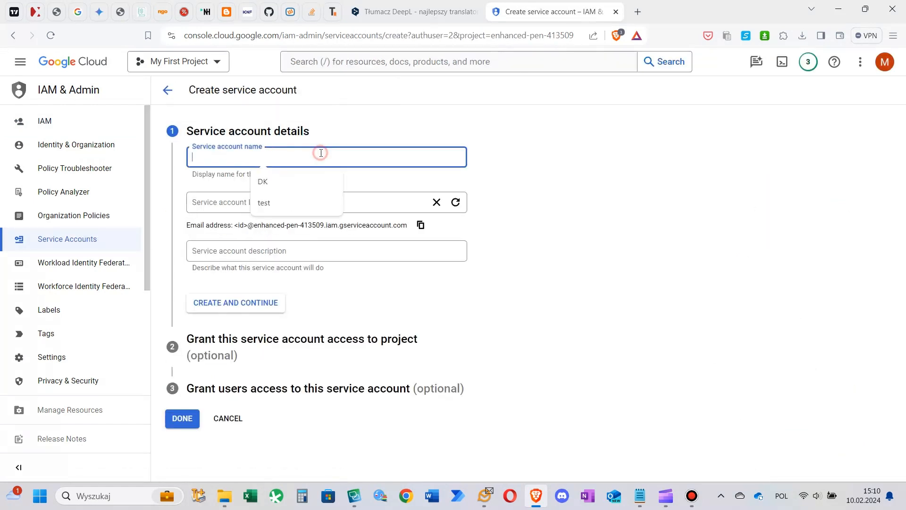
text(course)
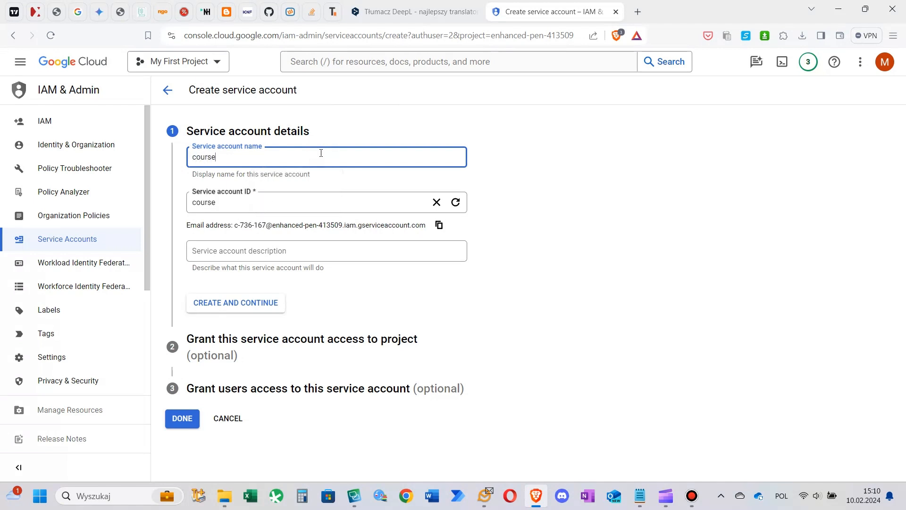
key(Tab)
key(Tab)
key(Tab)
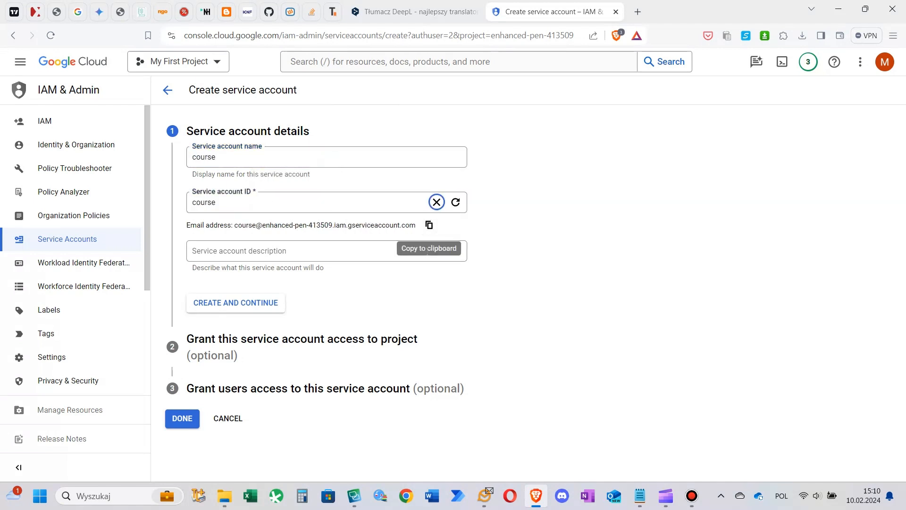
click(236, 303)
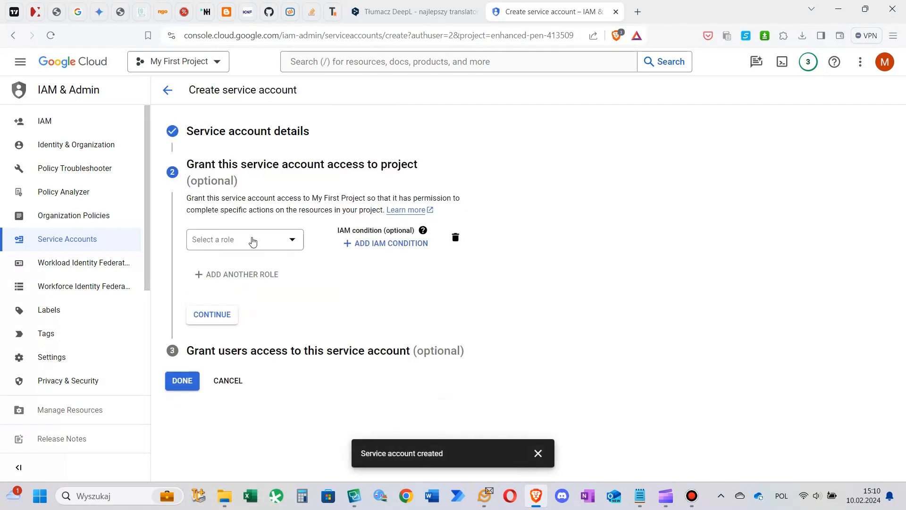
Grant the new service account the Cloud Translation API Admin role and complete its creation without granting any users access
click(252, 240)
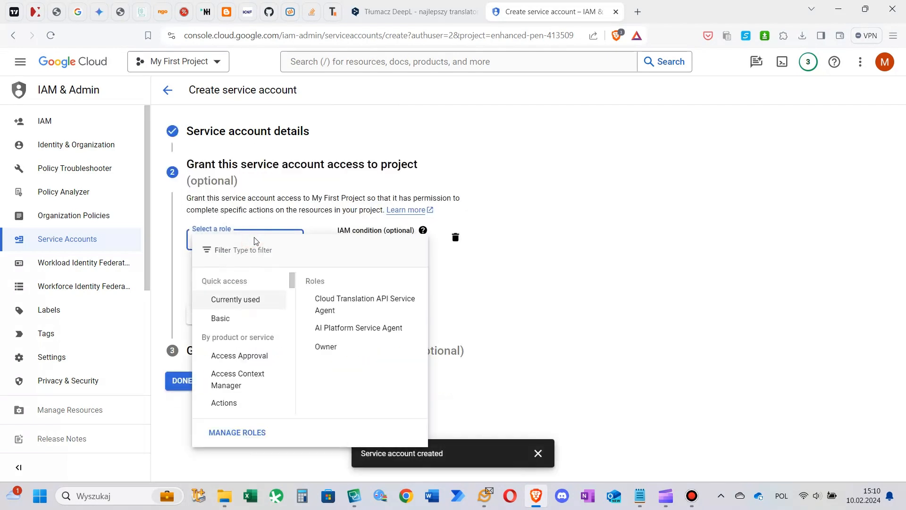
text(tran)
key(BackSpace)
text(ansl)
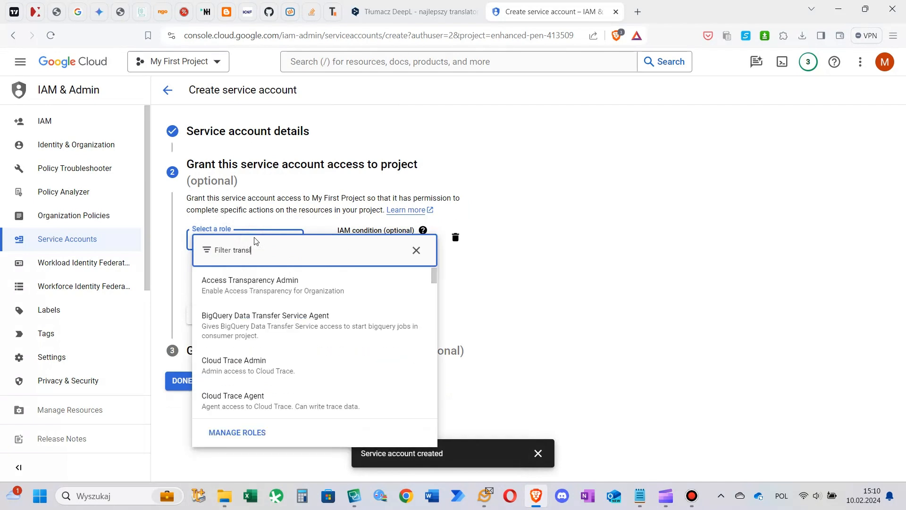
text(ationapi)
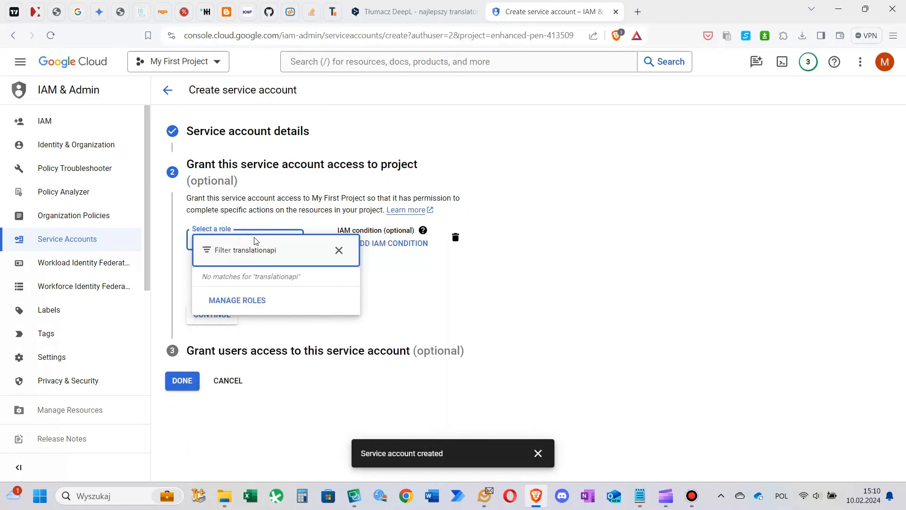
key(BackSpace)
key(BackSpace)
key(BackSpace)
text(api)
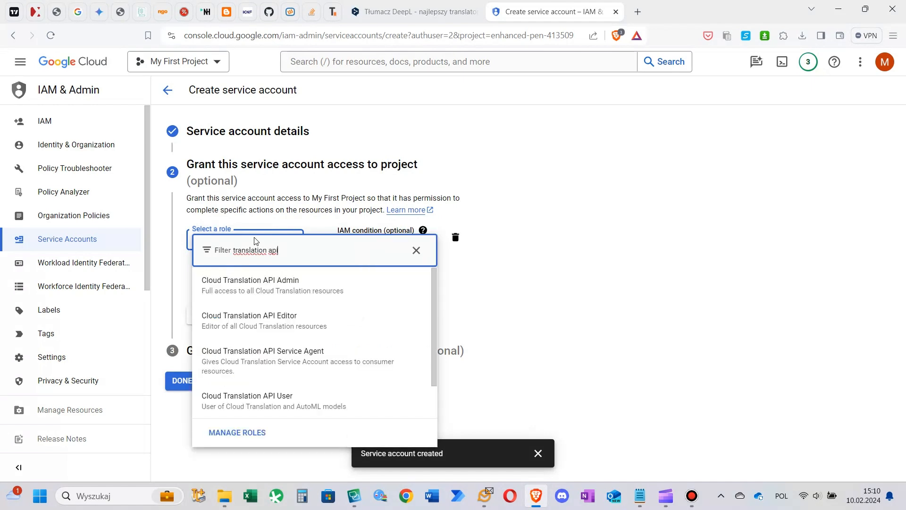
click(250, 290)
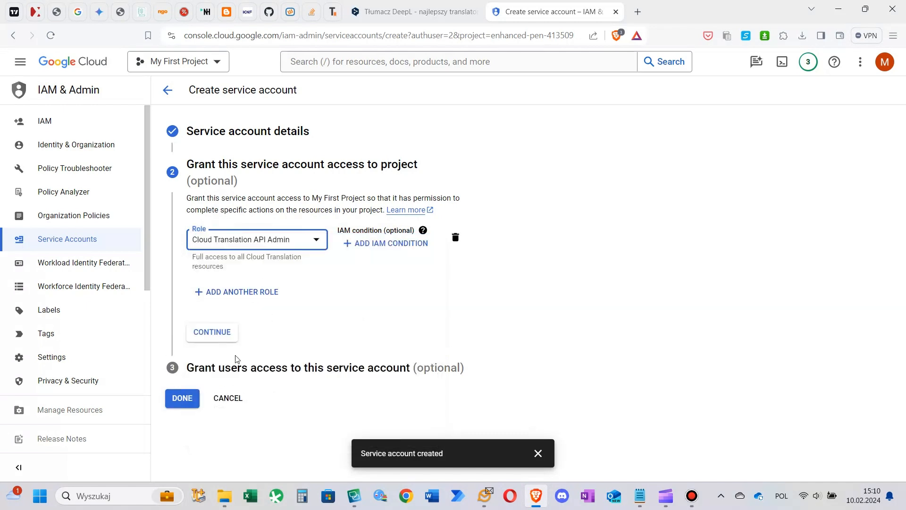
click(222, 336)
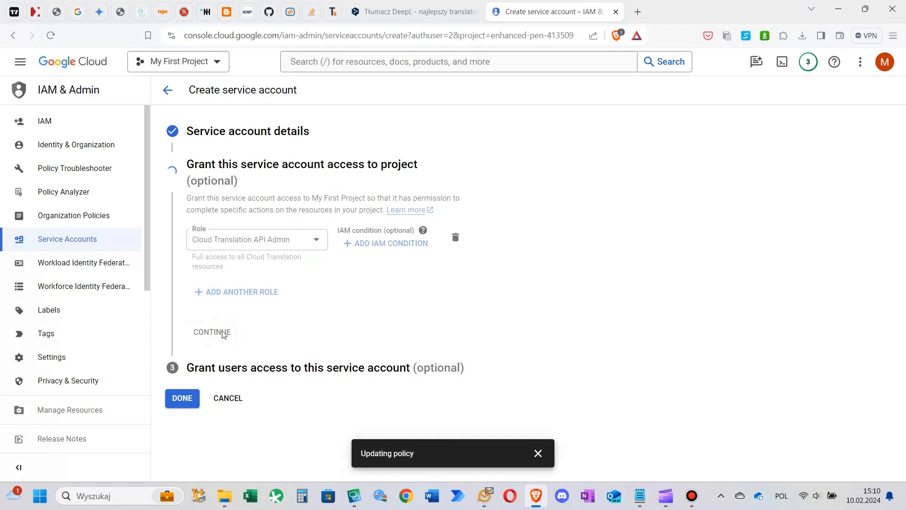
click(185, 373)
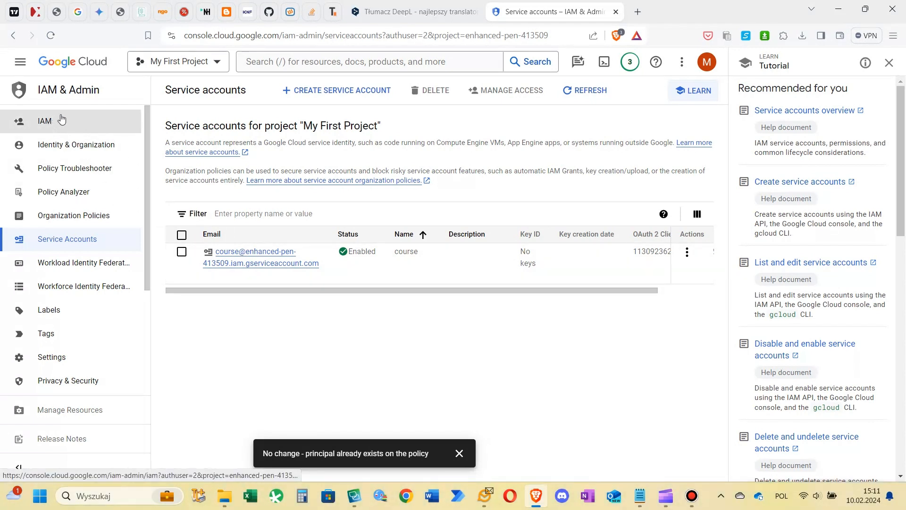
Create a JSON private key for the course service account, save it to the computer and locate the file in its folder
click(251, 252)
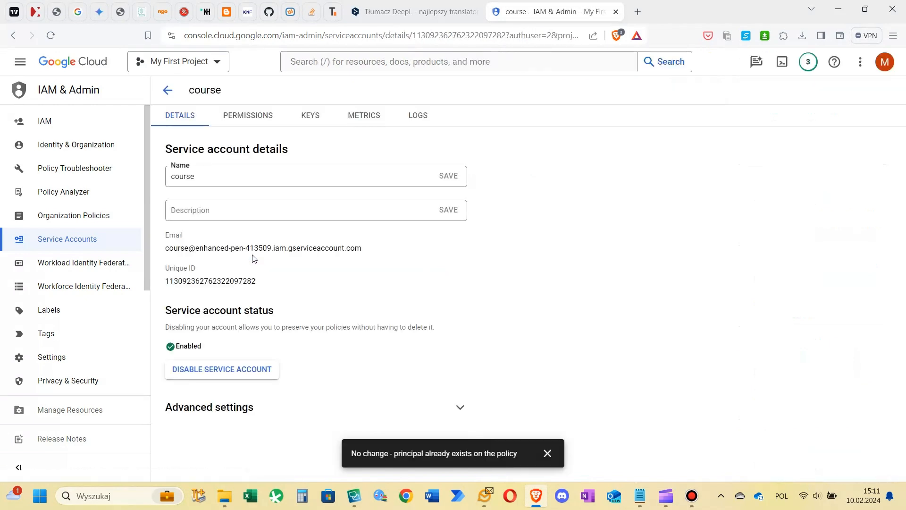
click(310, 116)
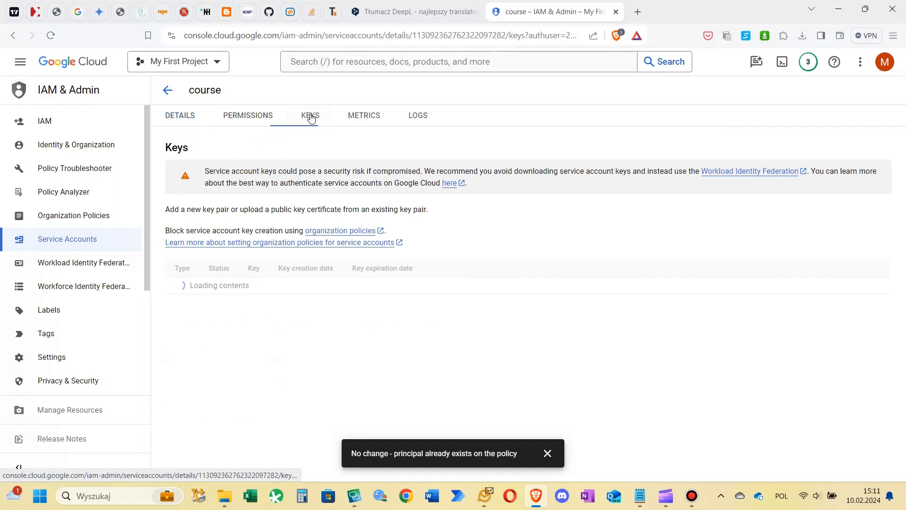
click(202, 267)
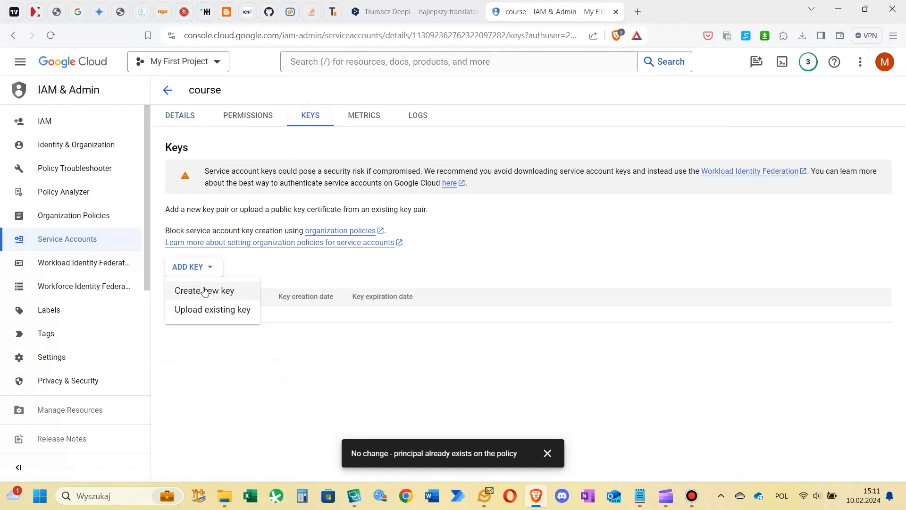
click(204, 288)
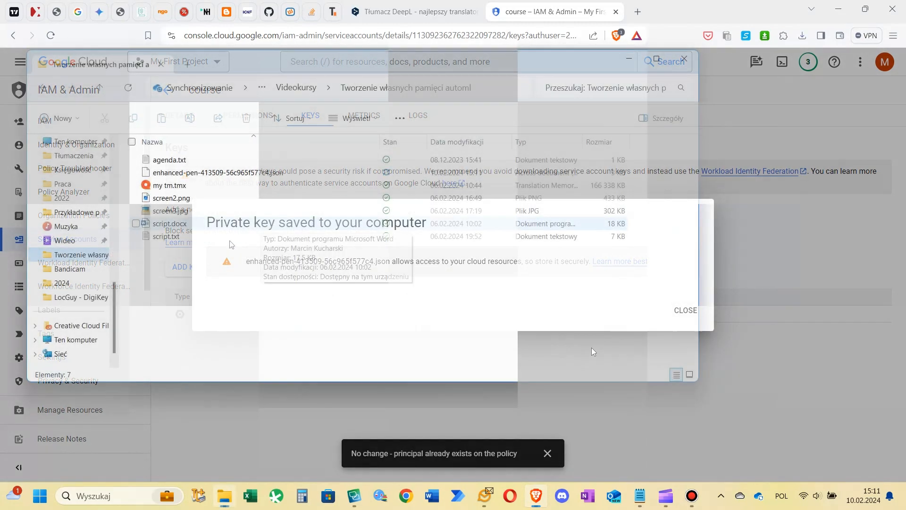
click(220, 299)
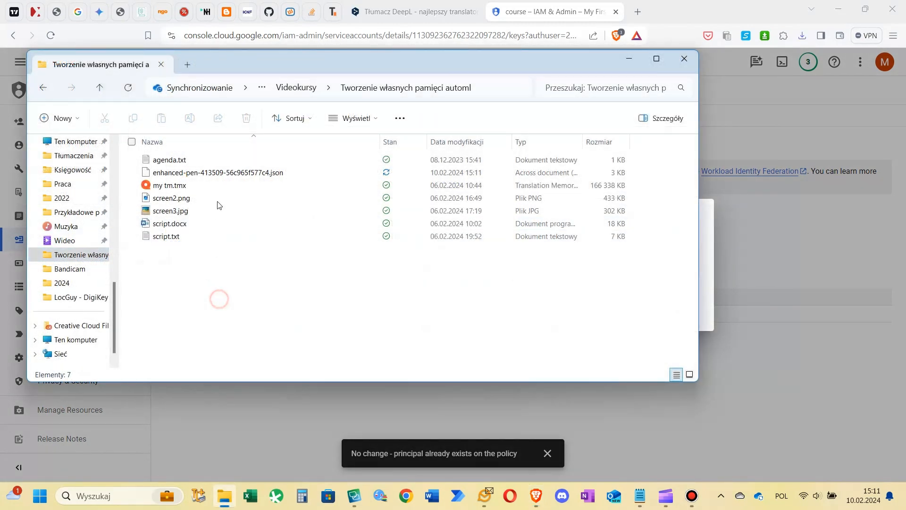
click(215, 176)
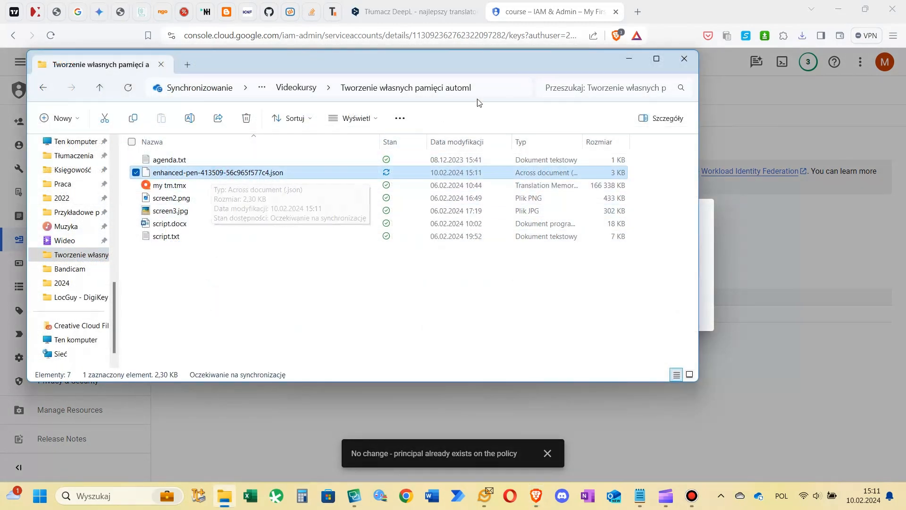
click(497, 93)
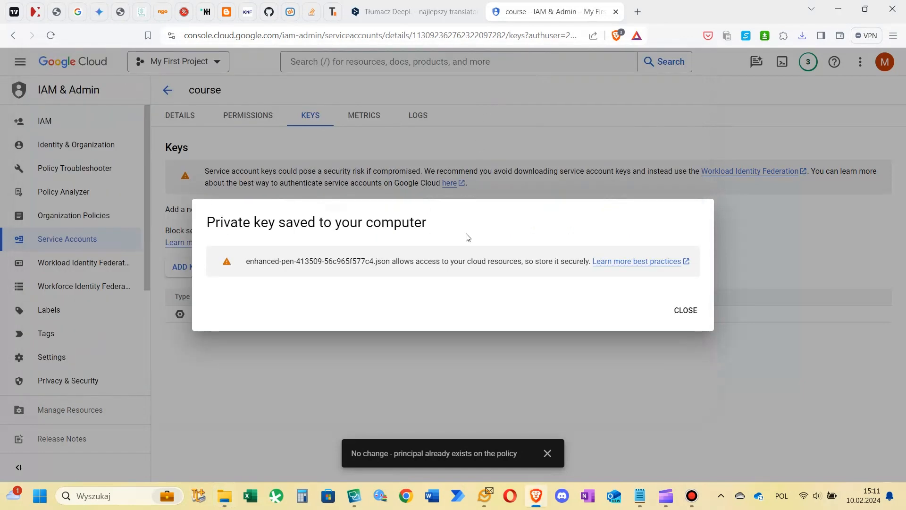
Copy the downloaded JSON key file's path onto the JSON line of the Notepad note without quotation marks, and dismiss the saved-key notice
mouse_move(224, 499)
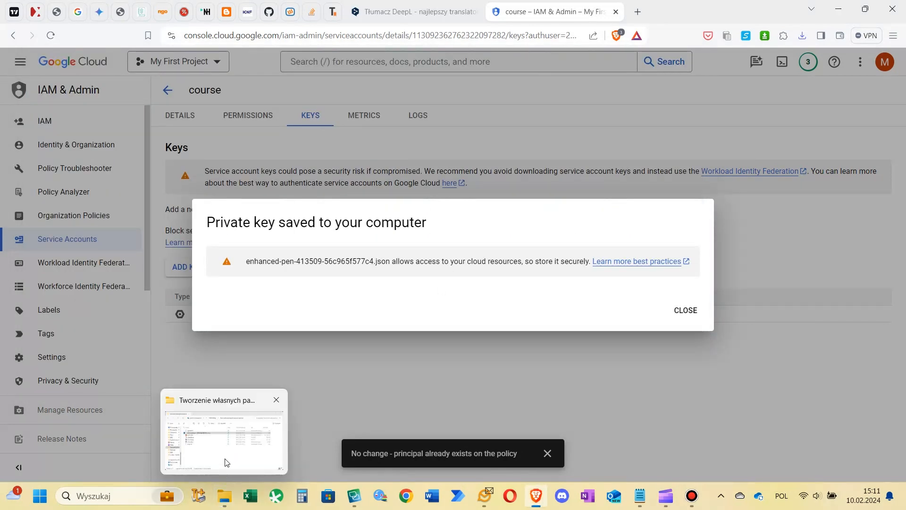
click(265, 421)
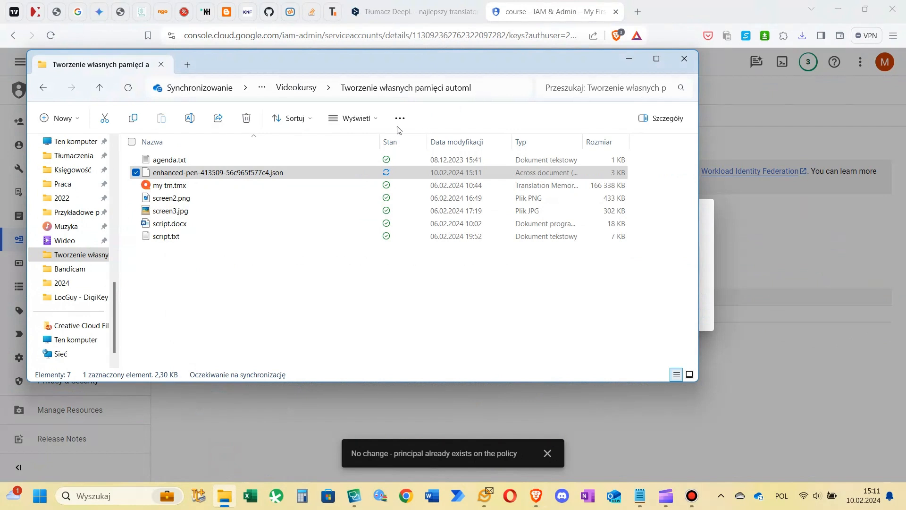
double_click(191, 173)
right_click(190, 173)
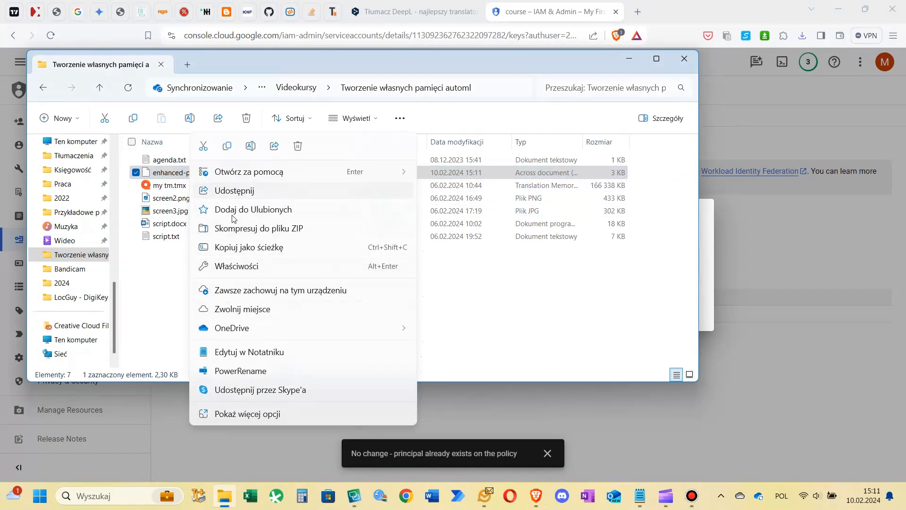
click(237, 248)
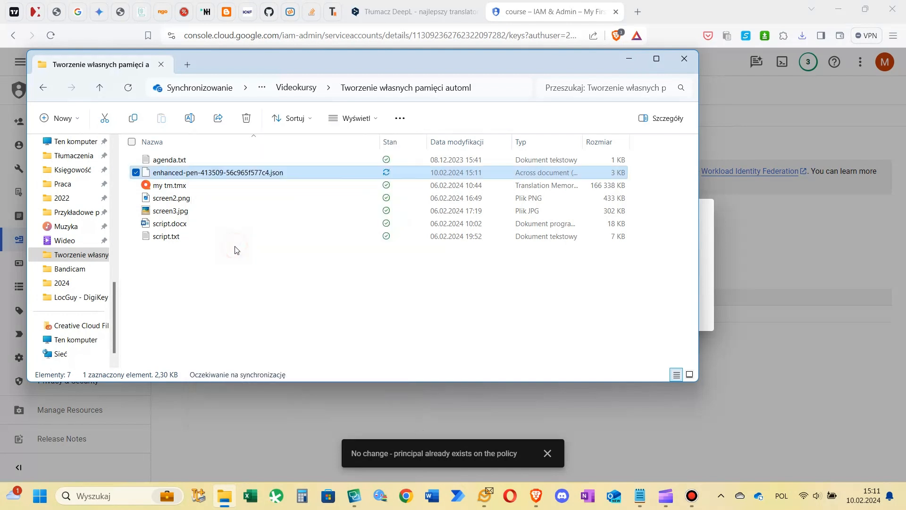
click(640, 496)
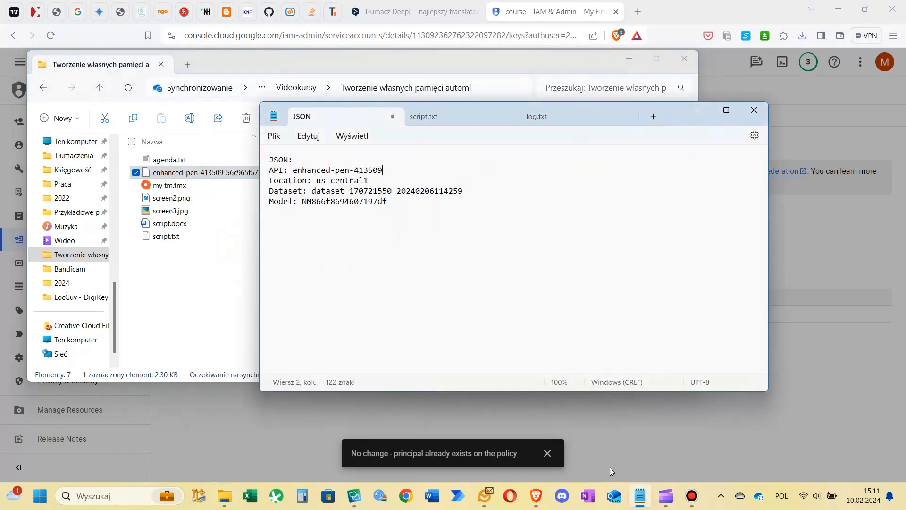
click(347, 159)
key(ctrl+v)
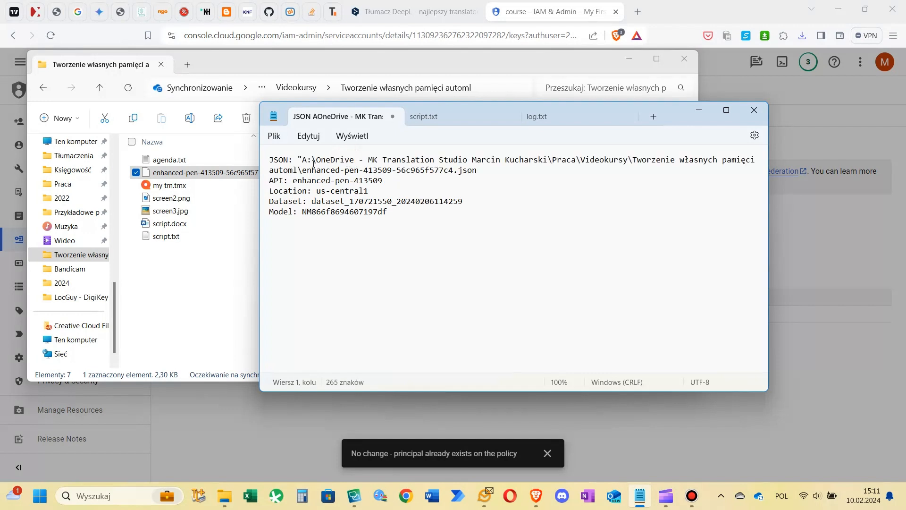
click(302, 159)
key(BackSpace)
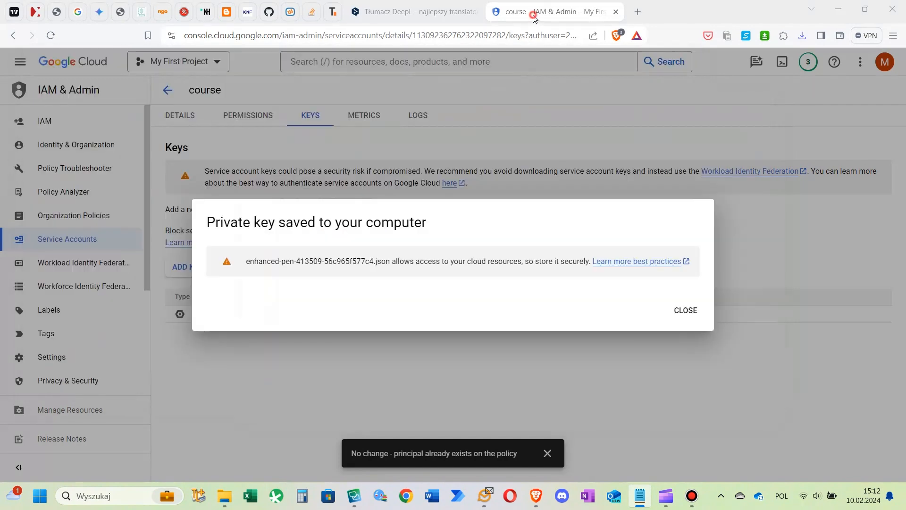
click(533, 18)
click(685, 316)
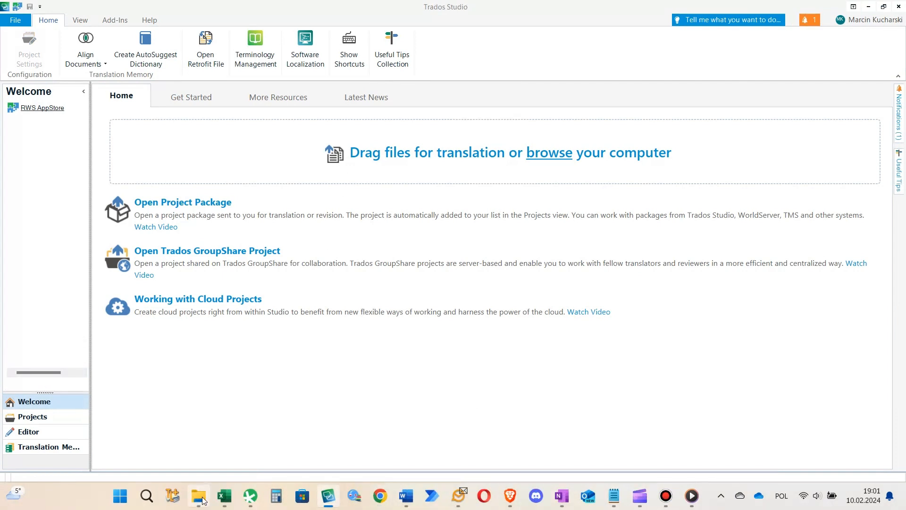
Check the text in test file.txt and add the file from its folder to Trados Studio for translation
mouse_move(202, 501)
click(203, 461)
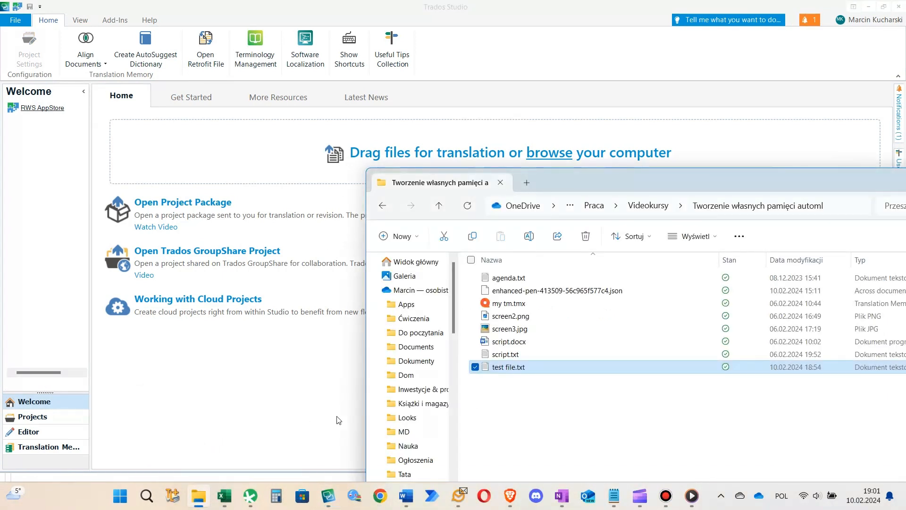
double_click(500, 366)
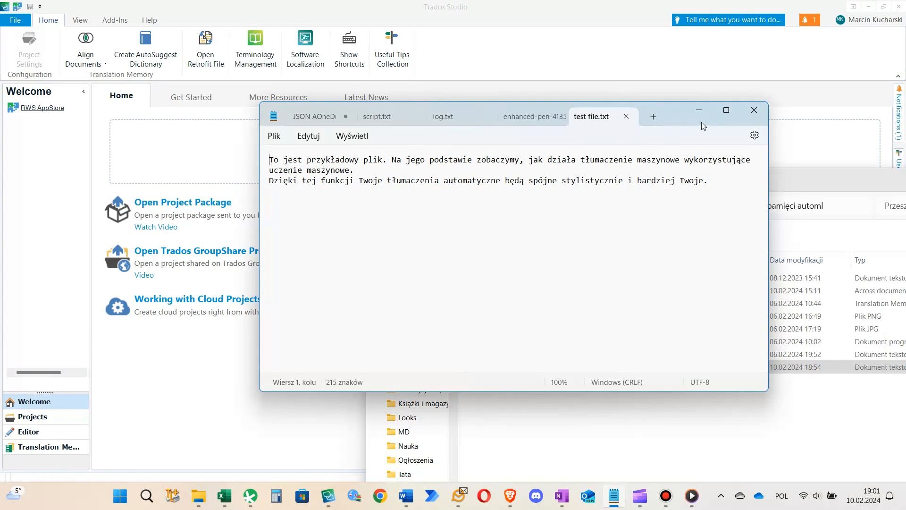
click(702, 109)
drag(515, 367, 449, 157)
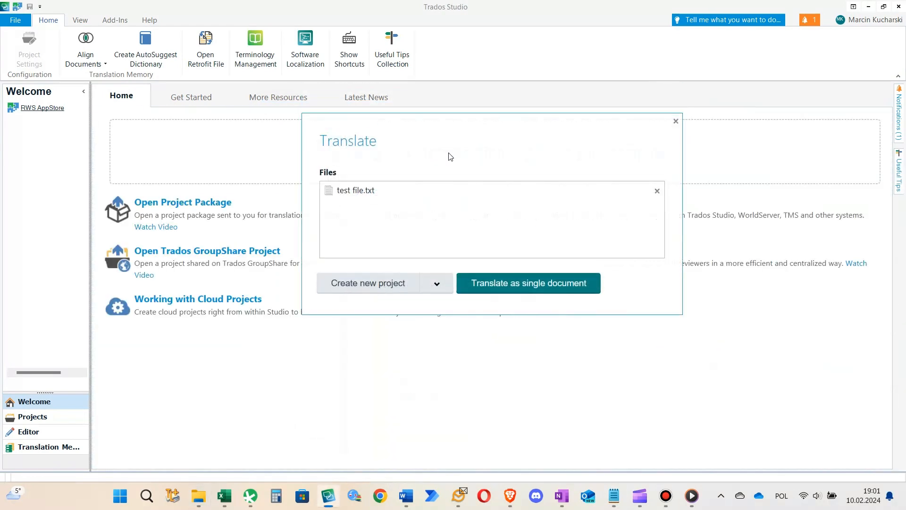
Start a new local project from test file.txt instead of a cloud project or a single-document translation
click(436, 283)
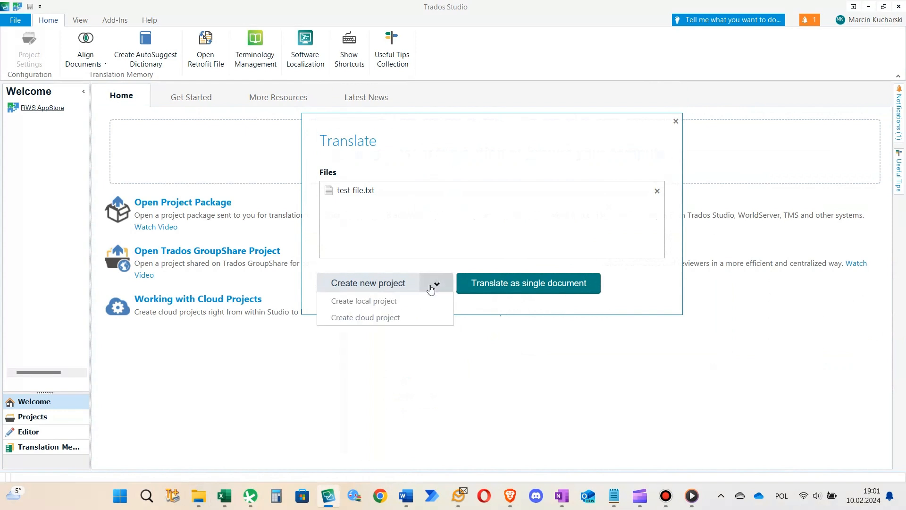
click(431, 288)
click(431, 288)
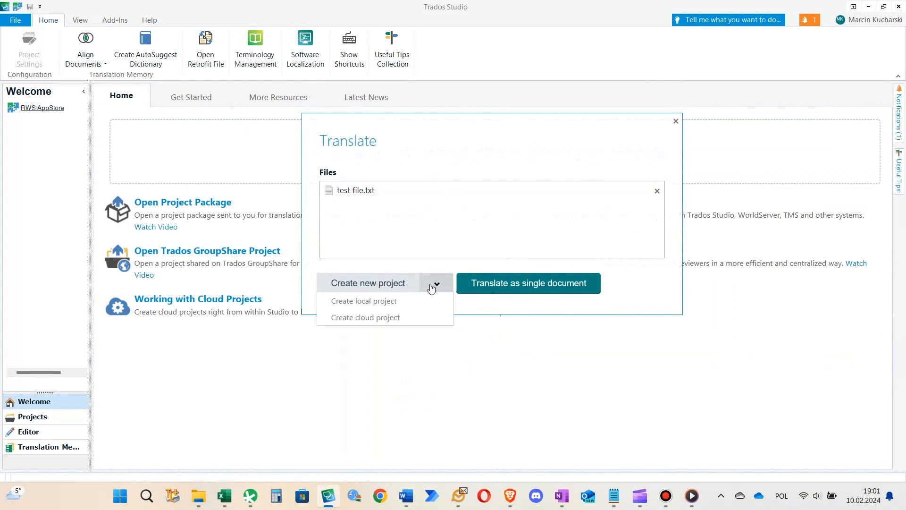
click(399, 303)
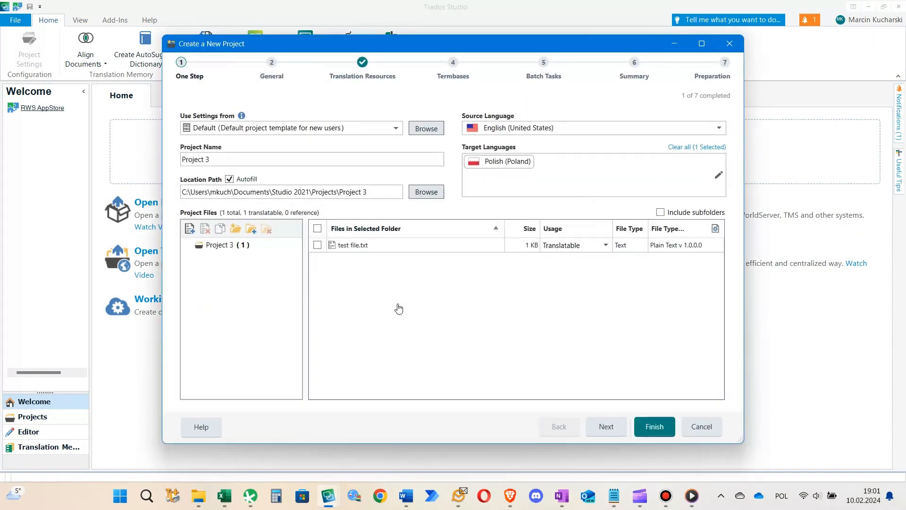
Set the project's source language to Polish (Poland) and replace the target language with English (United States)
click(565, 130)
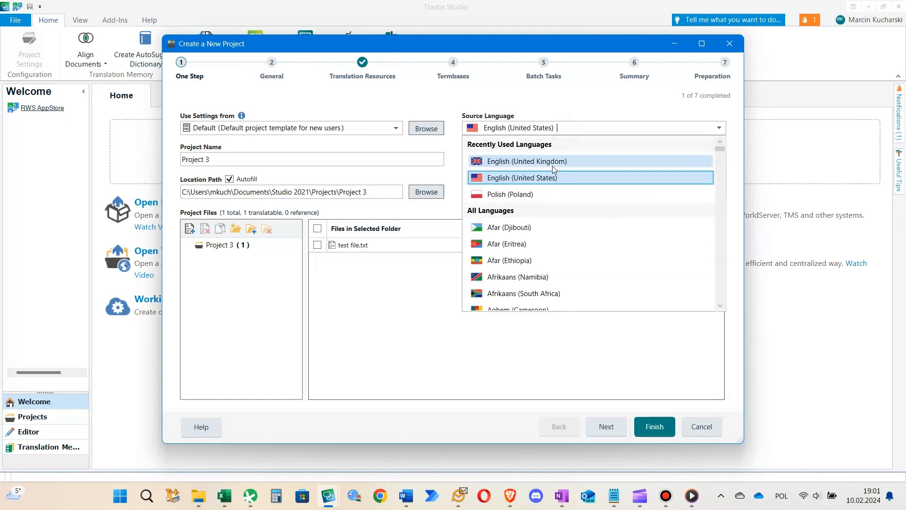
click(538, 196)
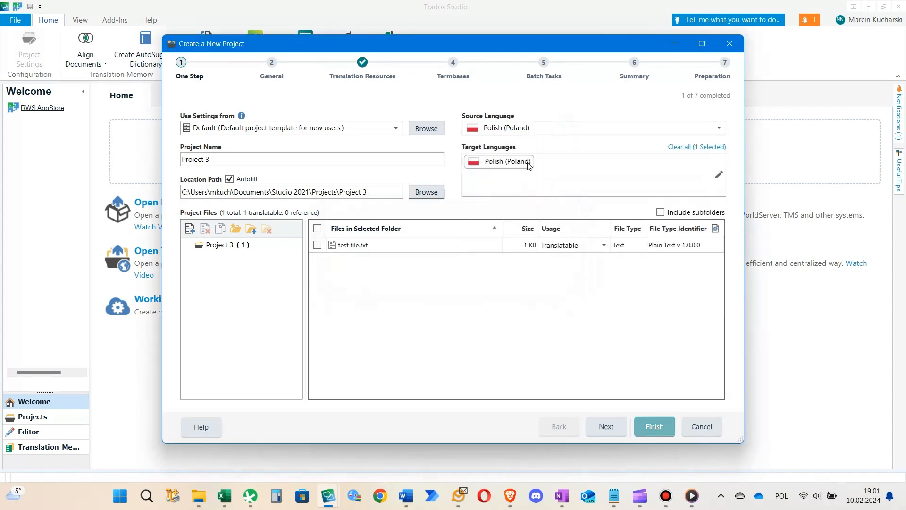
click(557, 171)
click(537, 162)
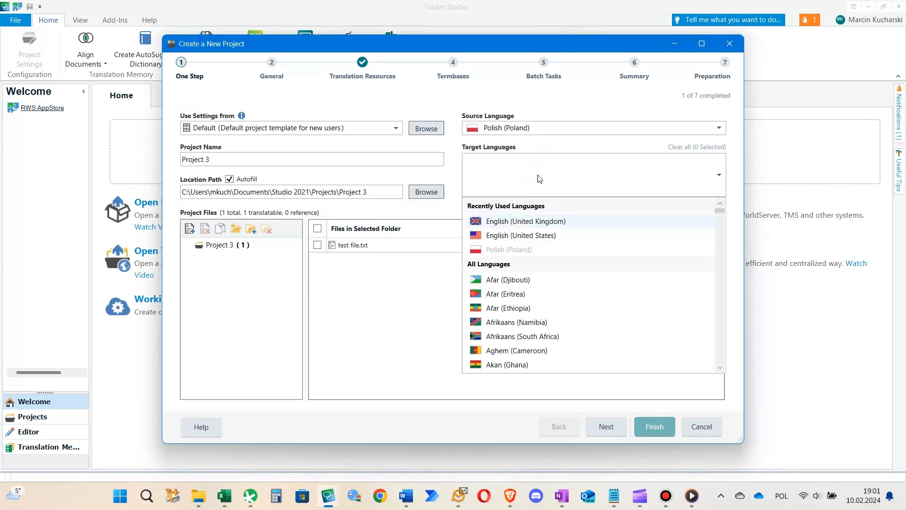
click(527, 236)
click(444, 306)
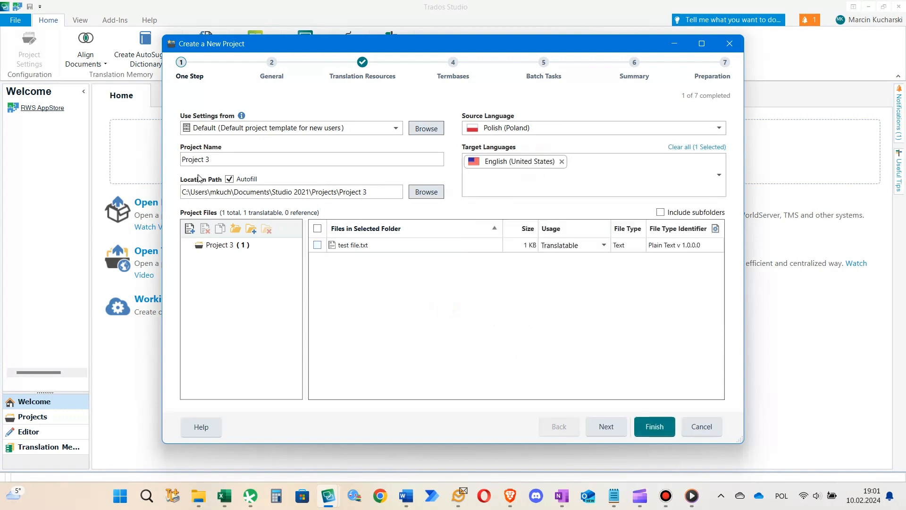
Name the new project "AutoML project"
drag(227, 155, 137, 160)
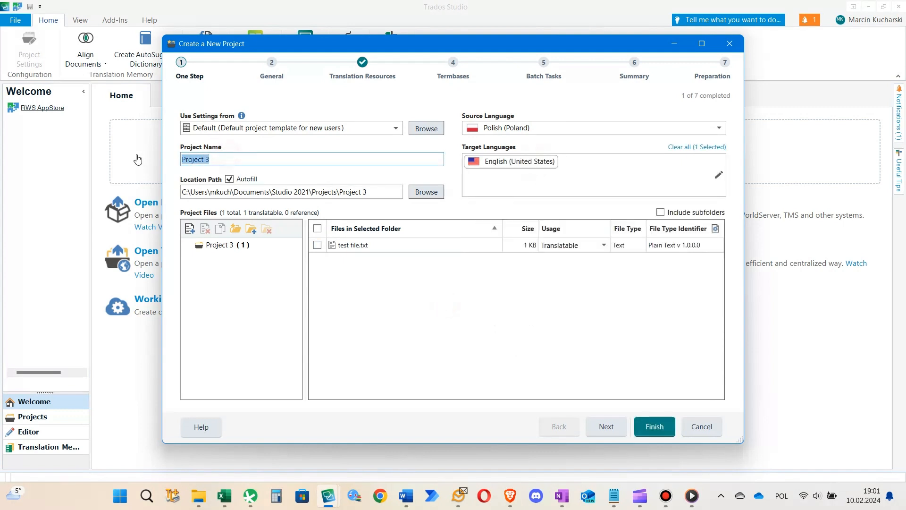
text(AutoMKL)
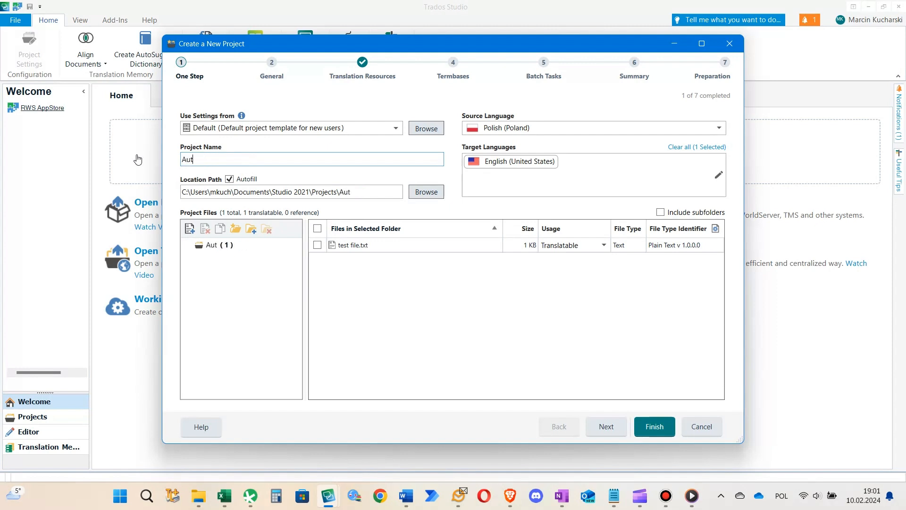
key(BackSpace)
key(BackSpace)
text(L project)
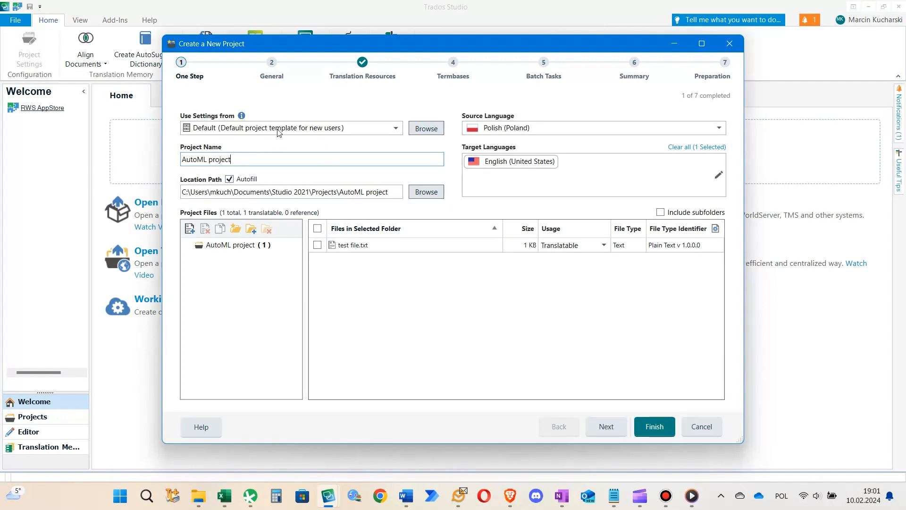
Leave the general project settings at their defaults and add the MT Enhanced Trados Plugin as a translation provider for all language pairs
click(598, 424)
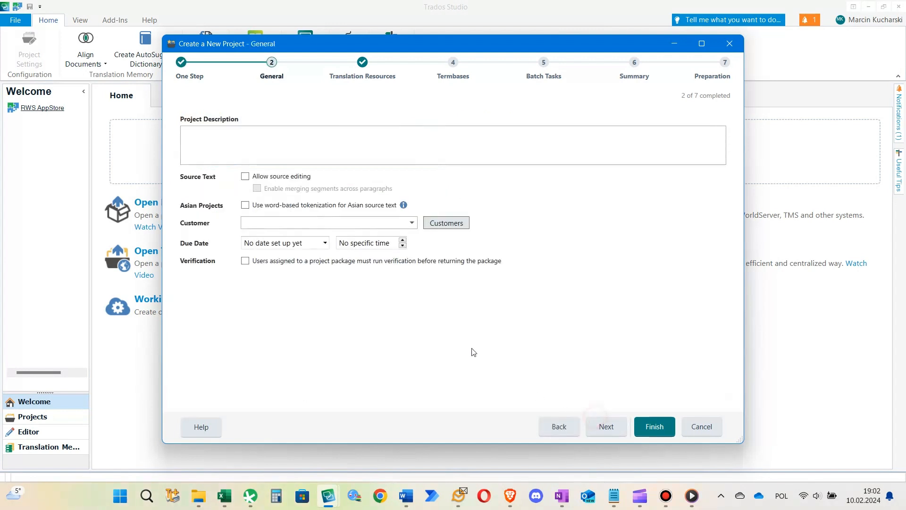
click(616, 433)
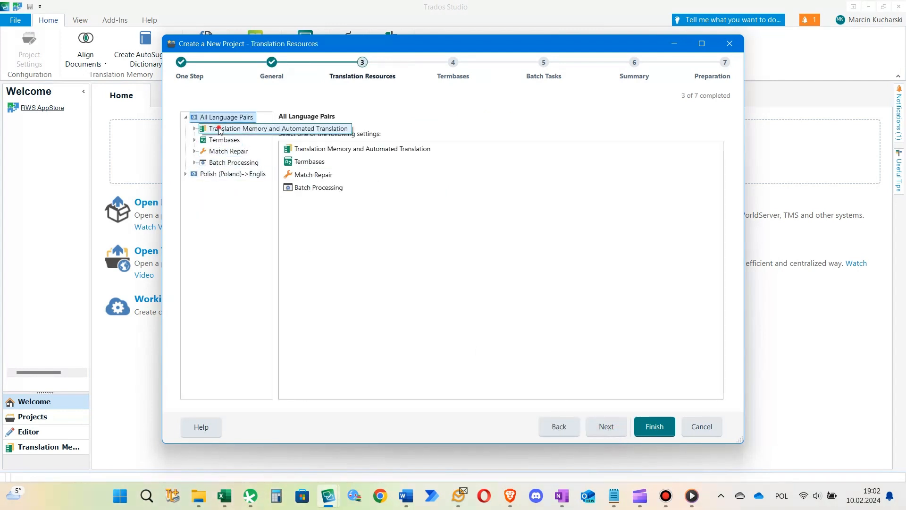
click(236, 128)
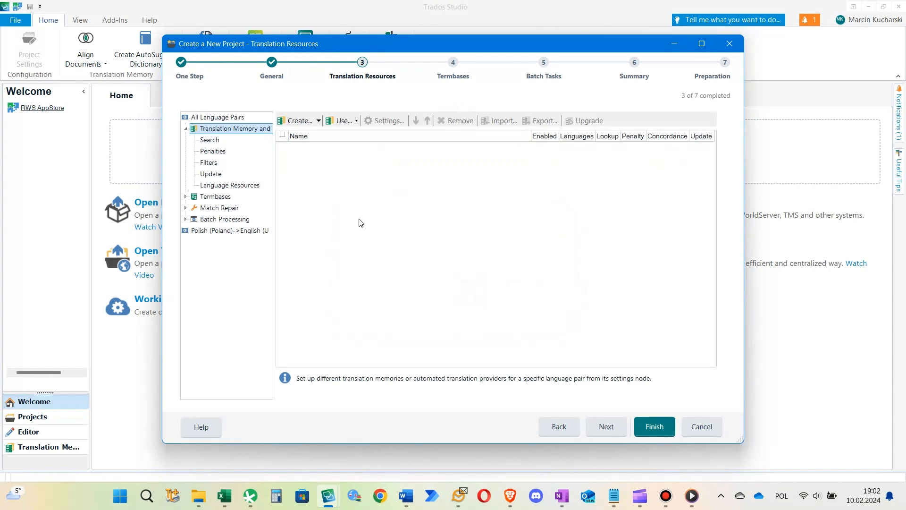
click(343, 120)
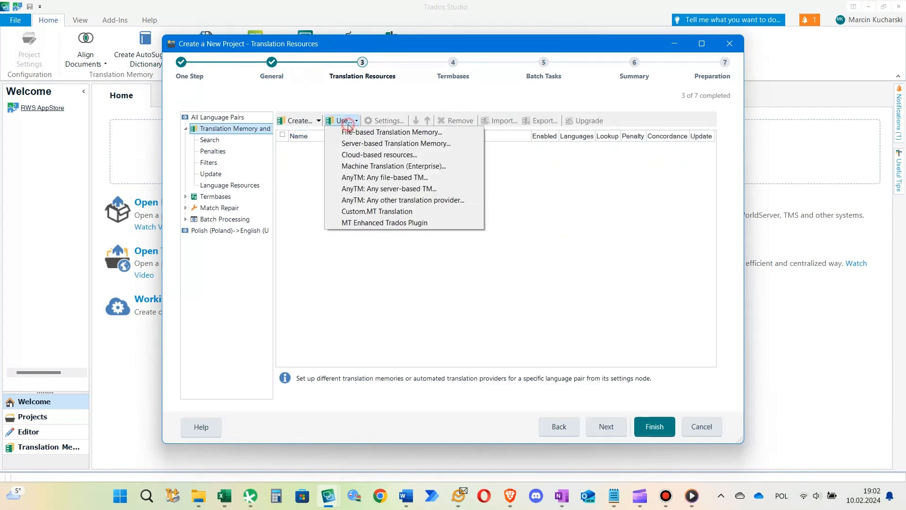
click(349, 227)
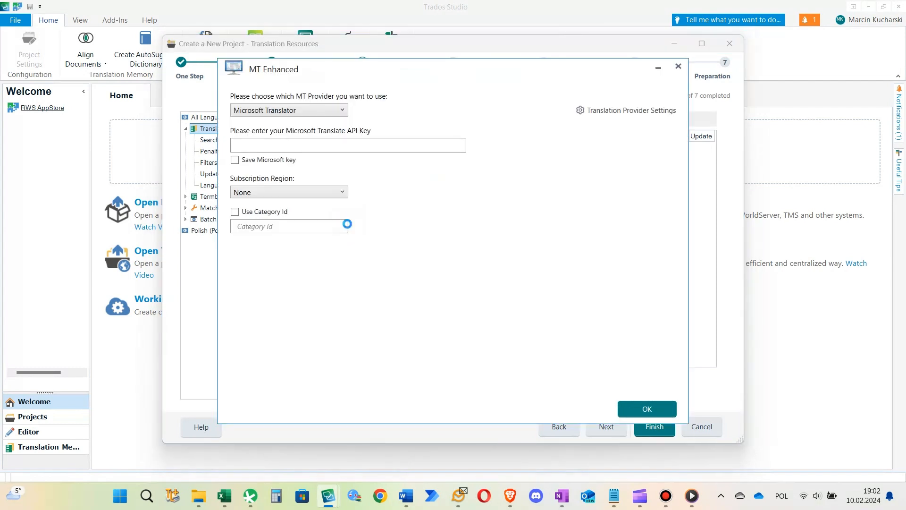
Select Google Translator as the MT provider with the V3 - Advanced Translation API version
click(287, 111)
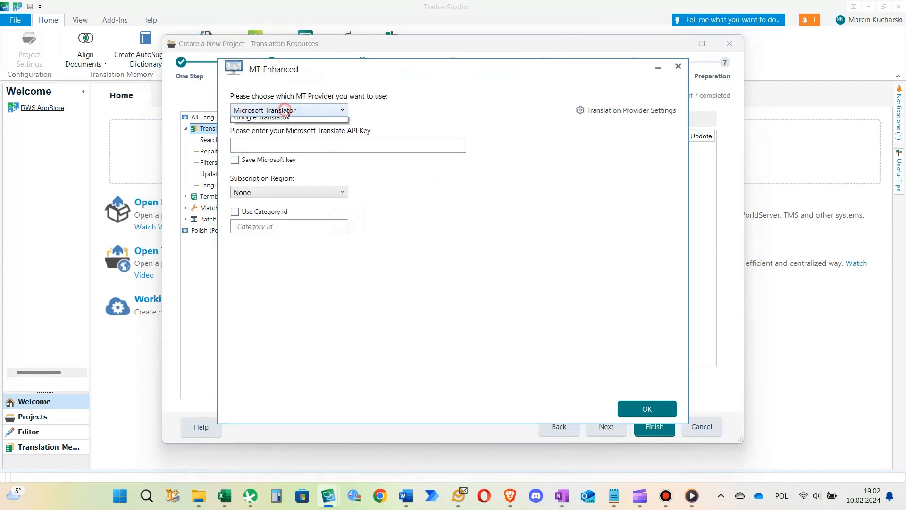
click(287, 134)
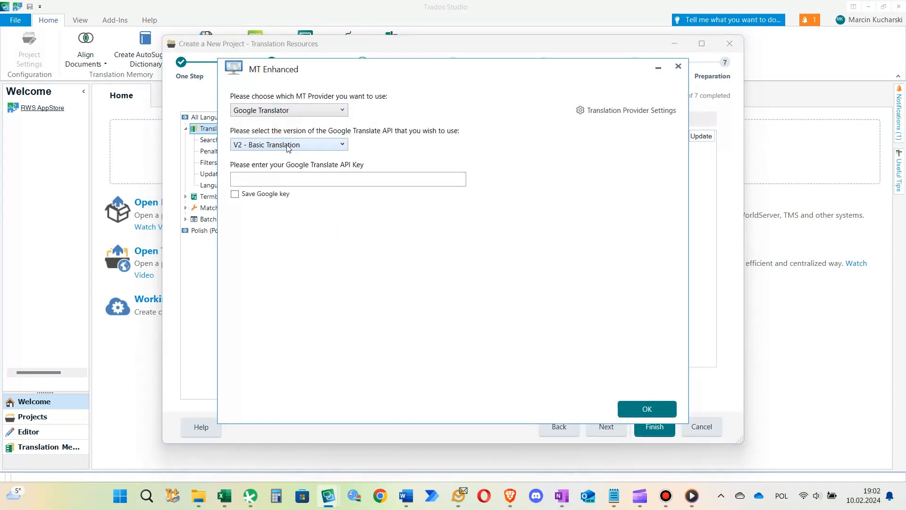
click(289, 145)
click(295, 168)
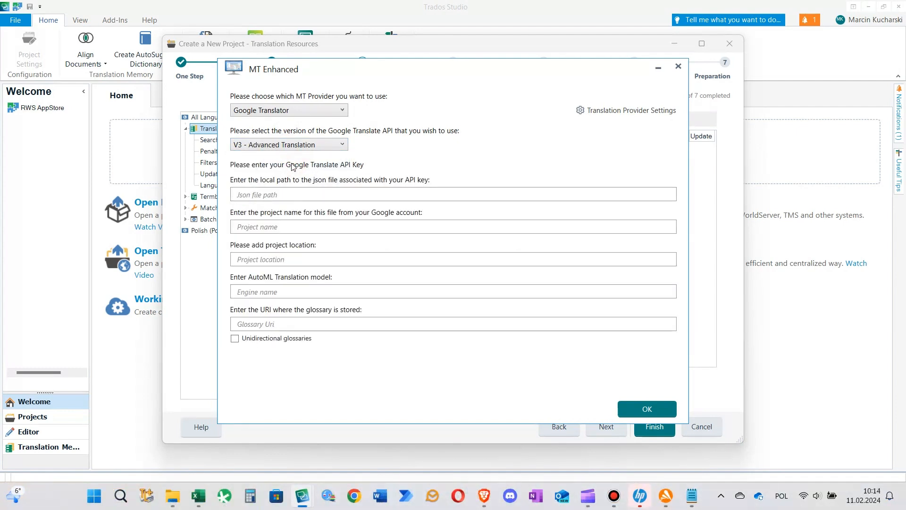
Copy the JSON key file path from the Notepad note into the MT Enhanced JSON file path field
click(692, 495)
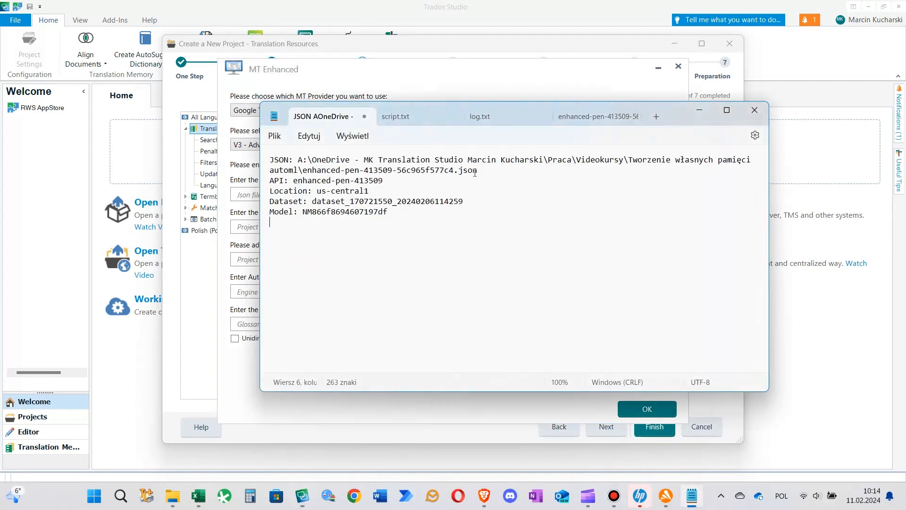
drag(476, 170, 299, 160)
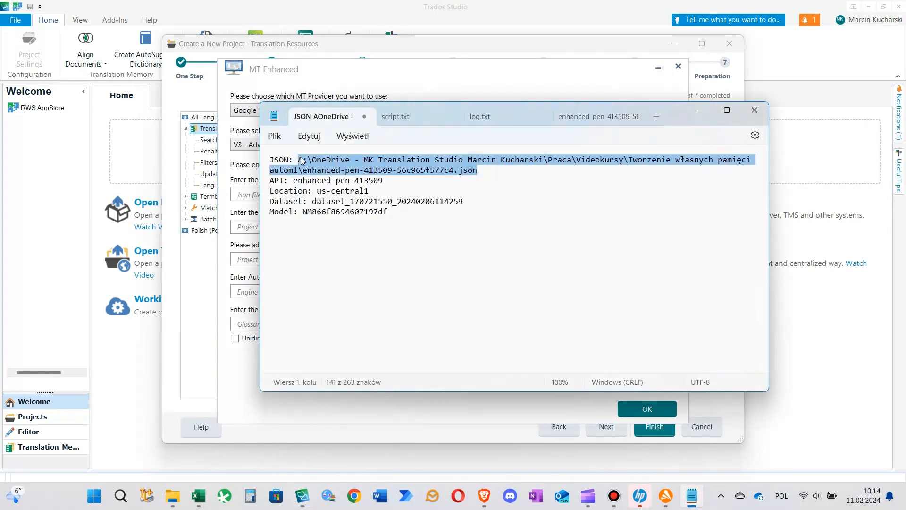
key(ctrl+c)
key(alt+Tab)
click(279, 194)
key(ctrl+v)
Copy the Google project name enhanced-pen-413509 from the note's API line into the provider's project name field
click(283, 226)
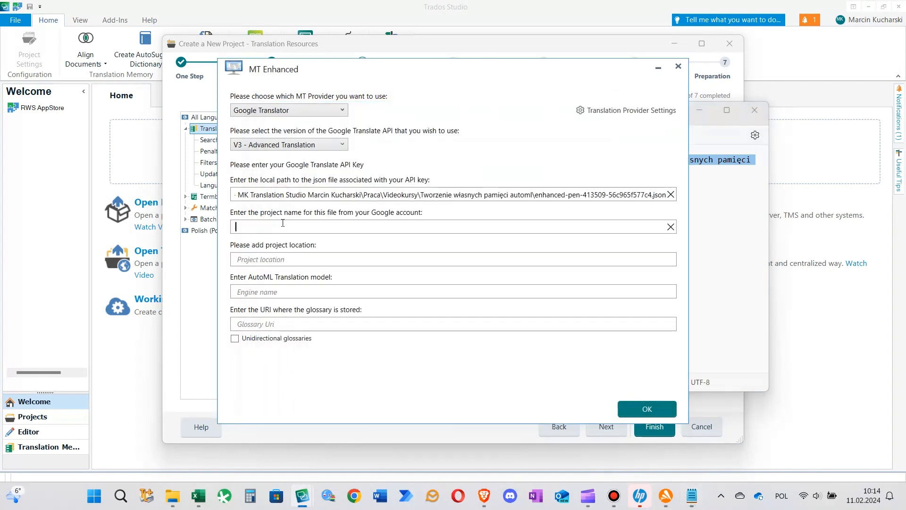
key(alt+Tab)
drag(382, 183, 296, 185)
key(alt+Tab)
key(ctrl+c)
key(alt+Tab)
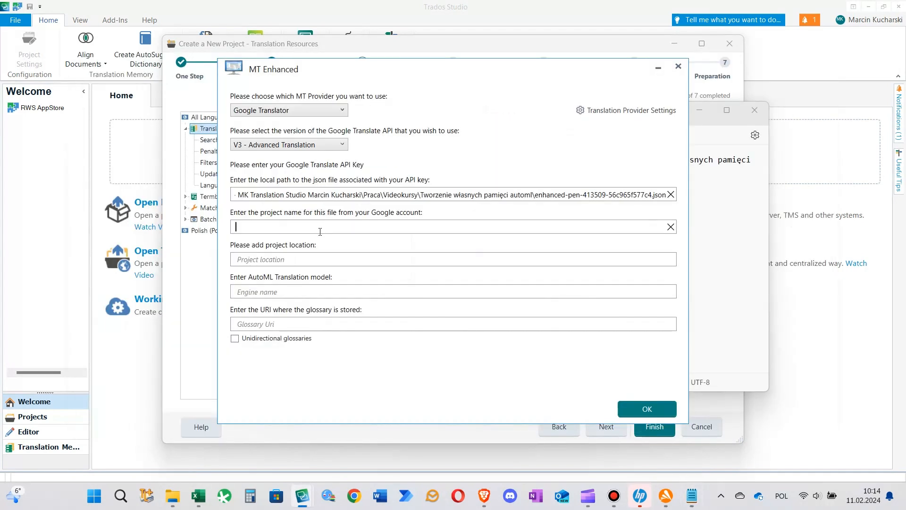
key(ctrl+v)
Copy the location us-central1 from the note into the provider's project location field
key(alt+Tab)
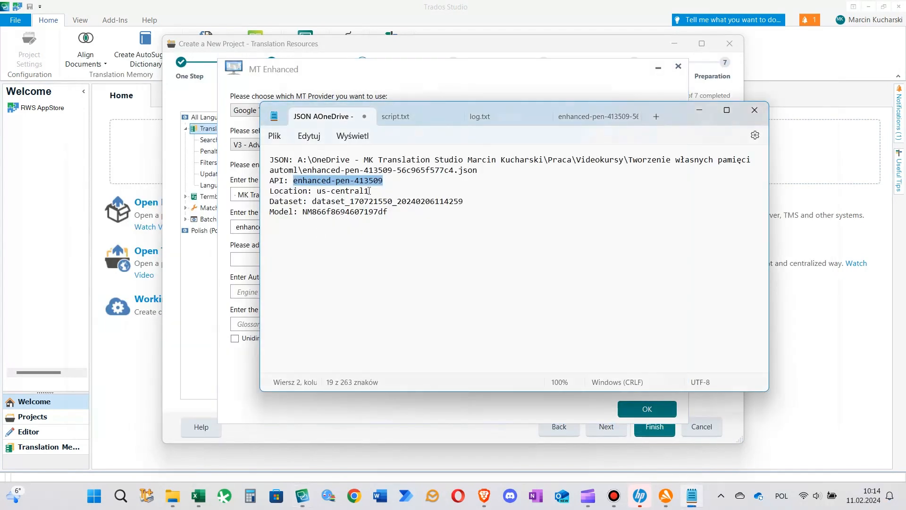
drag(370, 191, 317, 192)
key(ctrl+c)
key(alt+Tab)
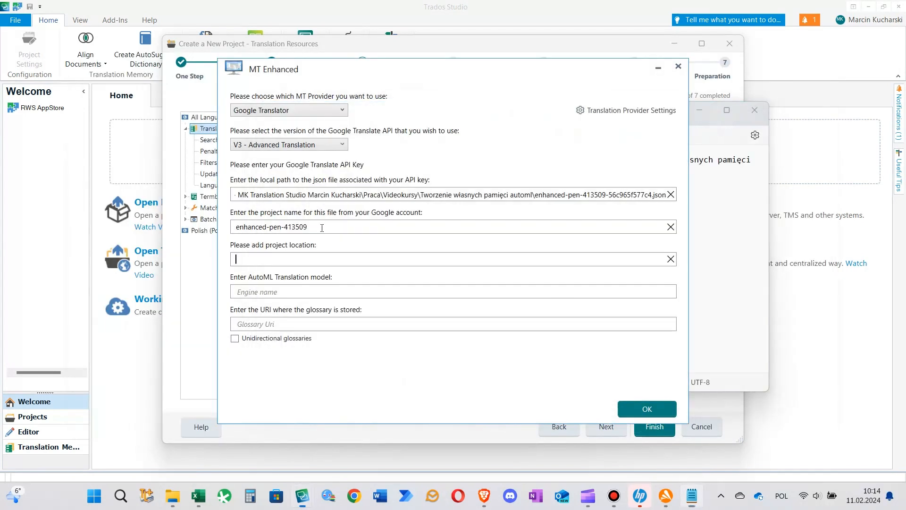
key(ctrl+v)
key(Tab)
key(alt+Tab)
click(381, 213)
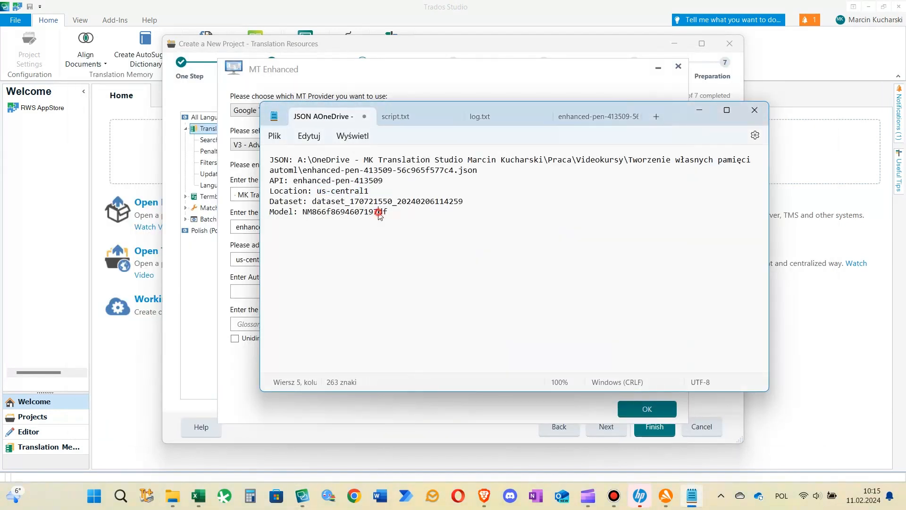
double_click(381, 213)
key(ctrl+c)
key(alt+Tab)
key(ctrl+v)
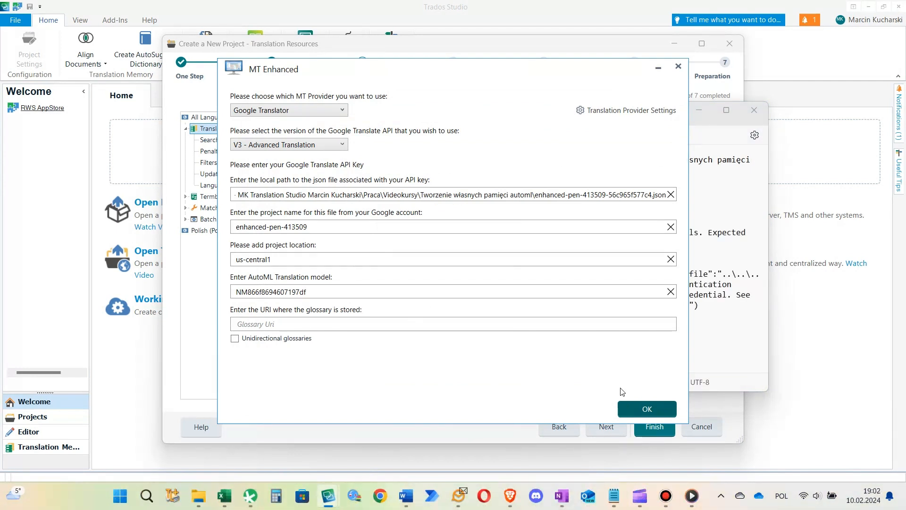
click(618, 112)
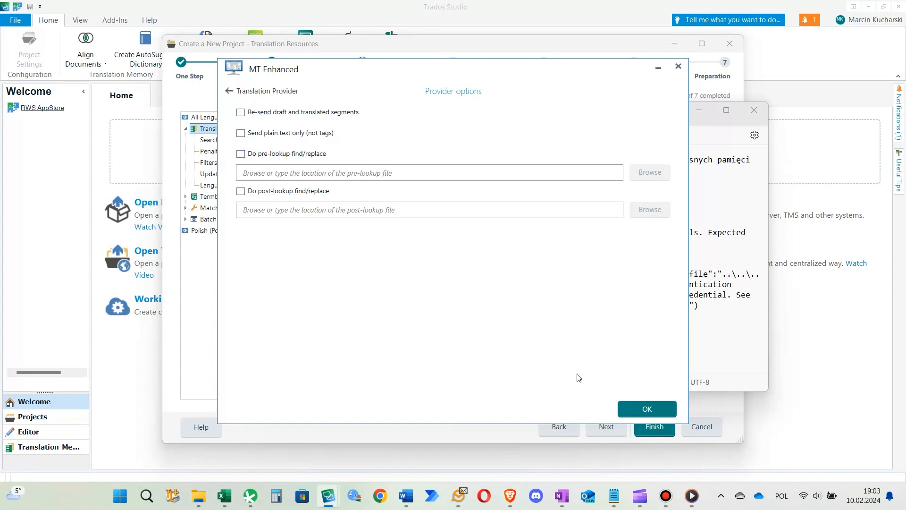
click(636, 407)
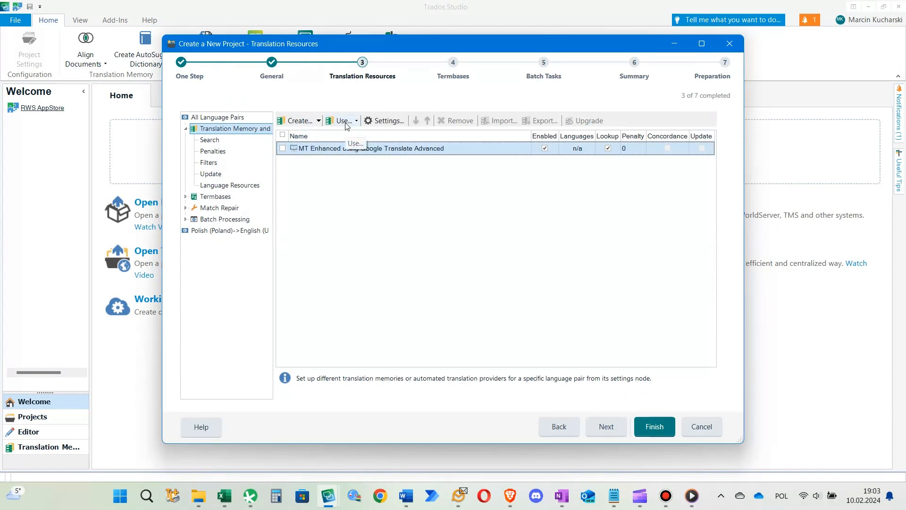
Create a Polish to English (United States) file-based translation memory named "test" for the project with default fields and language resources
click(319, 123)
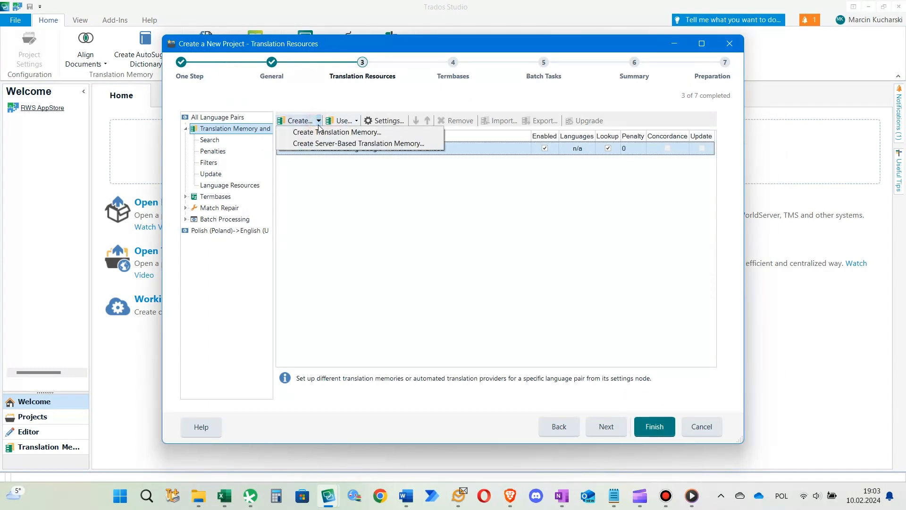
click(323, 132)
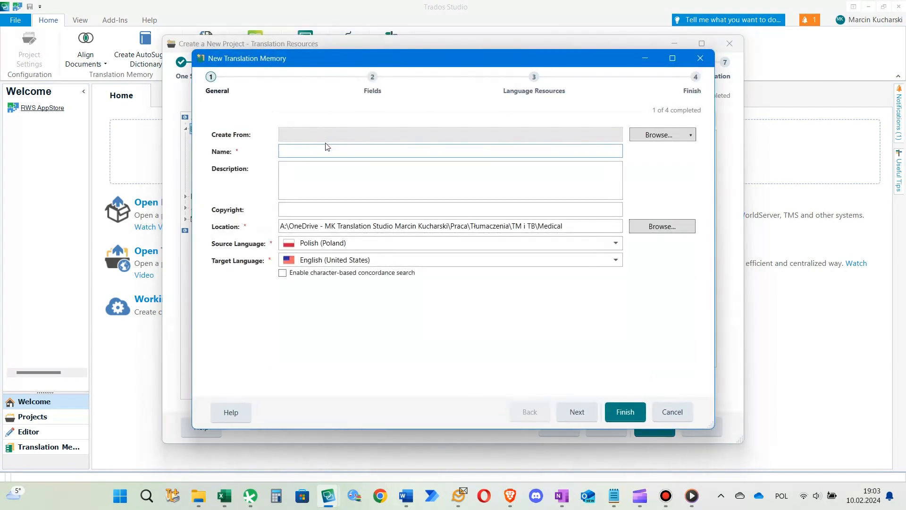
text(test)
click(574, 412)
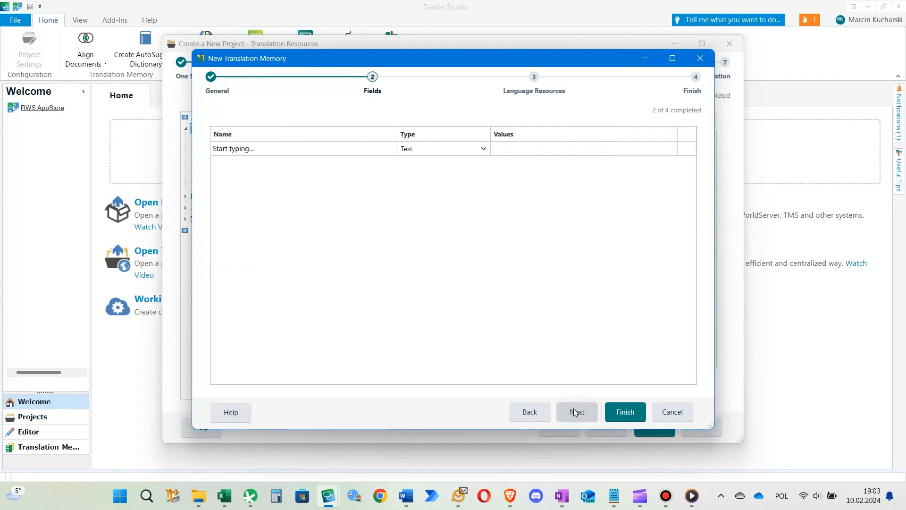
click(614, 411)
click(617, 413)
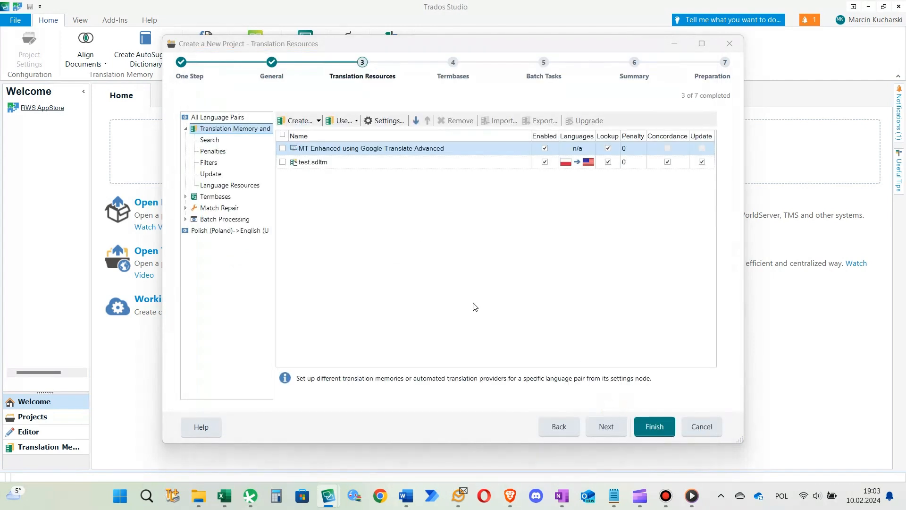
Skip termbases, prepare the project with the default batch tasks, and close the wizard without storing the settings
click(598, 425)
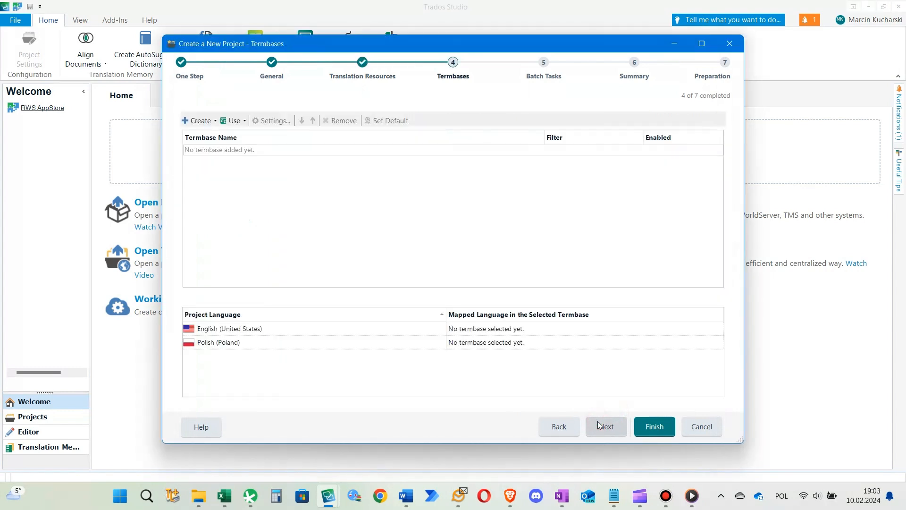
click(599, 426)
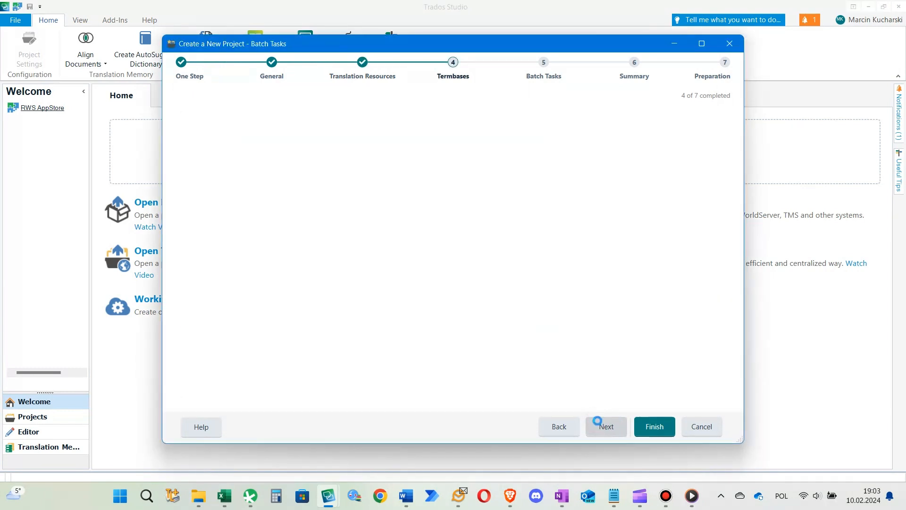
click(645, 424)
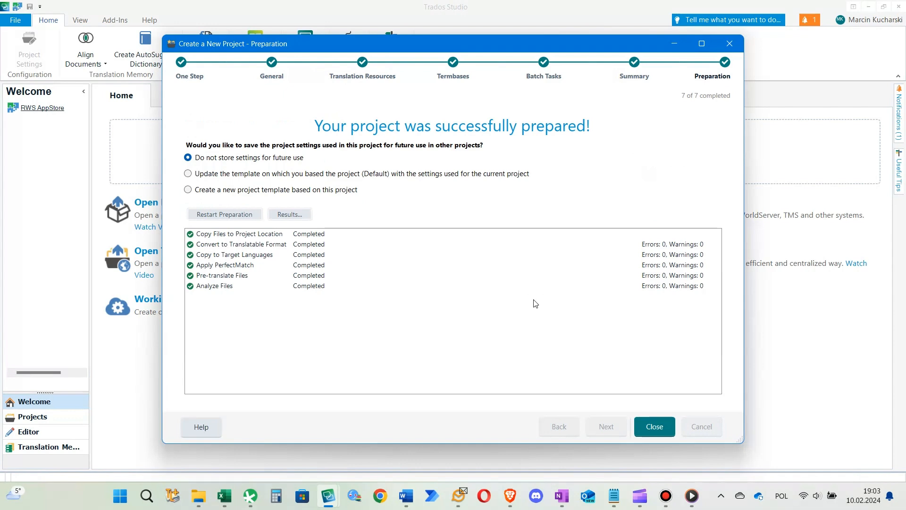
click(662, 431)
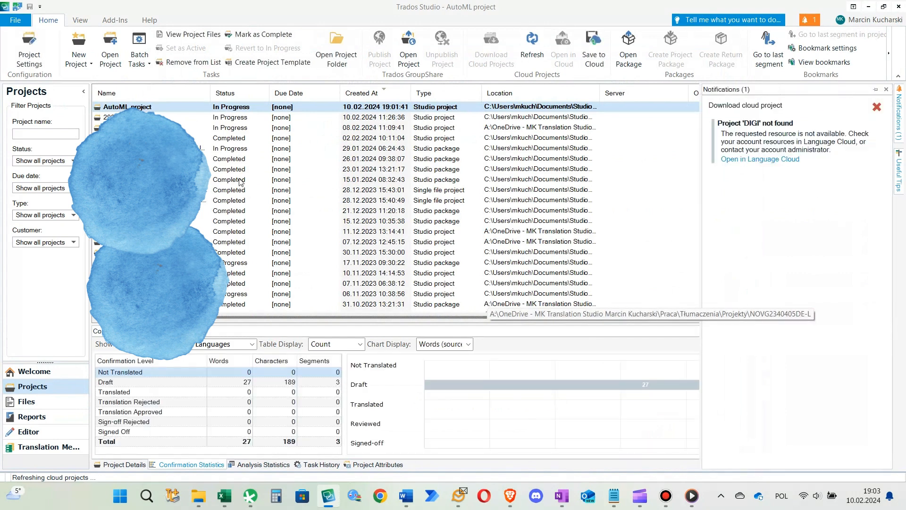
Open AutoML project from the project list and open its test file.txt.sdlxliff in the Editor for translation
double_click(183, 106)
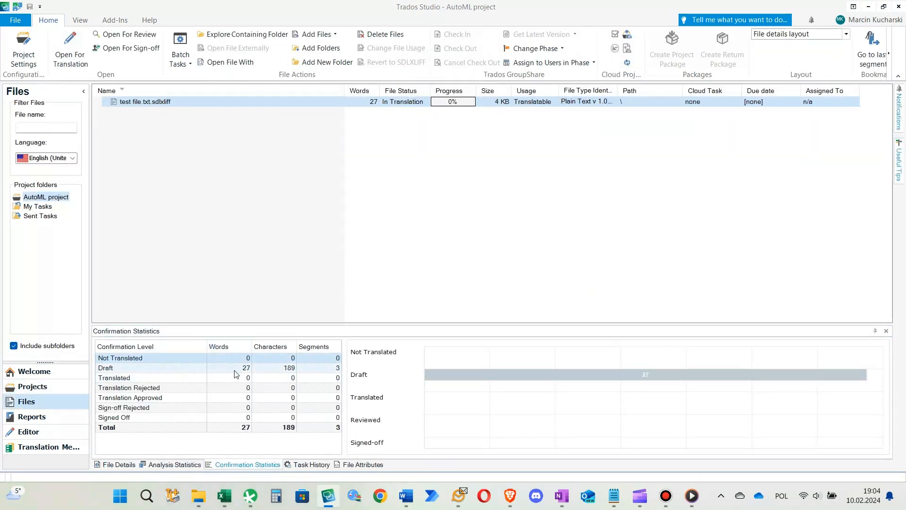
click(187, 103)
double_click(187, 103)
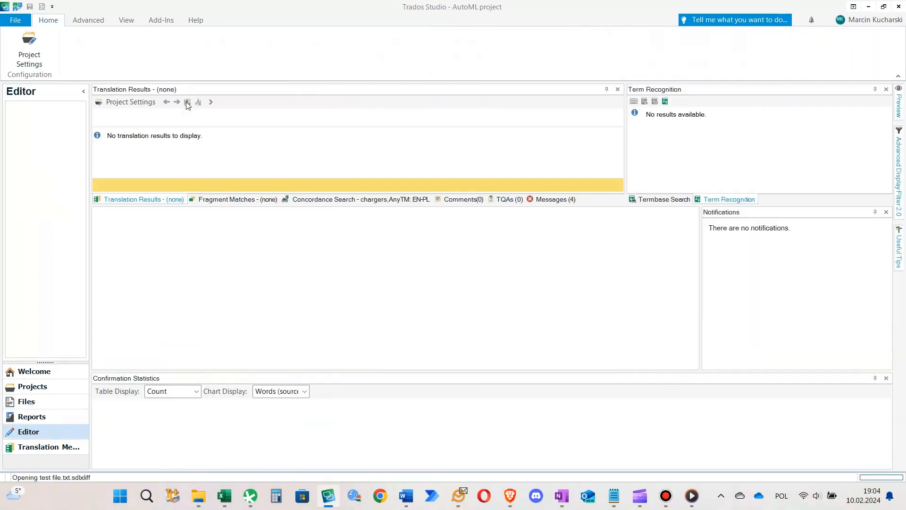